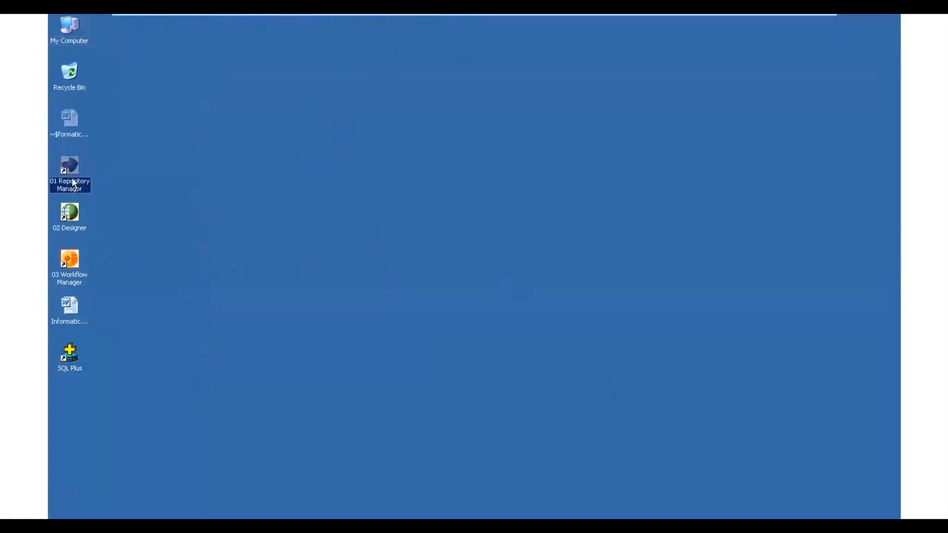
- Start the Repository Manager and connect to the Admin repository with the account password
mouse_move(809, 18)
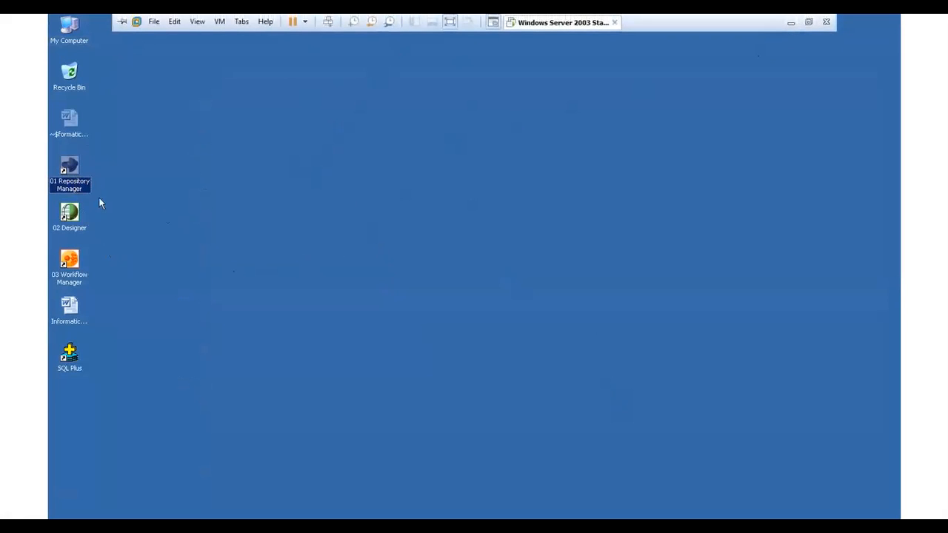
double_click(73, 170)
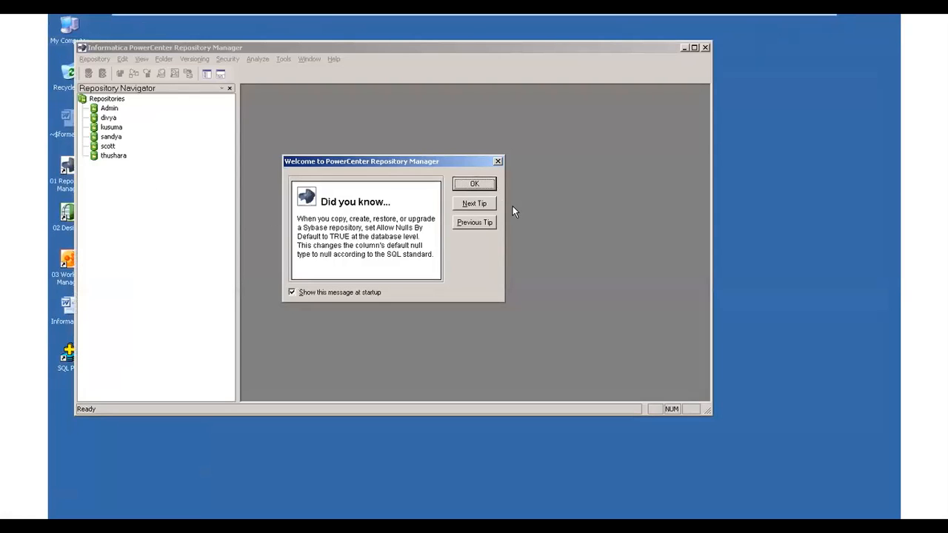
left_click(475, 184)
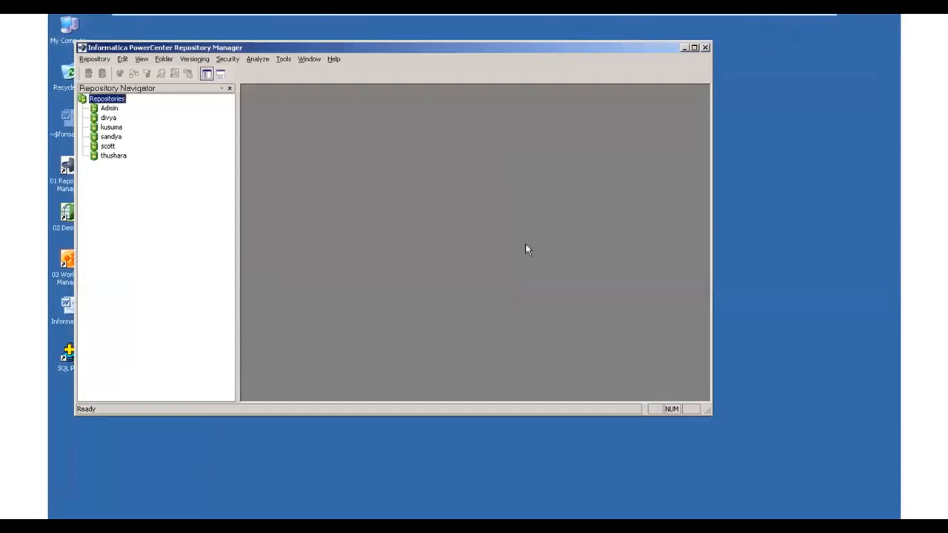
left_click(108, 108)
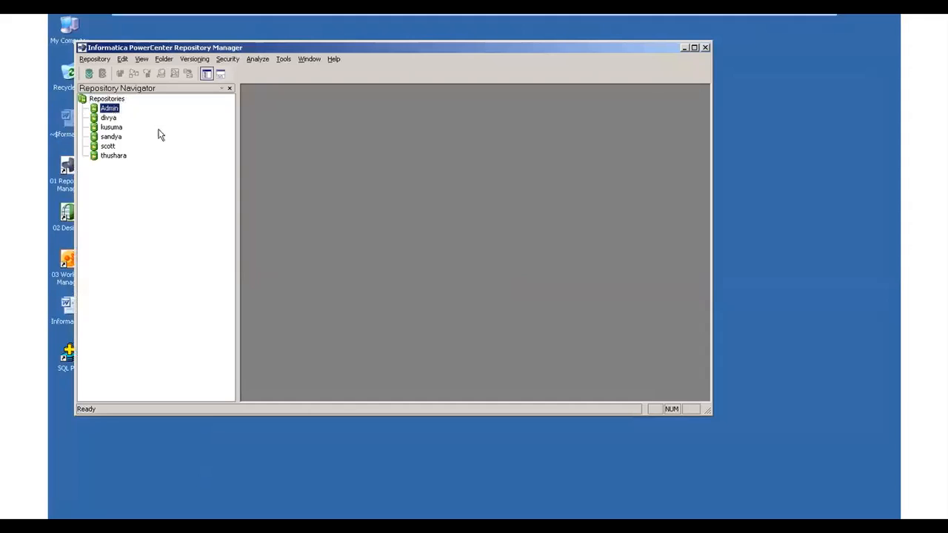
double_click(109, 110)
left_click(398, 250)
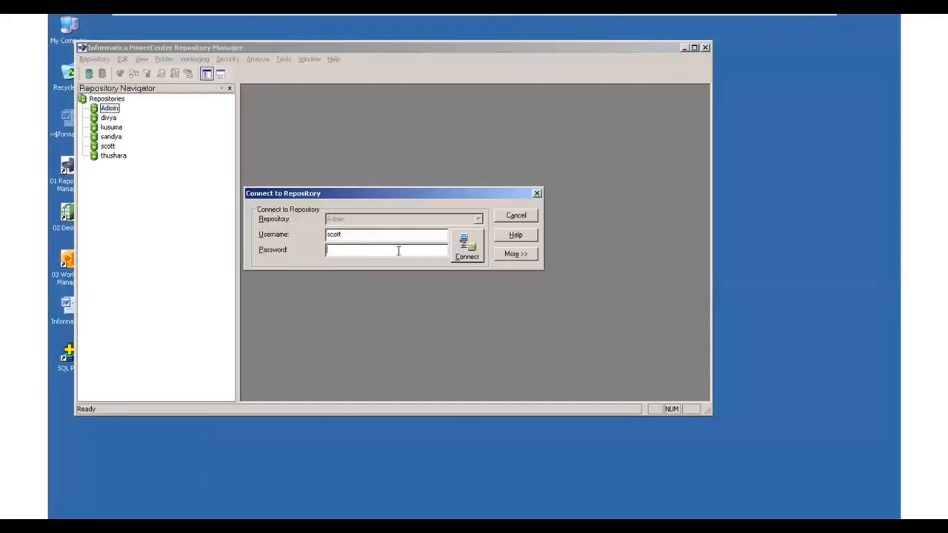
type("tiger")
left_click(467, 251)
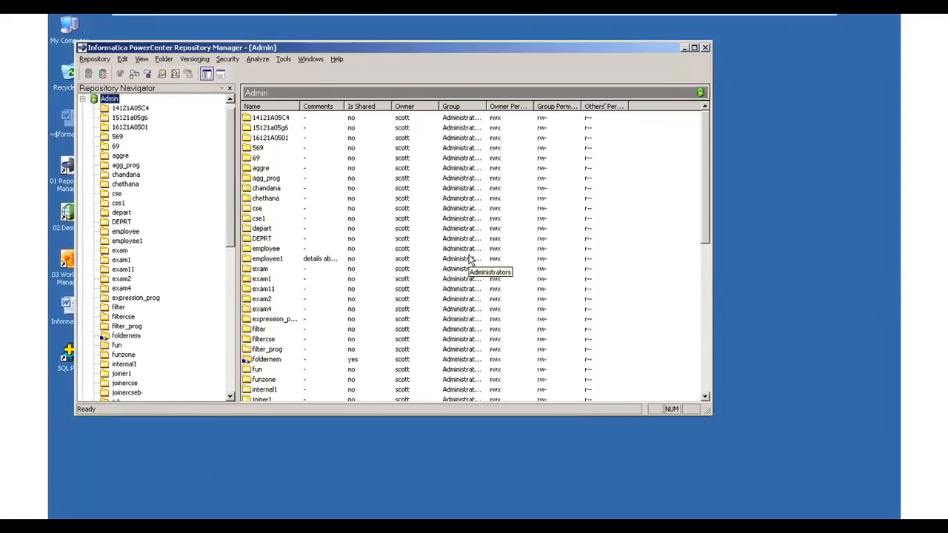
- Create a folder named program3 in the Admin repository, keeping the default owner, group and permissions
left_click(163, 60)
left_click(176, 75)
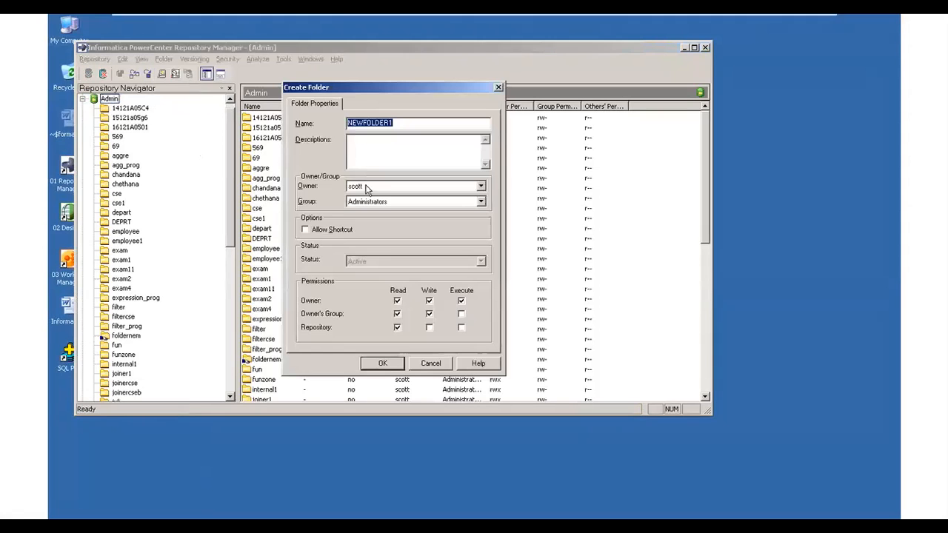
key("BackSpace")
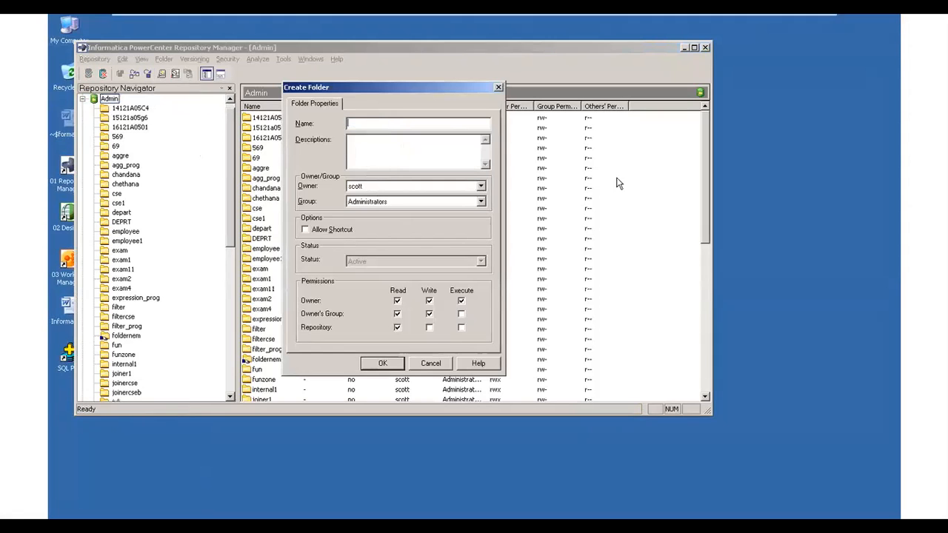
type("program3")
left_click(378, 364)
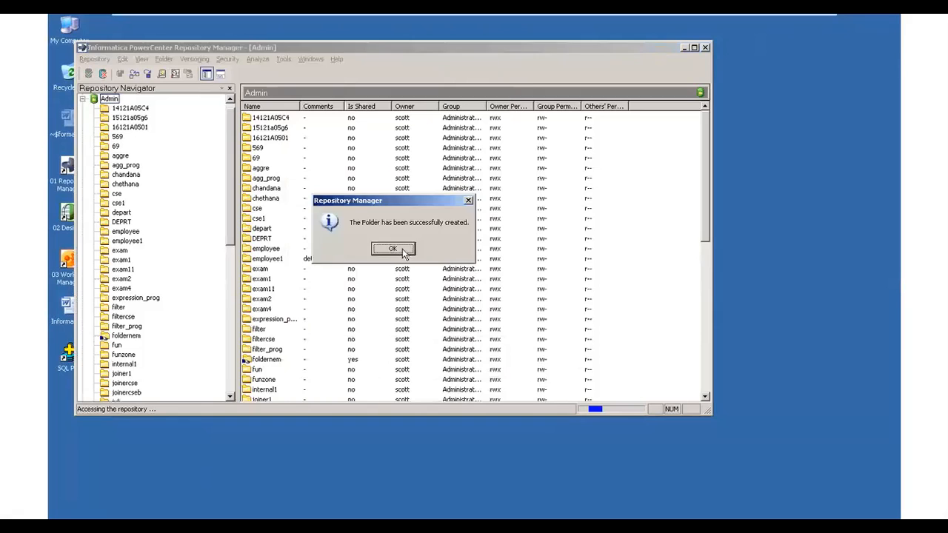
left_click(393, 249)
- Check the contents of the program3 folder in the repository tree and close the Repository Manager
left_click_drag(231, 238, 238, 320)
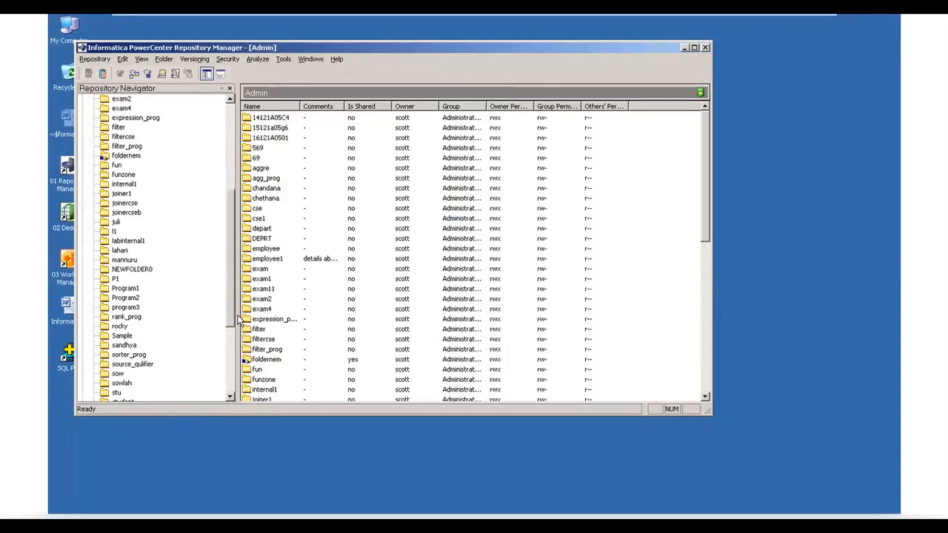
left_click(126, 308)
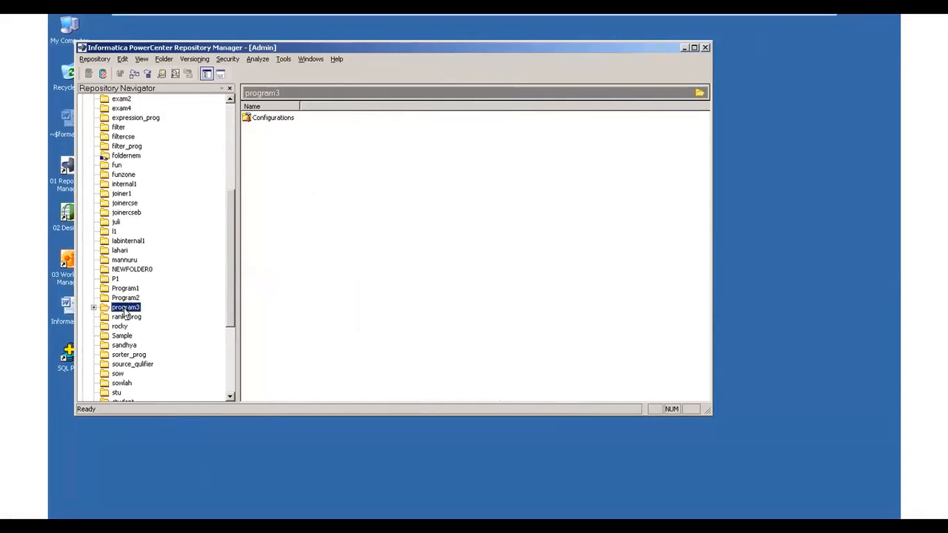
left_click(705, 49)
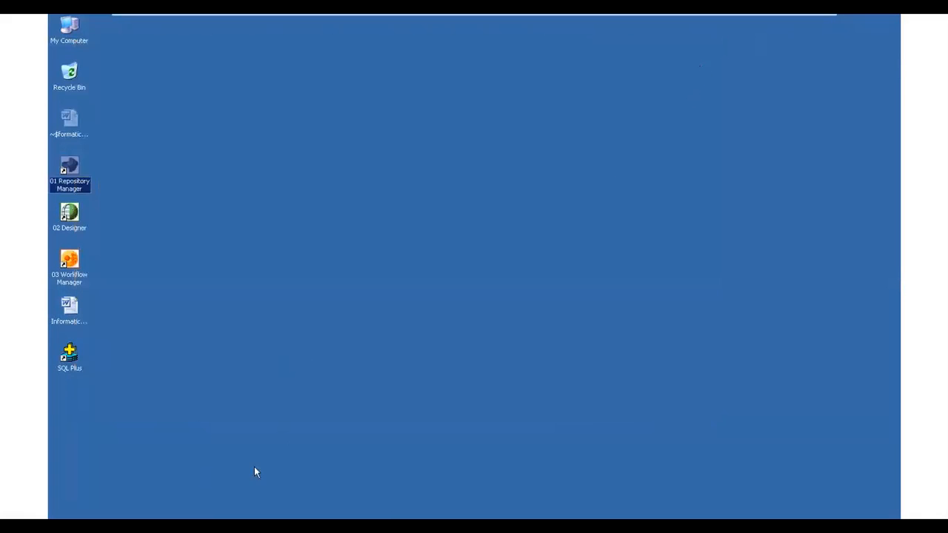
- Start the Designer and connect to the Admin repository with the account password
double_click(74, 215)
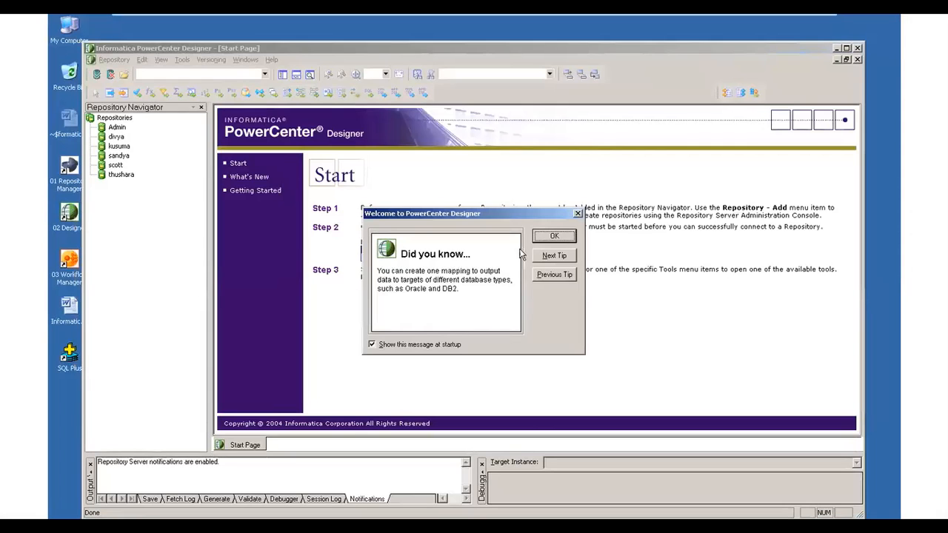
left_click(556, 237)
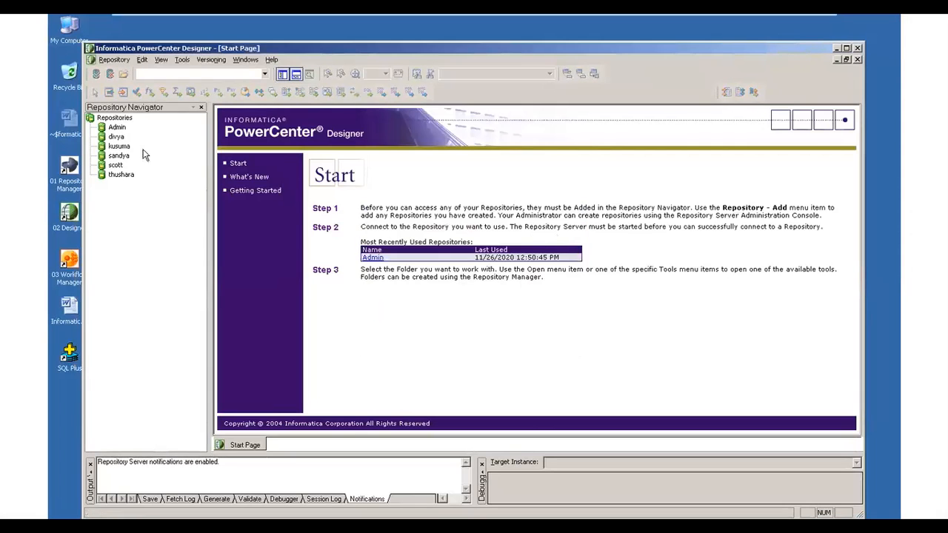
left_click(118, 127)
double_click(118, 128)
left_click(425, 302)
type("tiger")
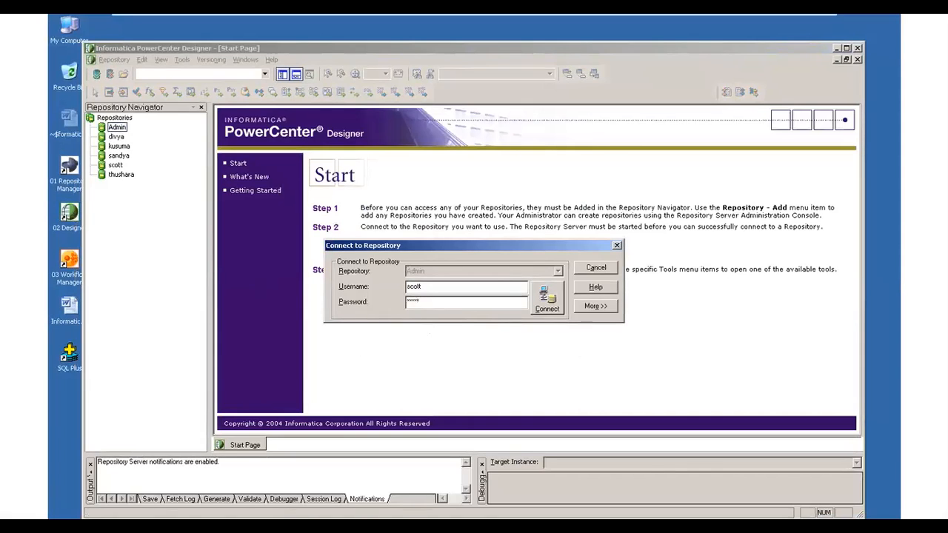
left_click(545, 303)
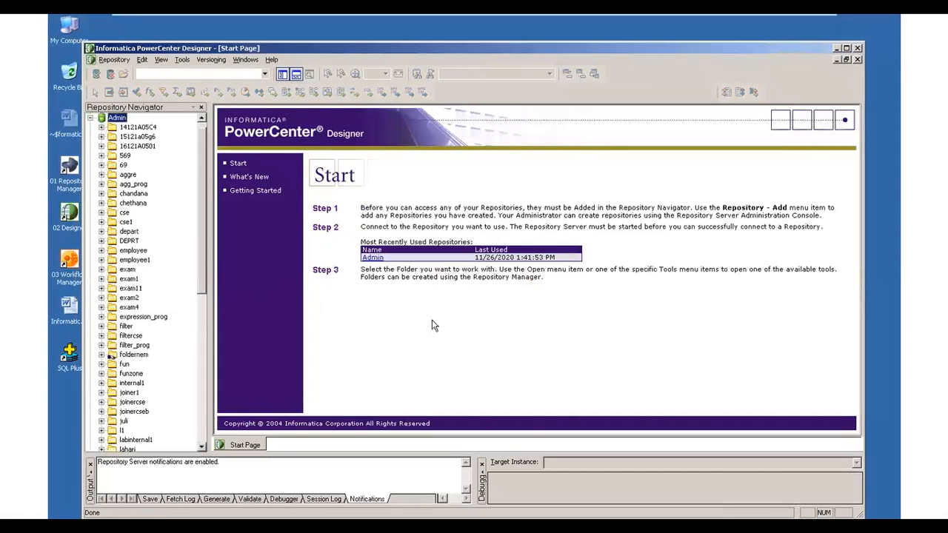
- Open the program3 folder from the Admin repository in the Source Analyzer
left_click_drag(201, 272, 200, 301)
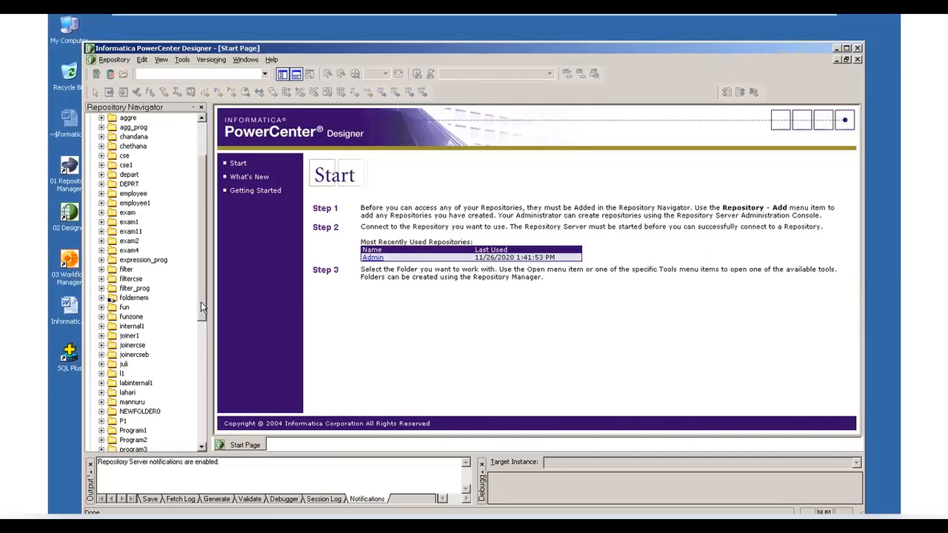
left_click_drag(201, 302, 198, 366)
double_click(136, 327)
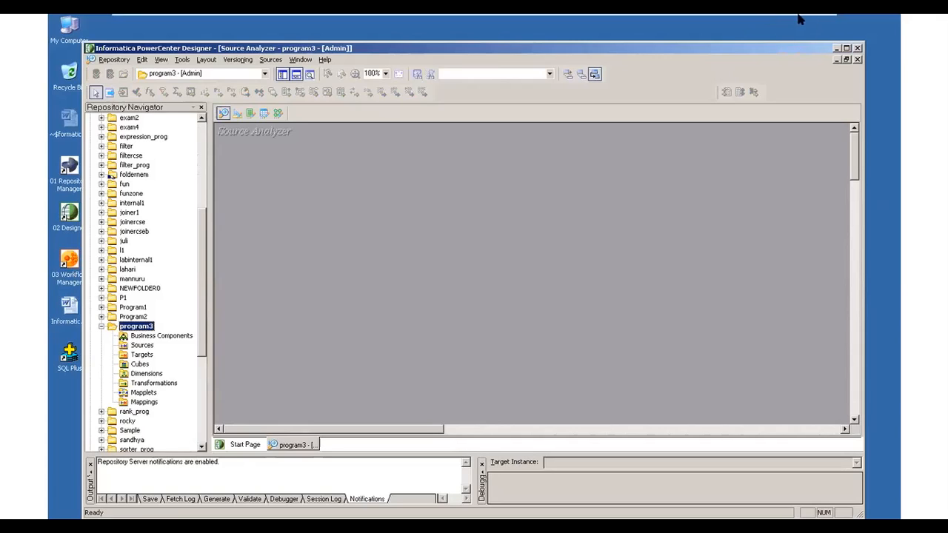
- Start importing sources from a database and connect to the RAMA (DataDirect CLOSED 4.20 Oracle) data source with the database username and password
left_click(271, 63)
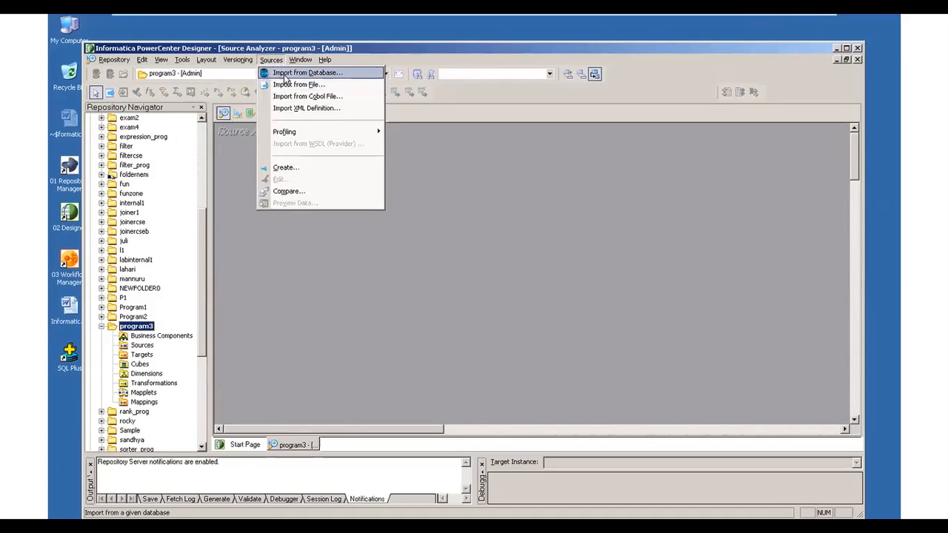
left_click(285, 73)
left_click(546, 200)
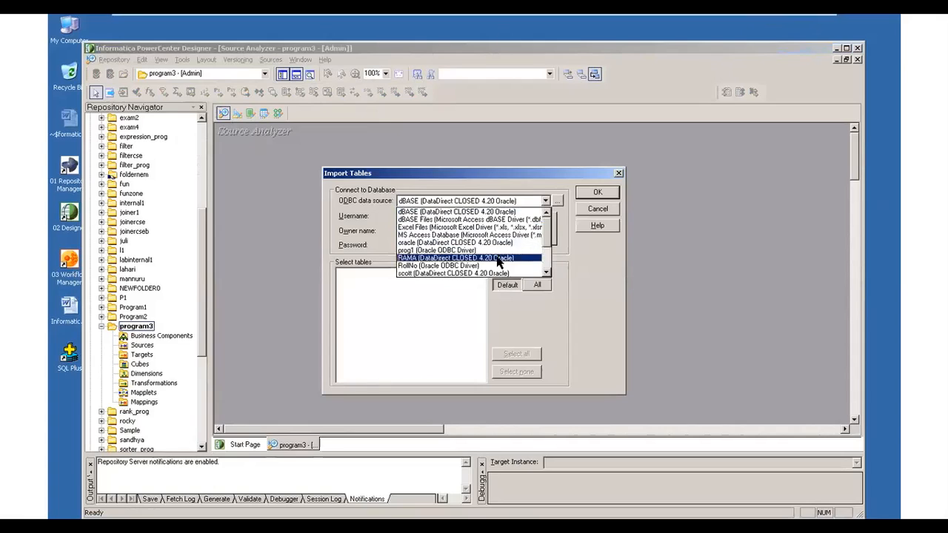
left_click(499, 258)
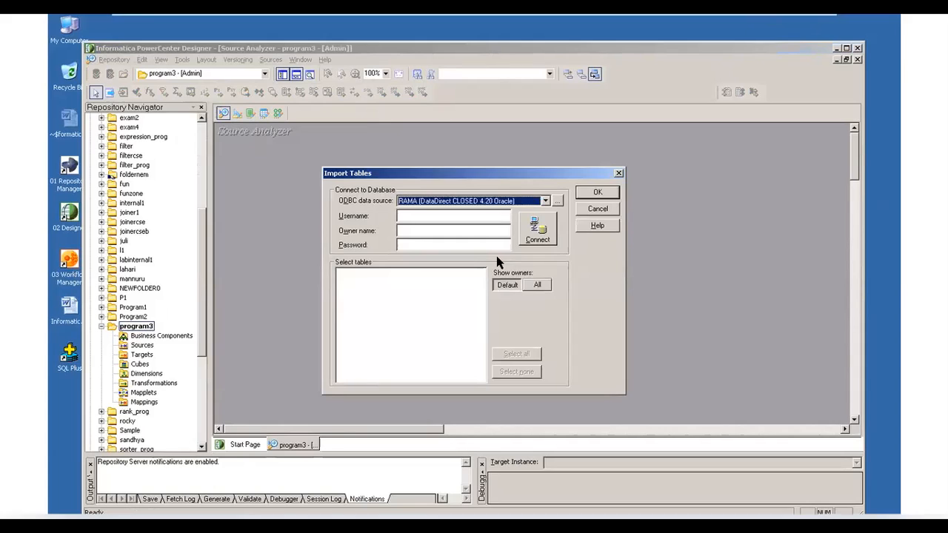
key("Tab")
type("scott")
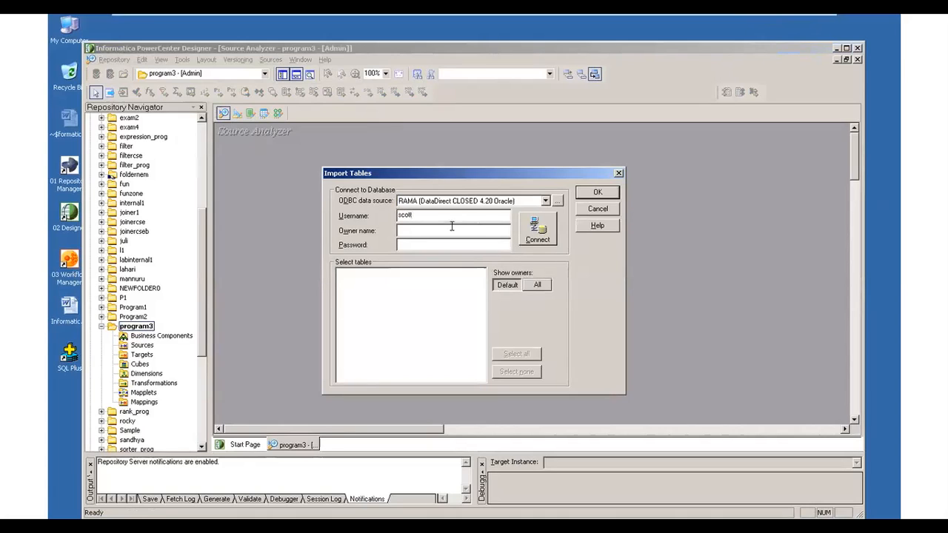
left_click(431, 231)
type("tiger")
left_click(545, 238)
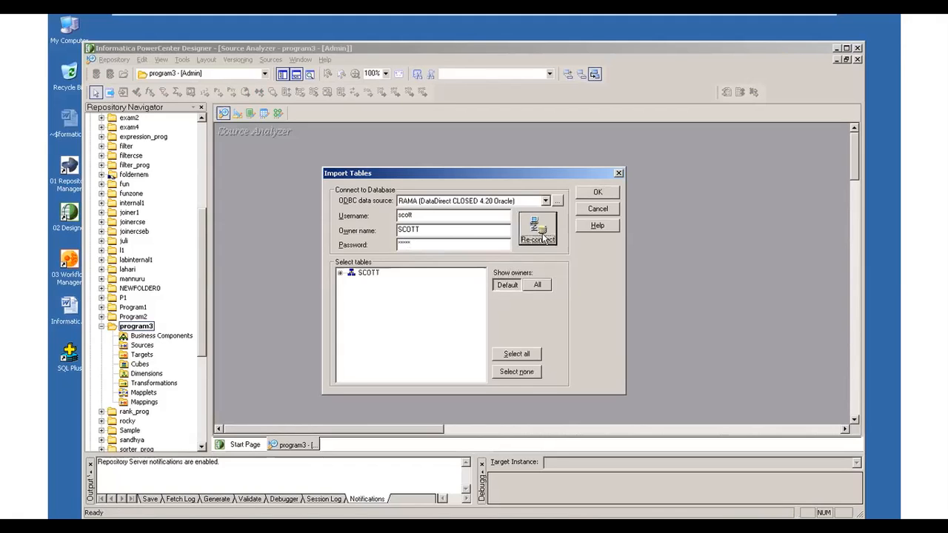
- Import the EMP table as a source definition and enlarge its box until all its columns fit
left_click(340, 273)
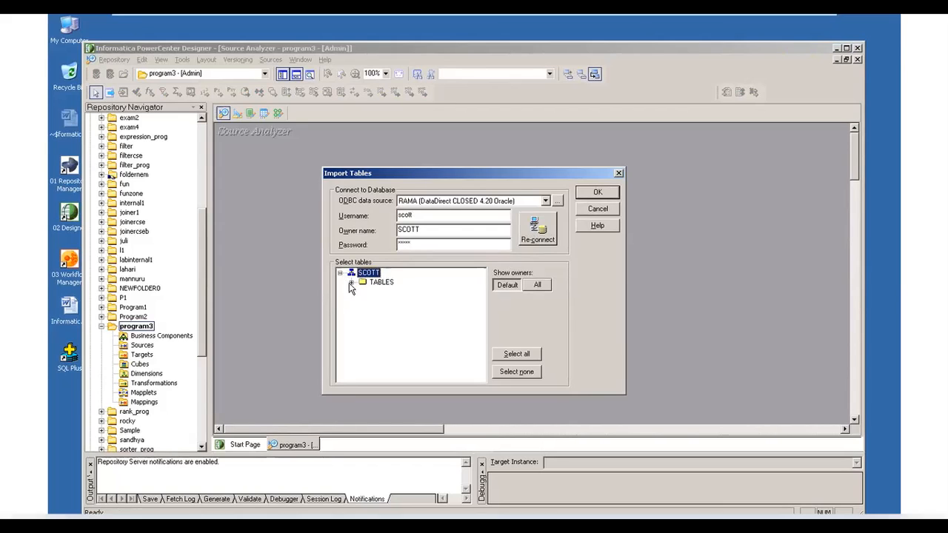
left_click(350, 282)
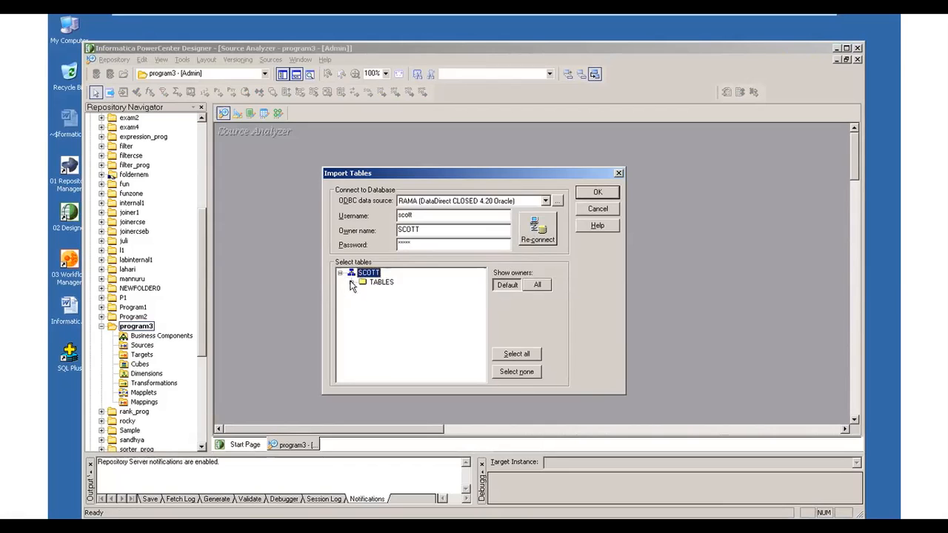
left_click(402, 339)
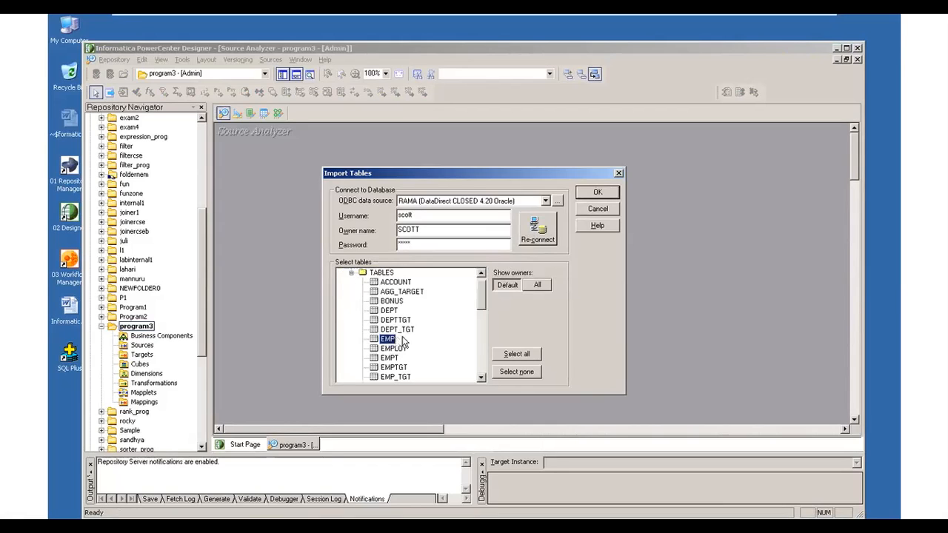
left_click(600, 195)
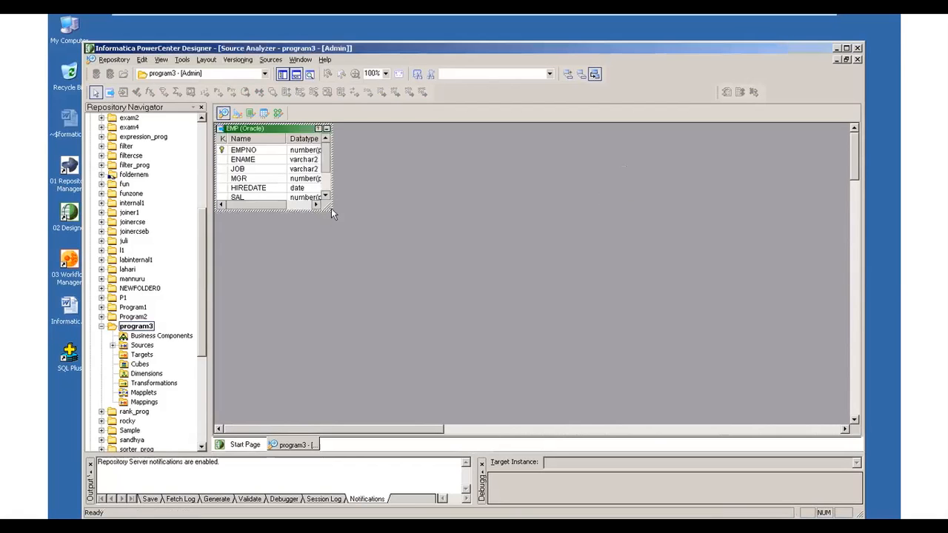
left_click_drag(332, 210, 349, 281)
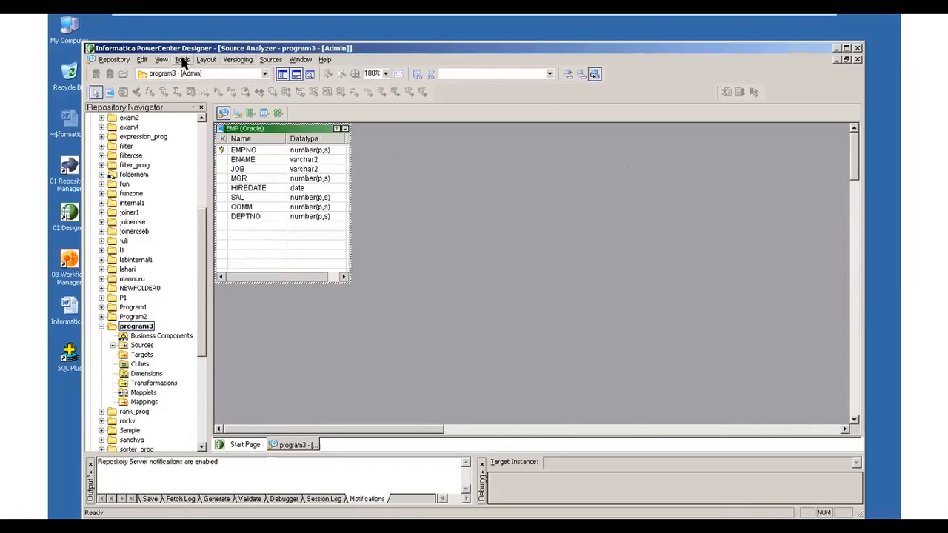
- Create an Oracle target table named t1 in the Warehouse Designer and move it to the upper middle of the workspace
left_click(183, 60)
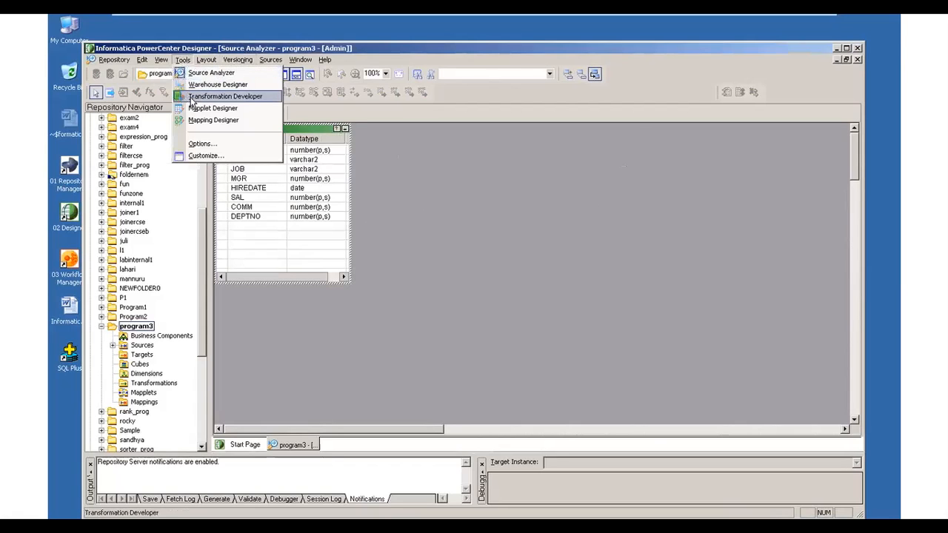
left_click(203, 85)
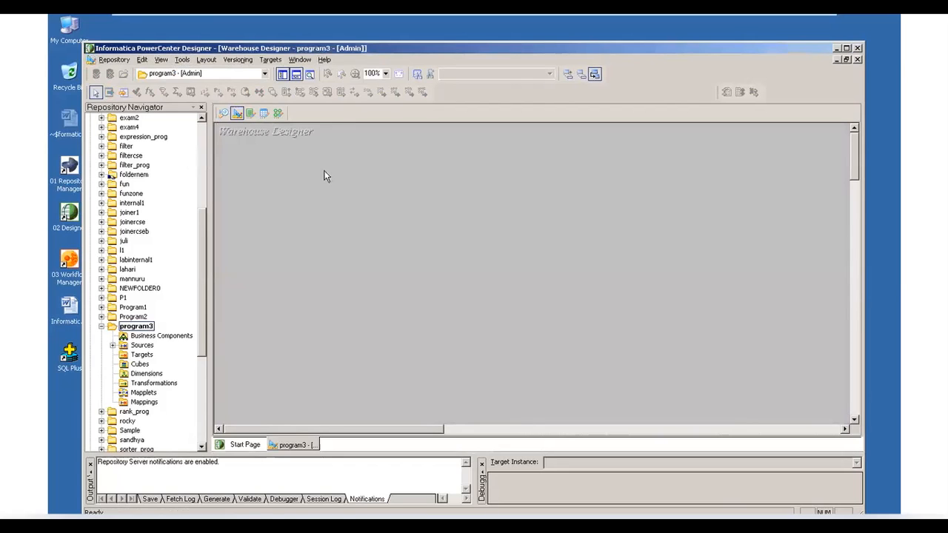
left_click(270, 59)
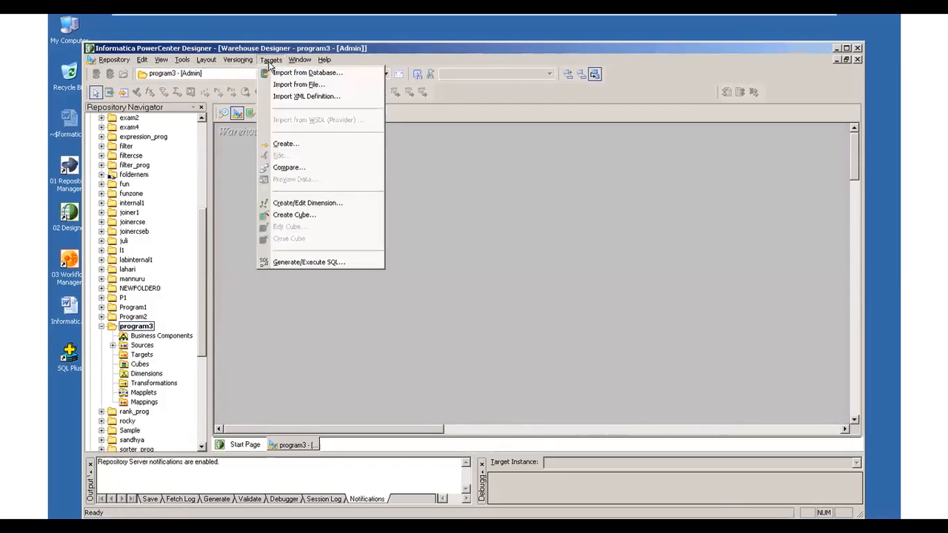
left_click(294, 148)
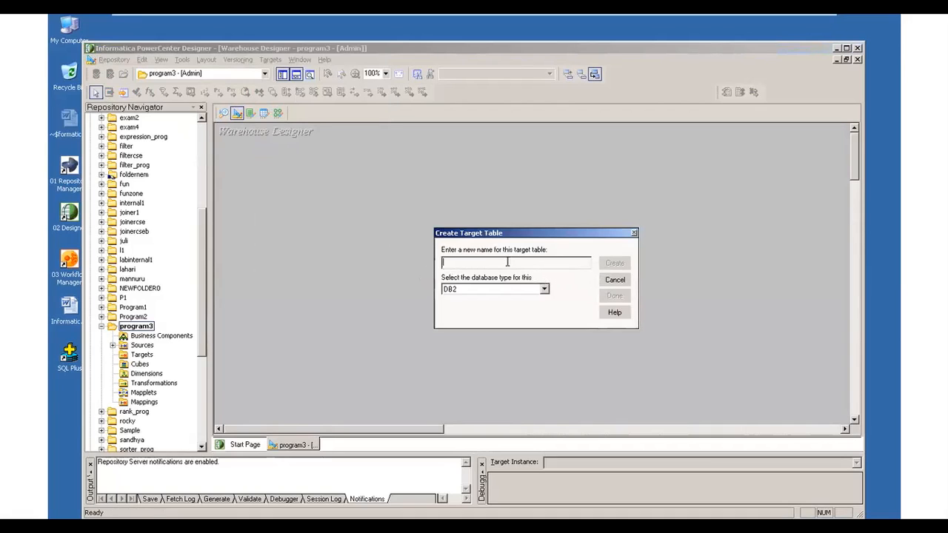
type("t1")
left_click(545, 290)
scroll(529, 317, "down", 2)
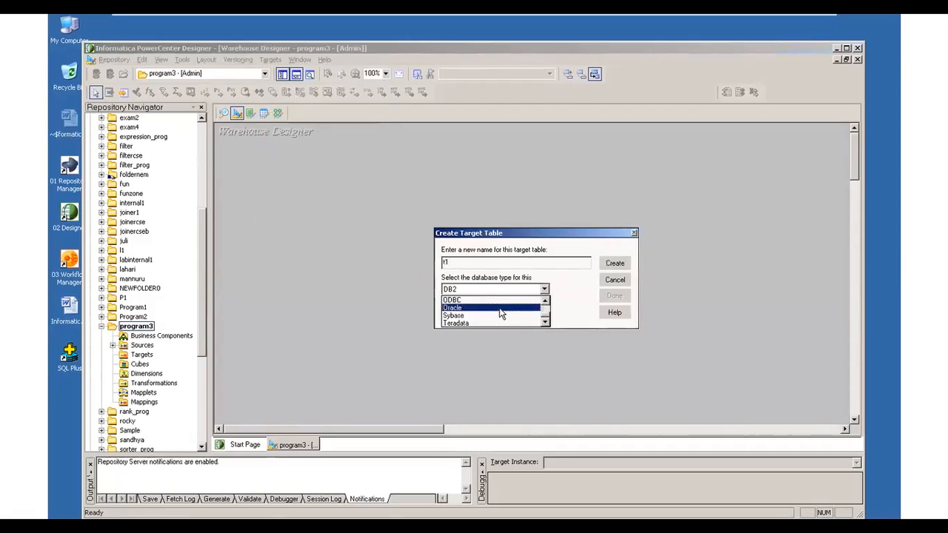
left_click(502, 308)
left_click(614, 263)
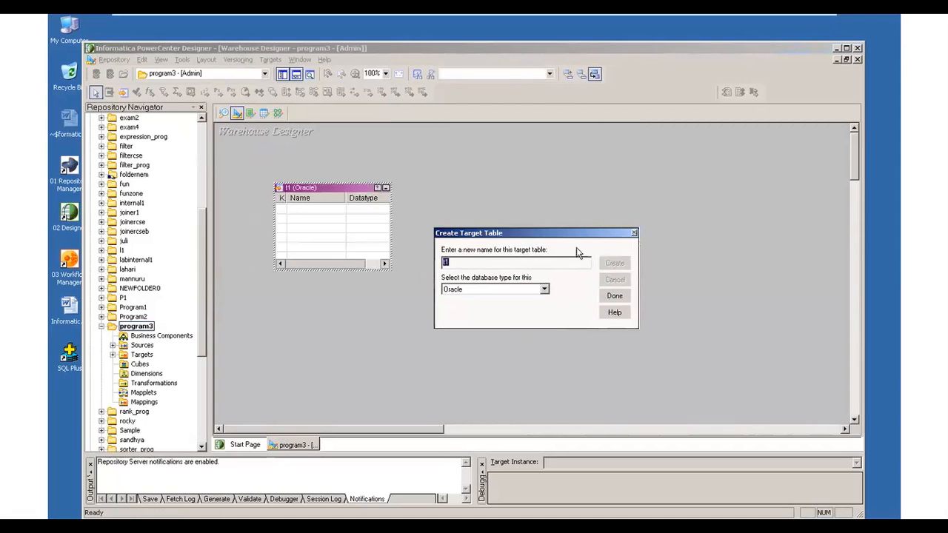
left_click(615, 296)
left_click_drag(345, 183, 497, 146)
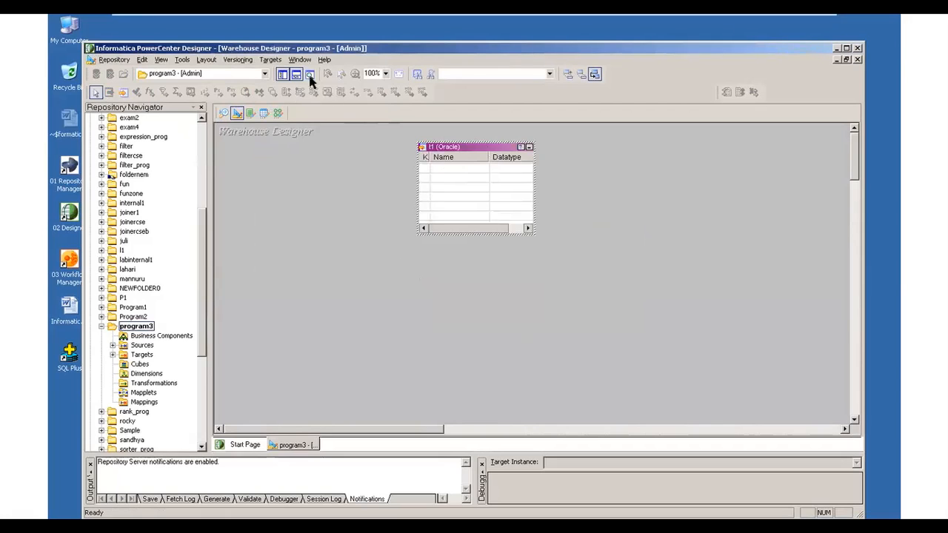
- Create an Oracle target table named t2 and move it to the right of t1
left_click(271, 60)
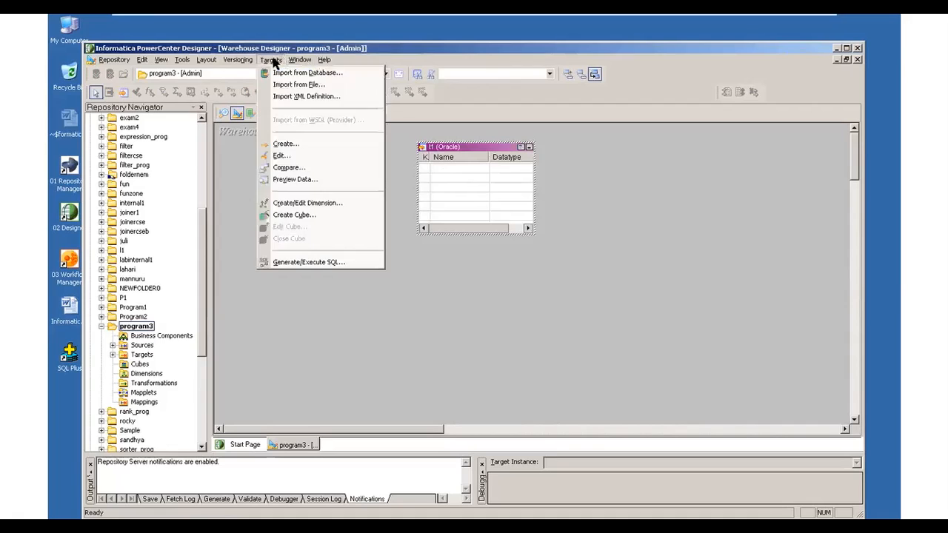
left_click(300, 146)
type("t2")
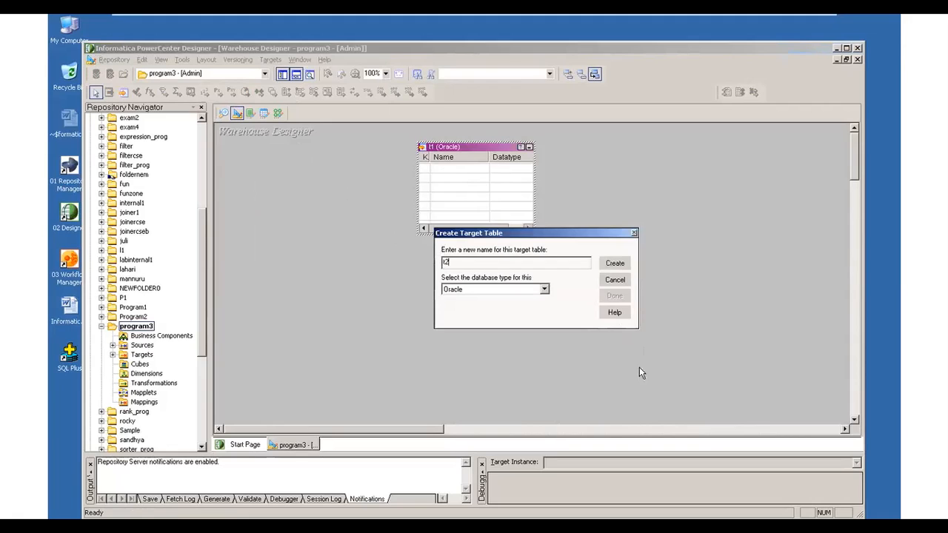
left_click(619, 266)
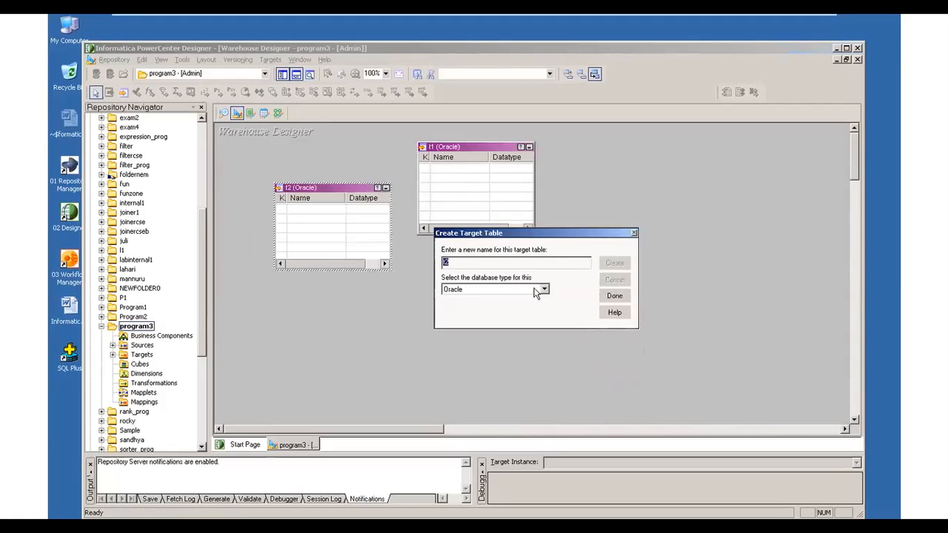
left_click(606, 298)
left_click_drag(330, 187, 689, 199)
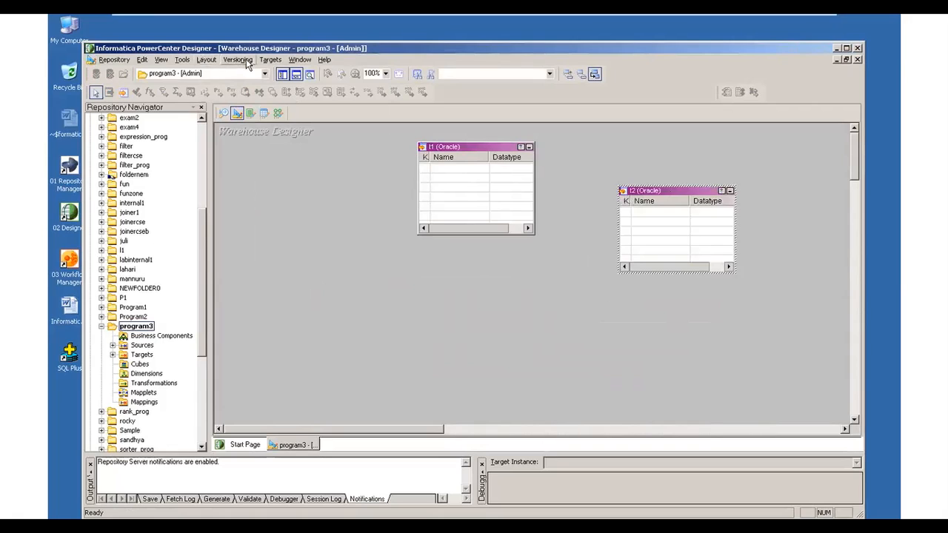
- Create a third target table named t3 with the Oracle database type
left_click(273, 61)
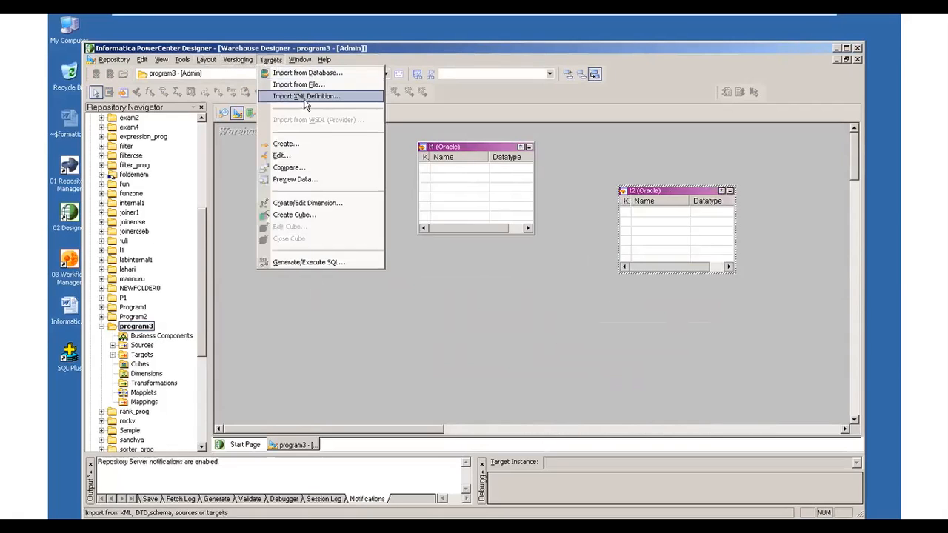
left_click(310, 145)
type("t3")
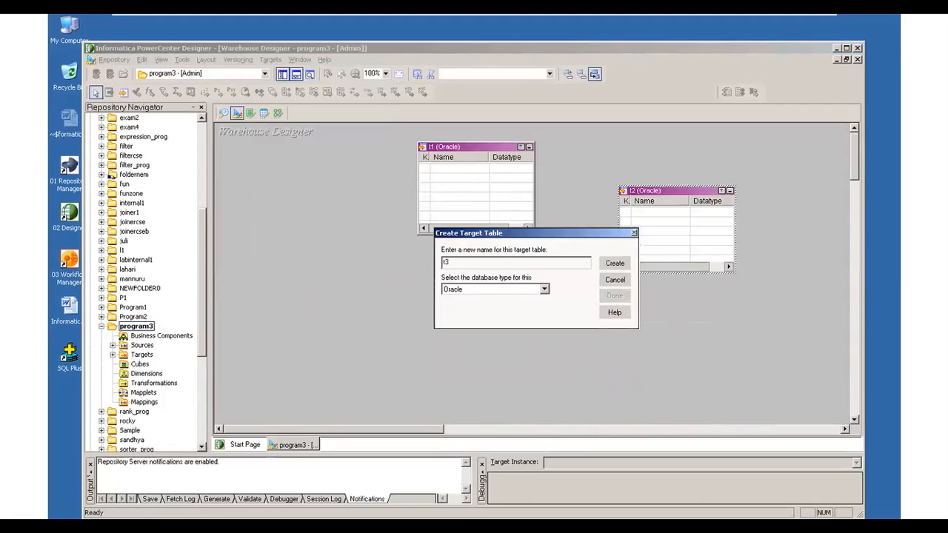
left_click(622, 265)
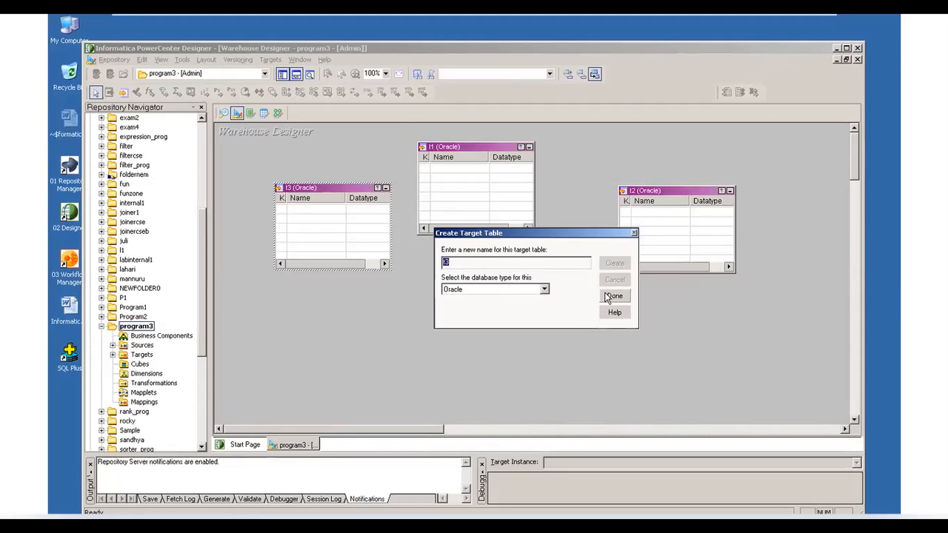
left_click(611, 296)
- Arrange the target tables with t1 near the upper middle, t2 to its right and t3 directly below t2
left_click_drag(294, 194, 610, 305)
left_click_drag(654, 194, 632, 167)
left_click_drag(477, 147, 441, 138)
left_click_drag(647, 172, 606, 155)
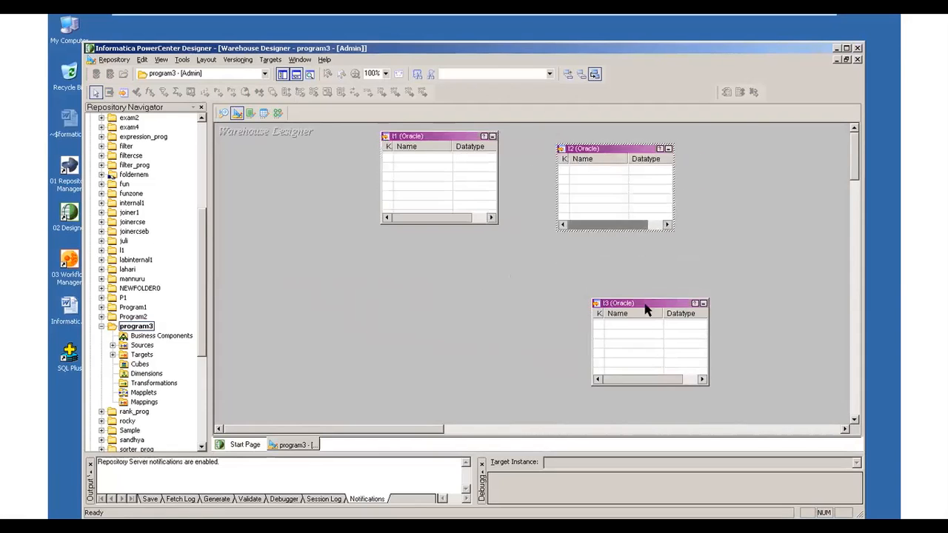
left_click_drag(645, 307, 616, 263)
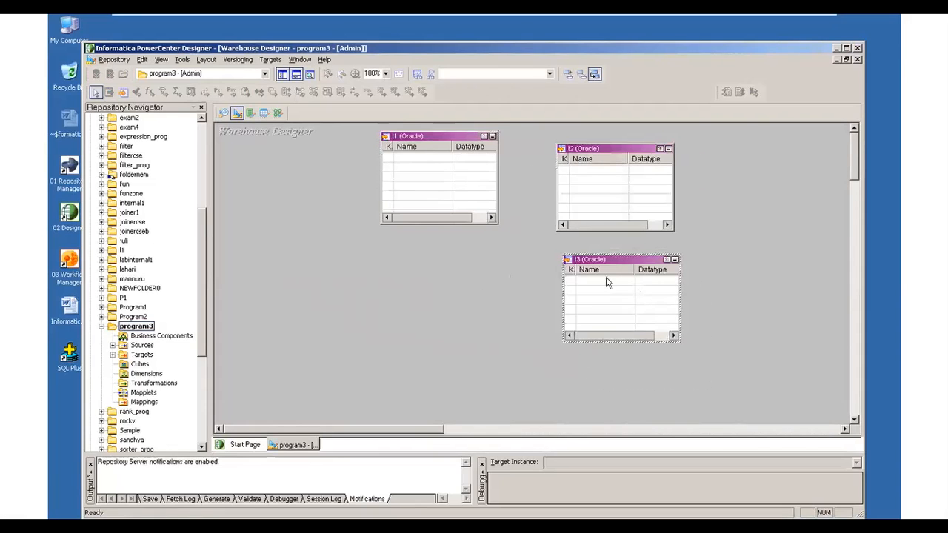
- Open the t1 target table's column definitions and add three new columns
double_click(414, 137)
left_click(328, 134)
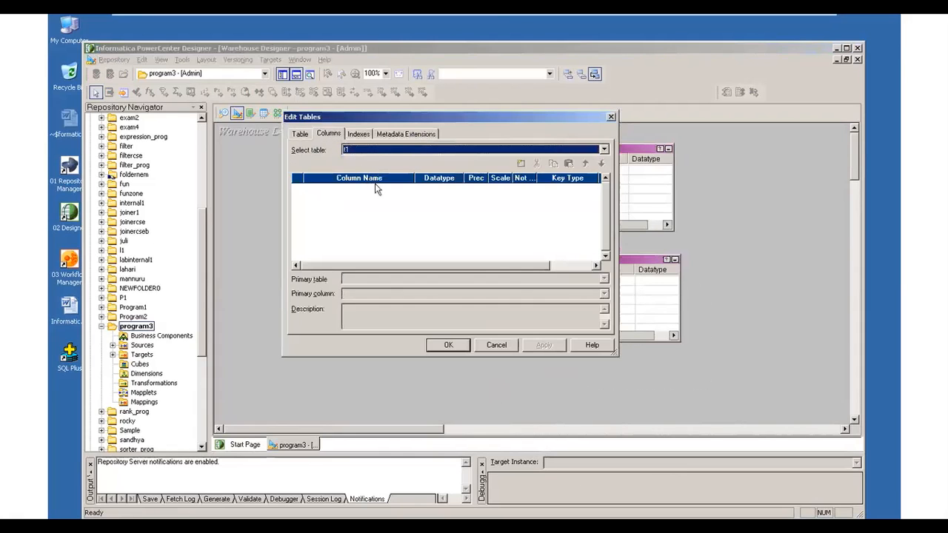
left_click(521, 163)
left_click(521, 164)
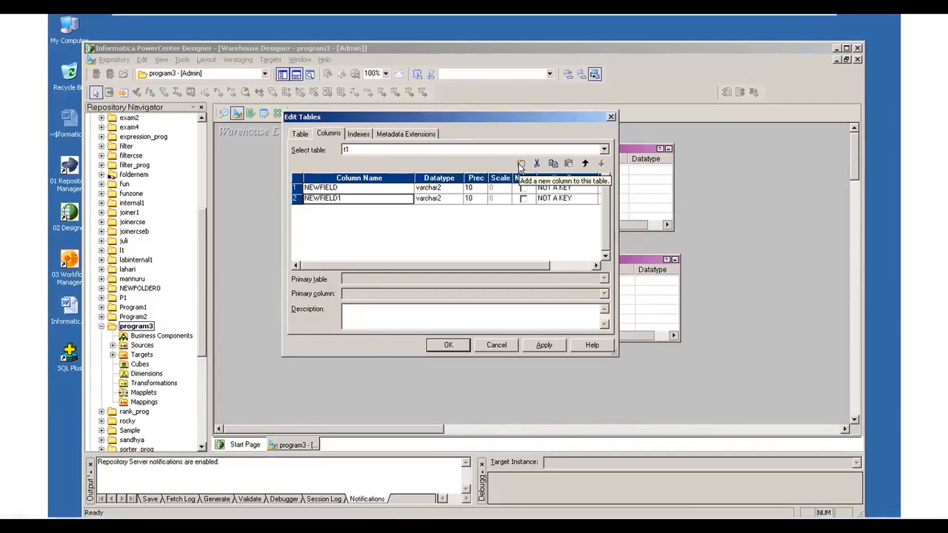
left_click(520, 163)
- Name the three new columns of t1 empno, ename and sal, in that order
left_click(359, 189)
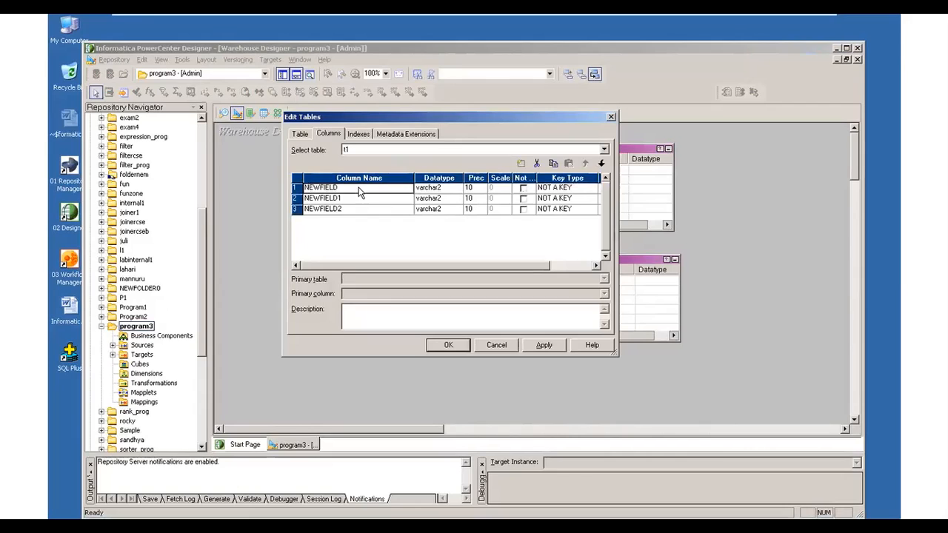
type("empno")
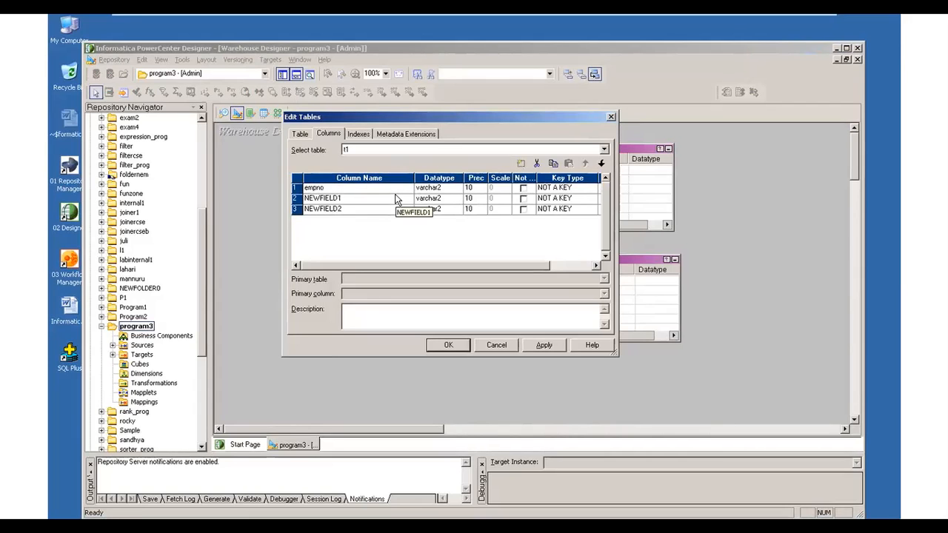
left_click(385, 201)
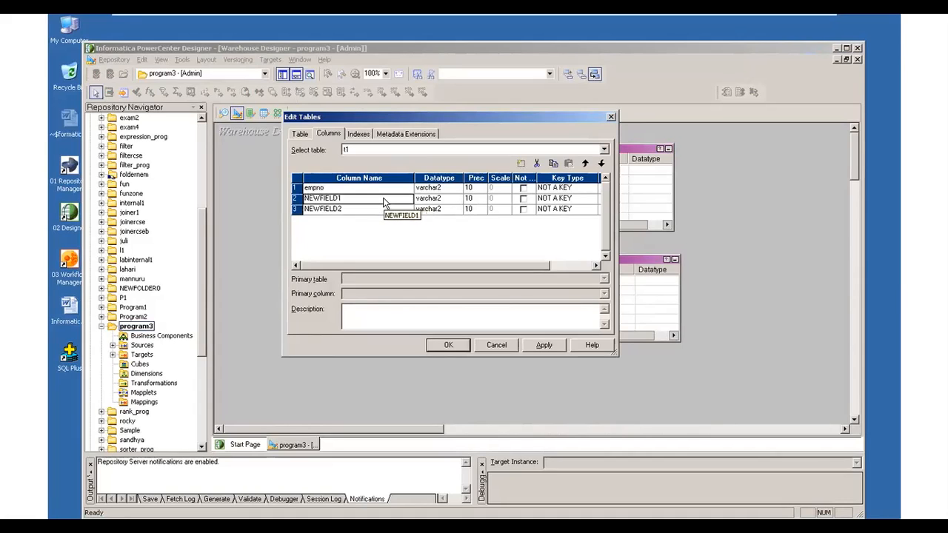
type("ename")
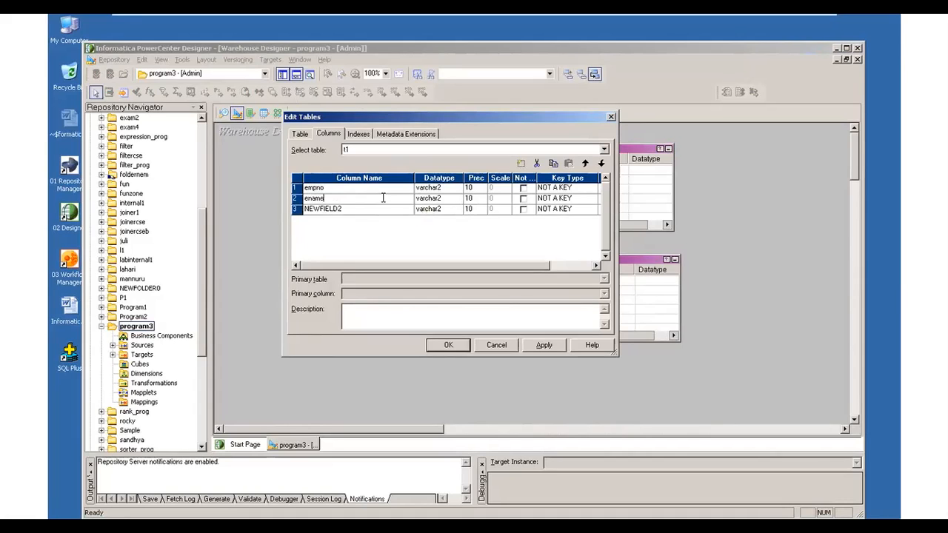
left_click(378, 214)
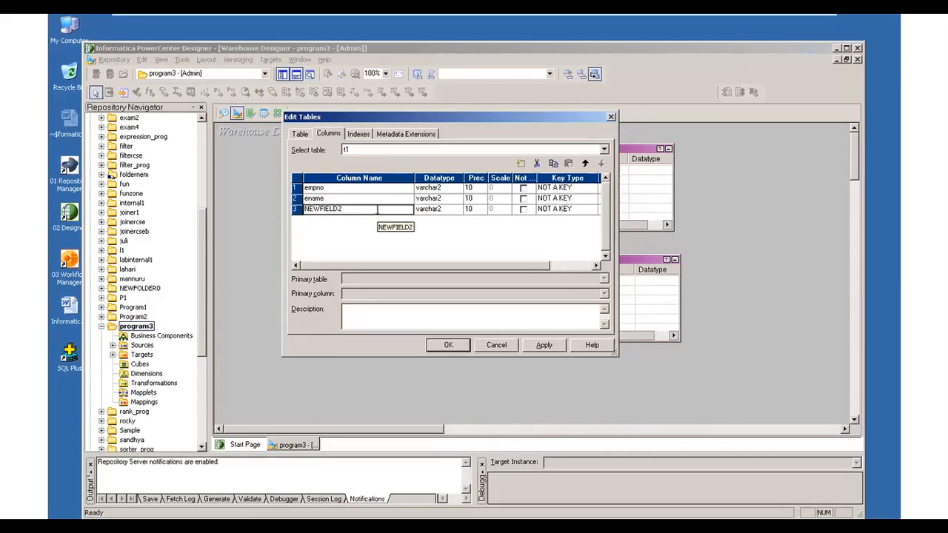
type("sal")
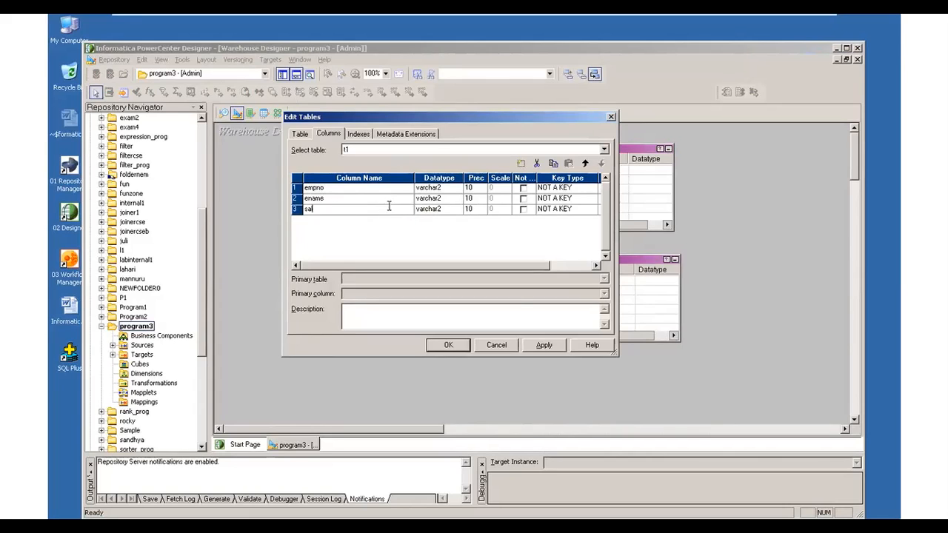
- Add a fourth column named deptno to t1, then apply the column changes and close the table editor
left_click(521, 163)
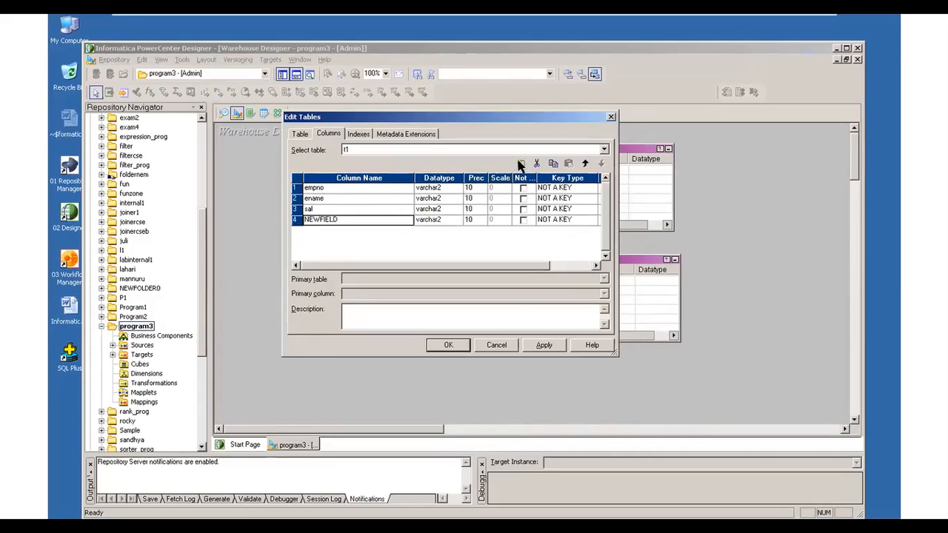
left_click(367, 221)
type("de")
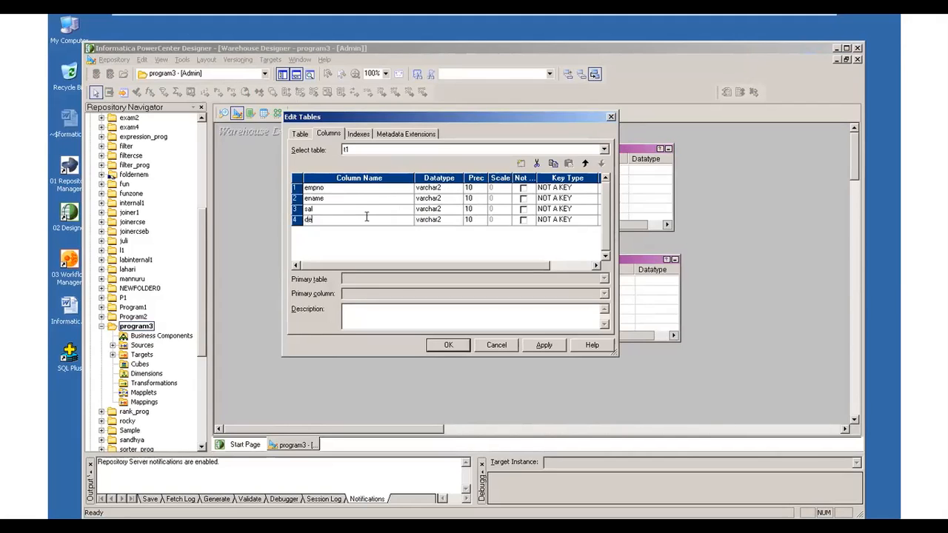
type("ptno")
left_click(544, 344)
left_click(448, 345)
- Open the t2 target table's column definitions and add four new columns
left_click(584, 149)
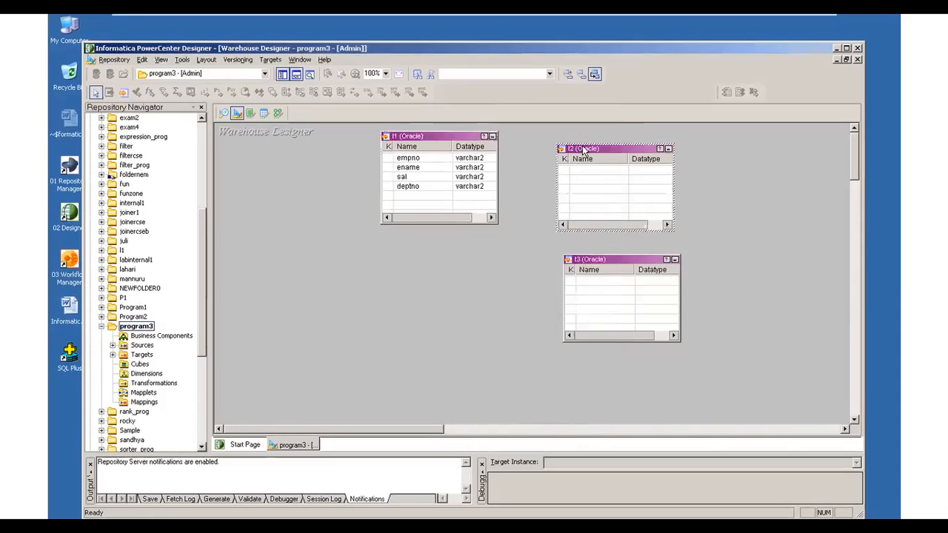
double_click(583, 150)
left_click(332, 135)
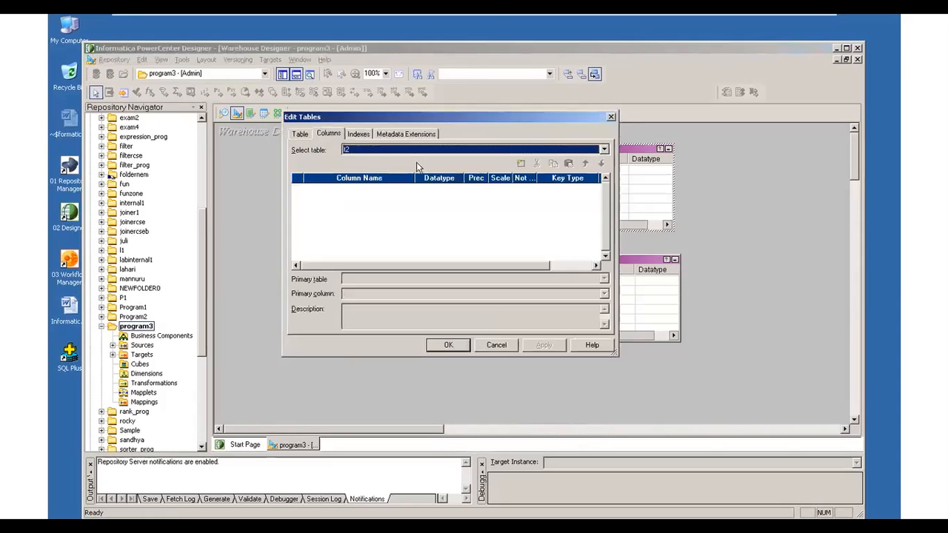
left_click(521, 163)
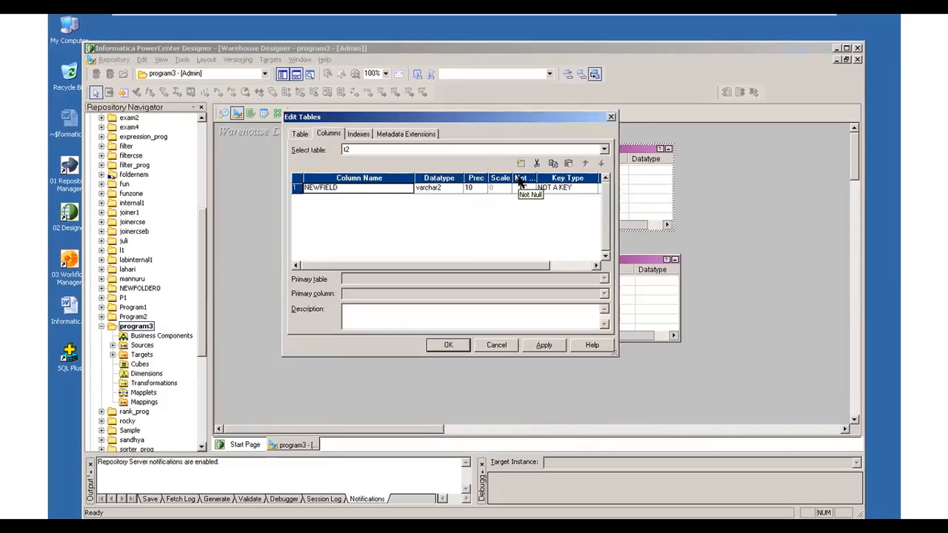
left_click(521, 163)
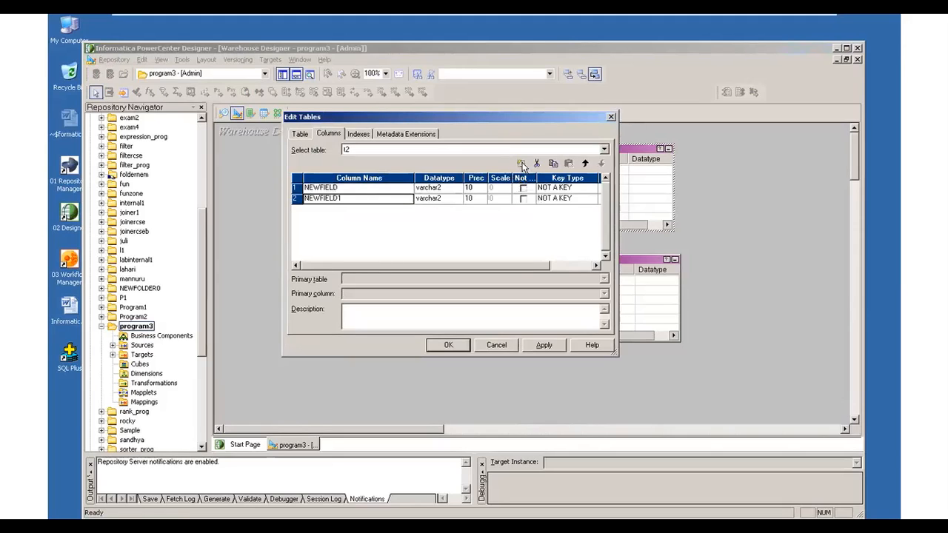
left_click(521, 163)
left_click(521, 163)
- Name the four columns of t2 empno, ename, sal and deptno, then apply the changes and close the editor
left_click(354, 188)
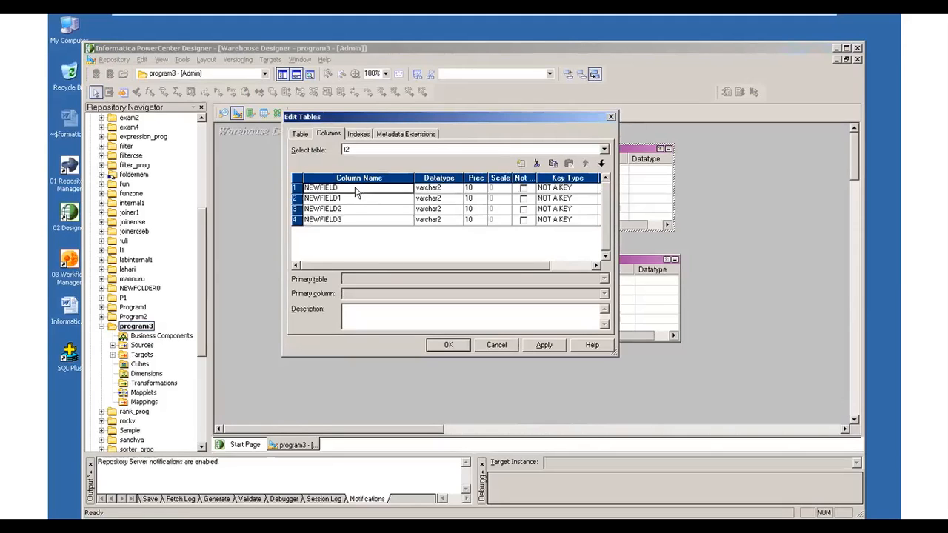
type("empno")
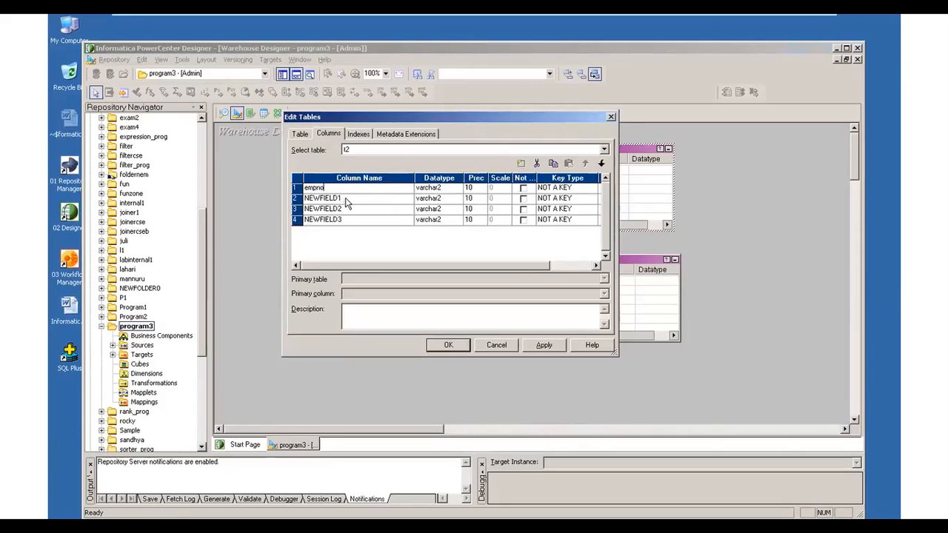
left_click(345, 198)
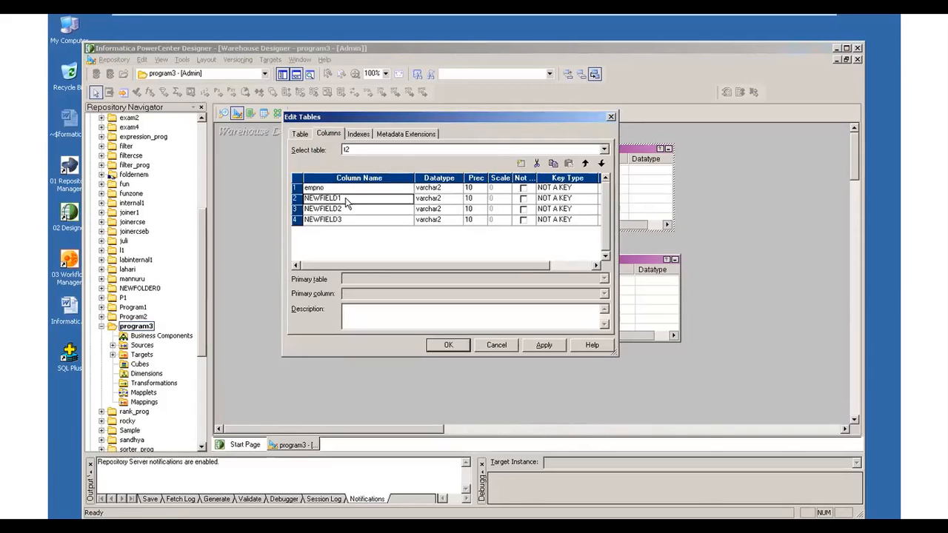
type("ename")
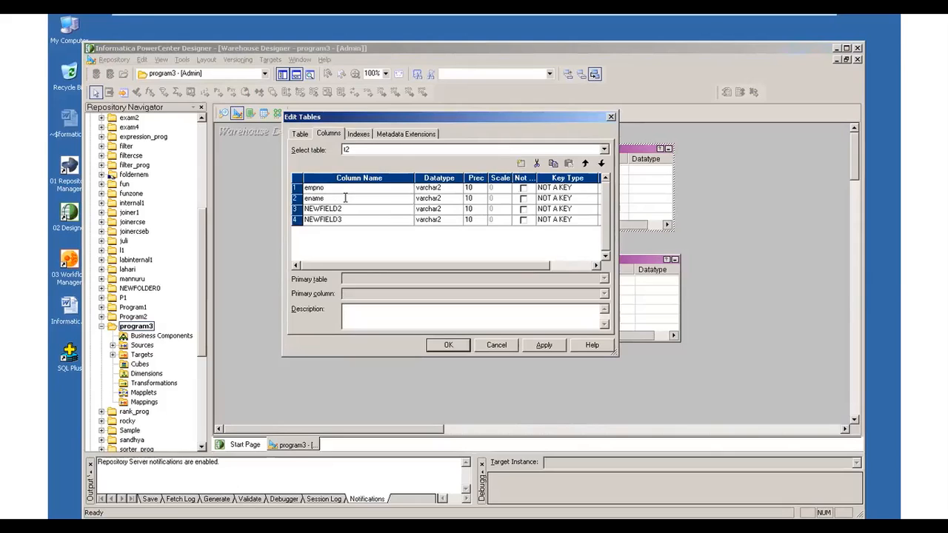
left_click(357, 208)
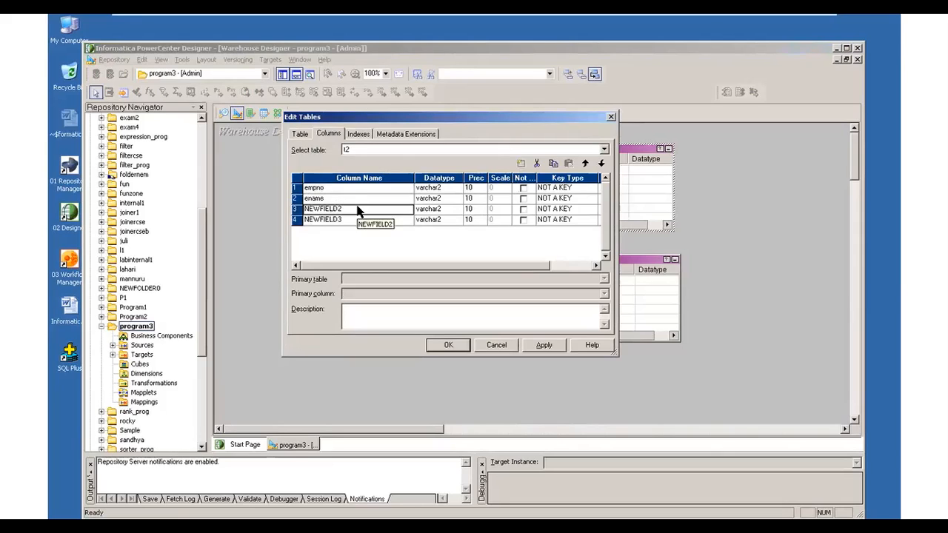
type("sal")
left_click(352, 221)
type("deptno")
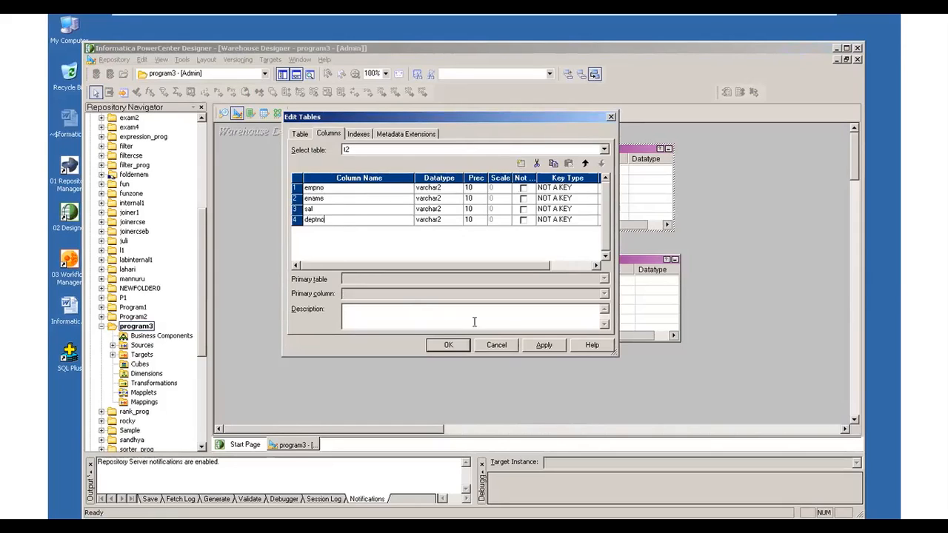
left_click(547, 346)
left_click(453, 346)
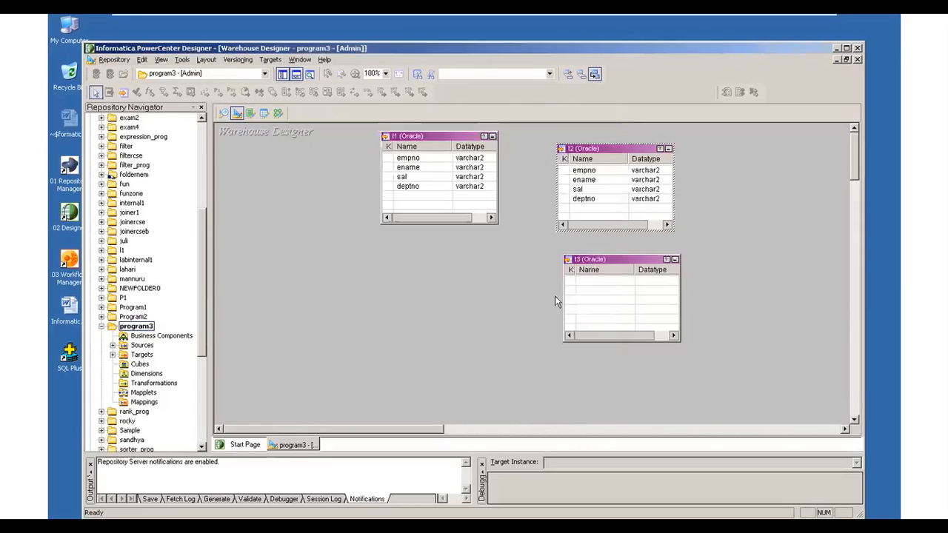
- Open the t3 target table's column definitions and add four new columns
double_click(605, 260)
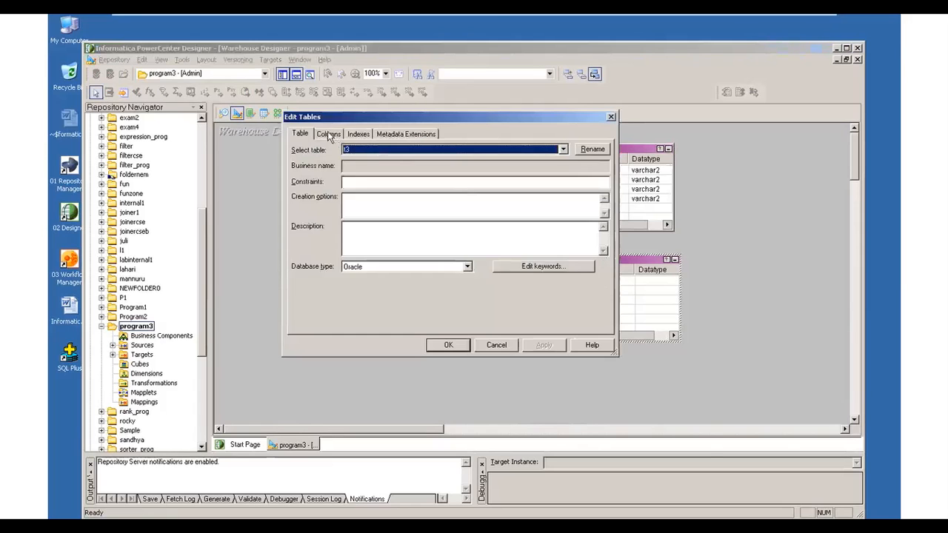
left_click(329, 134)
left_click(522, 164)
left_click(521, 163)
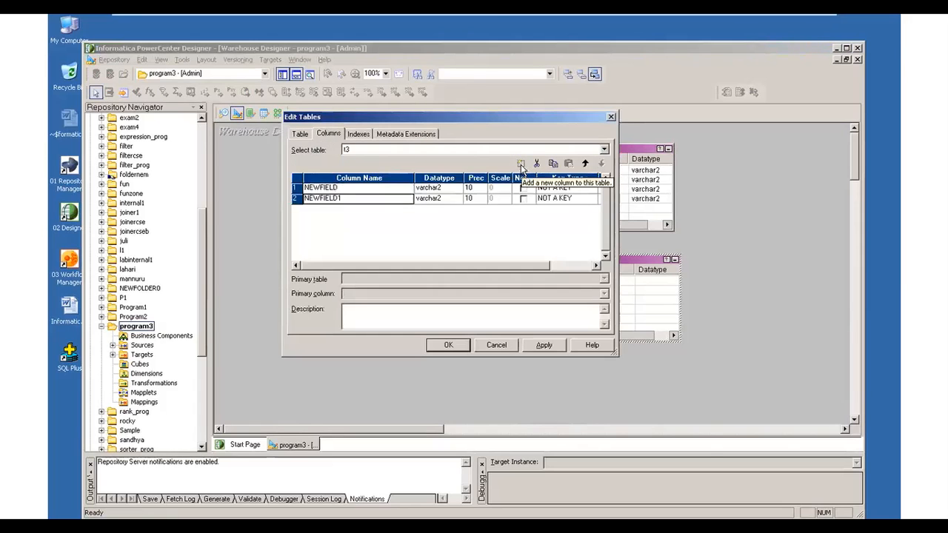
left_click(522, 164)
left_click(521, 164)
- Name the first two columns of t3 empno and ename
left_click(380, 193)
type("empno")
left_click(370, 198)
type("ename")
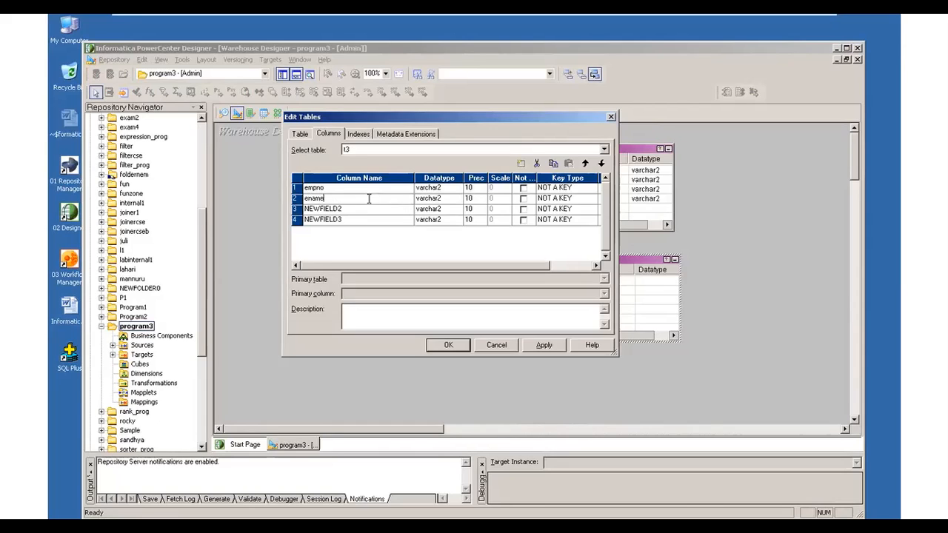
- Name the third and fourth columns of t3 sal and deptno, and apply the column changes
left_click(361, 212)
type("sal")
left_click(353, 225)
type("d")
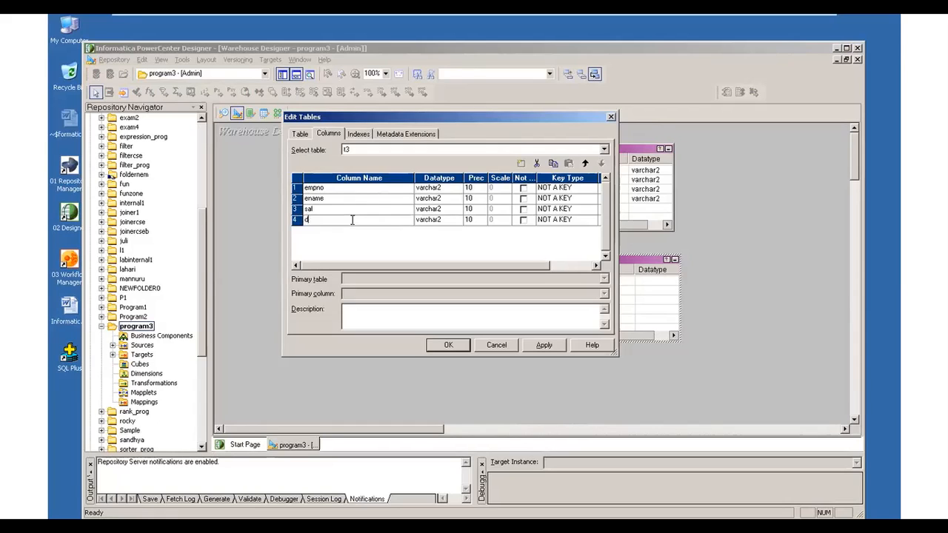
type("eptno")
left_click(537, 348)
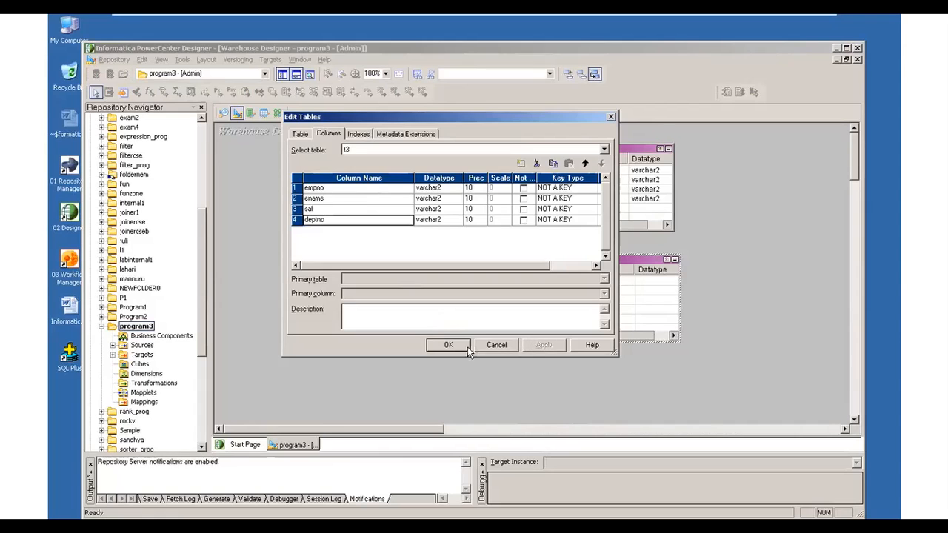
- Close the t3 table editor, then open SQL*Plus and log on with the user name and account password
left_click(452, 346)
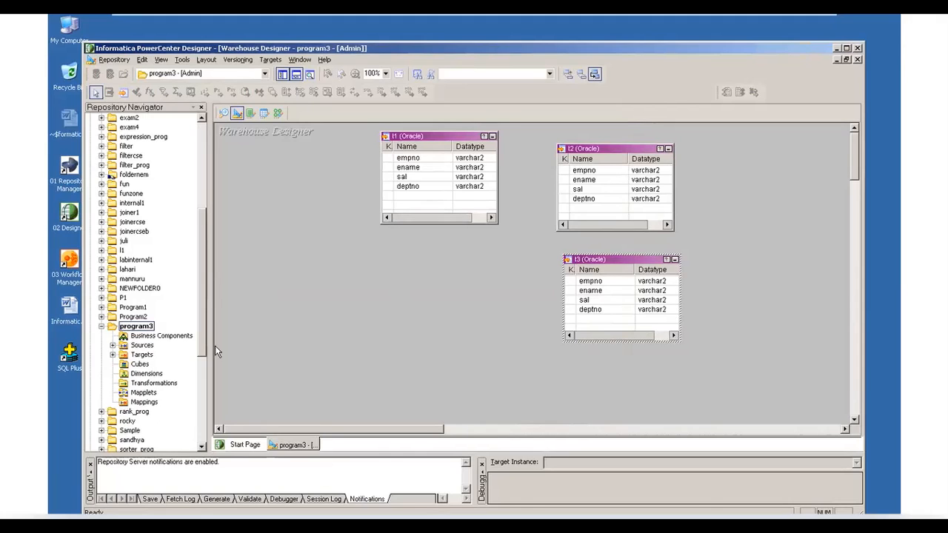
double_click(69, 354)
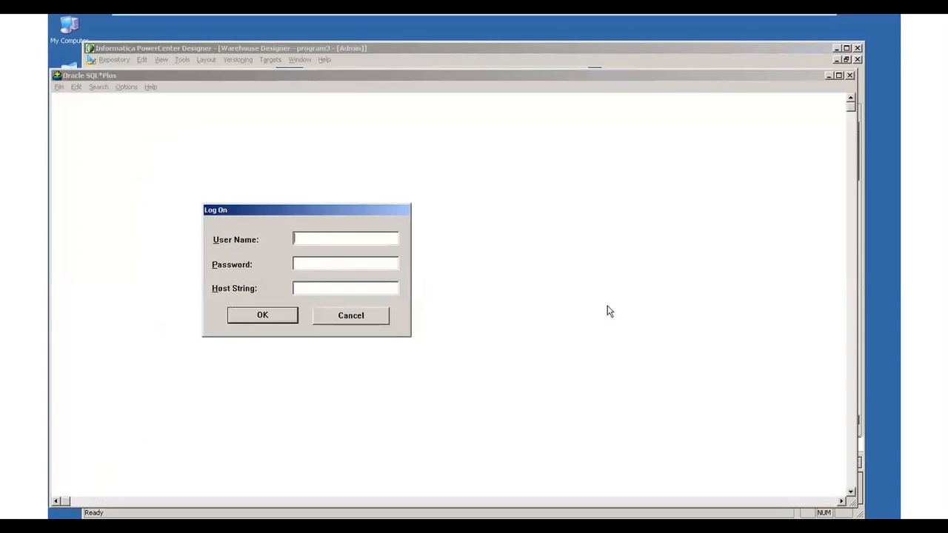
type("scott")
key("Tab")
type("tiger")
key("Return")
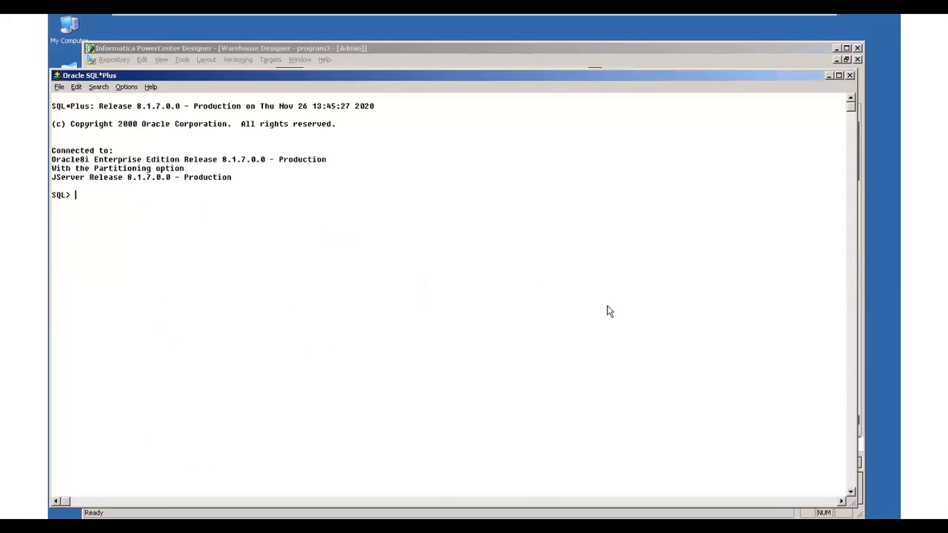
- Query all rows from table t1 and from table t2 to check whether they exist in the database
type("select * from t1;")
key("Return")
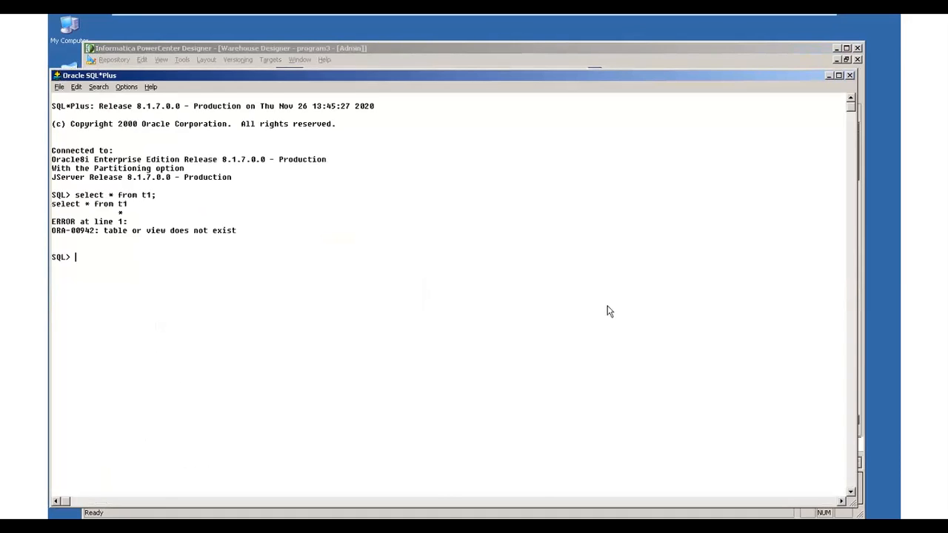
type("select * from t2;")
key("Return")
- Query all rows from table t3 to check whether it exists in the database
type("select")
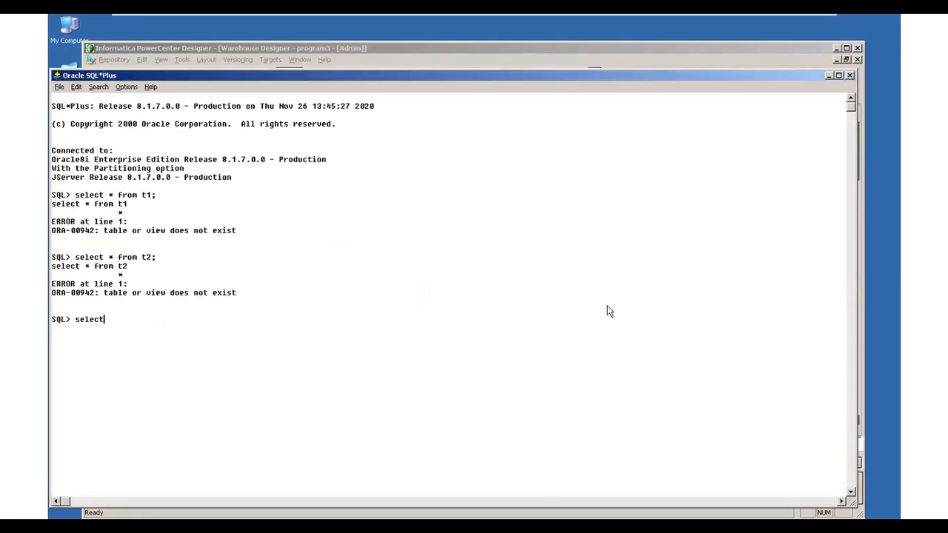
type(" * from t3;")
key("Return")
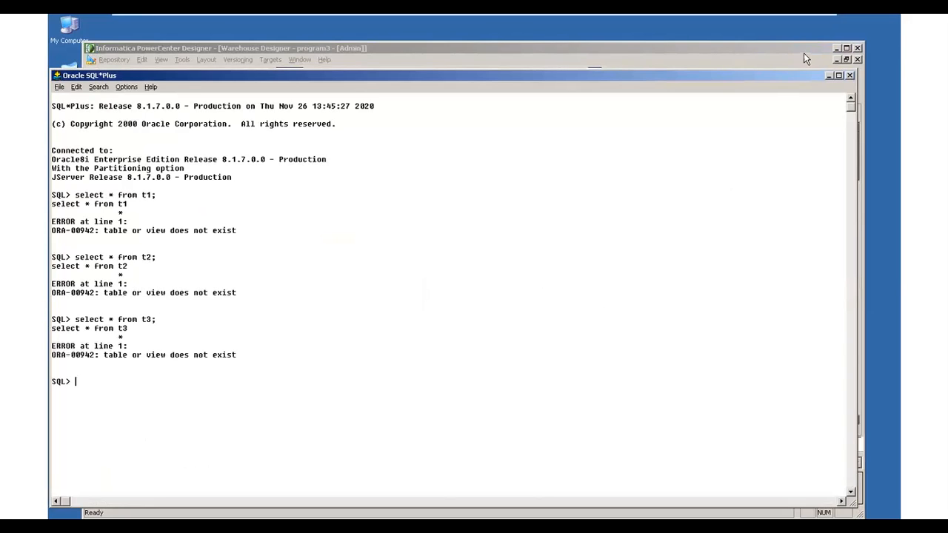
- Return to PowerCenter Designer and generate and execute the SQL for all tables with only the Create table and Primary key options
left_click(829, 77)
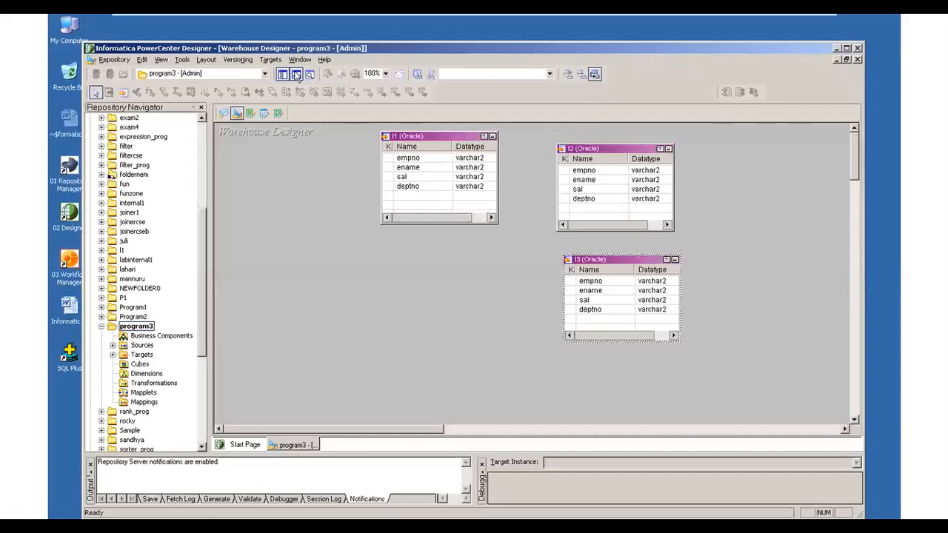
left_click(269, 60)
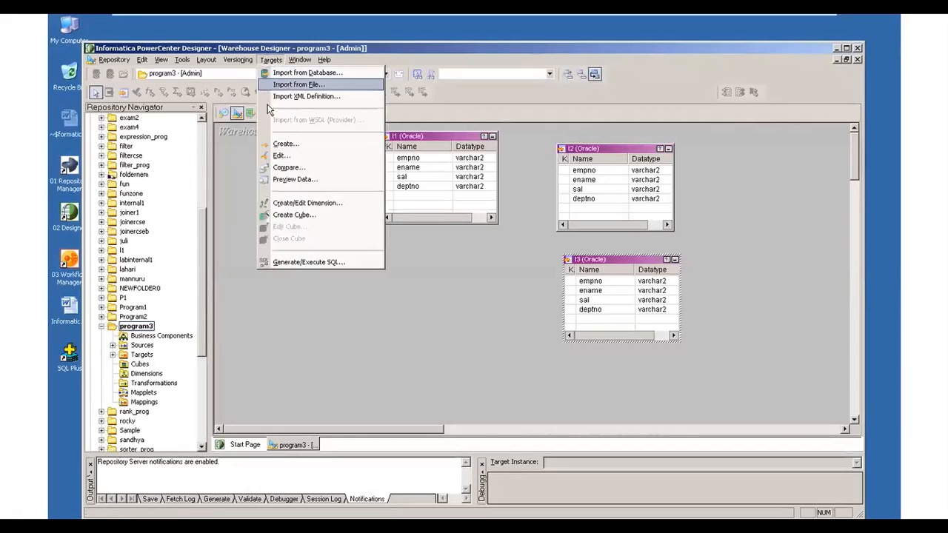
left_click(297, 262)
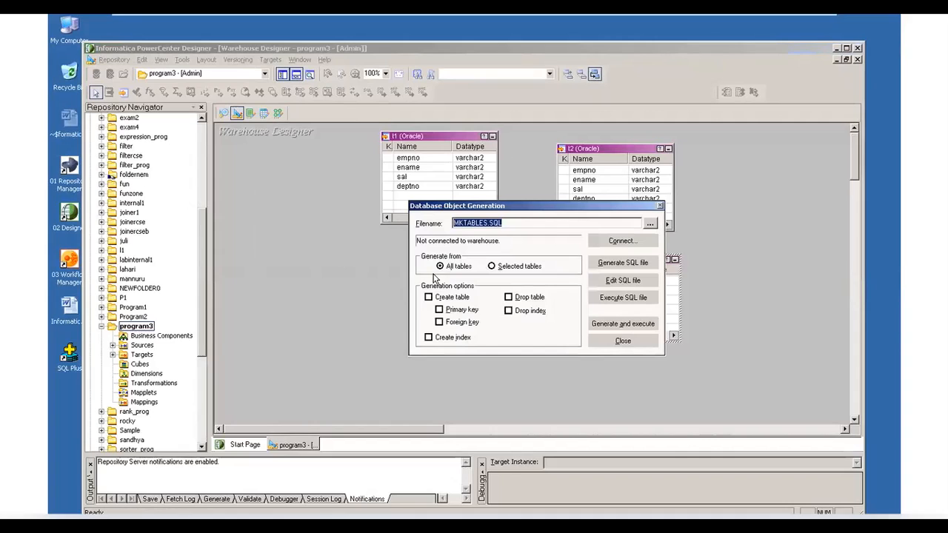
left_click(429, 298)
left_click_drag(442, 323, 608, 318)
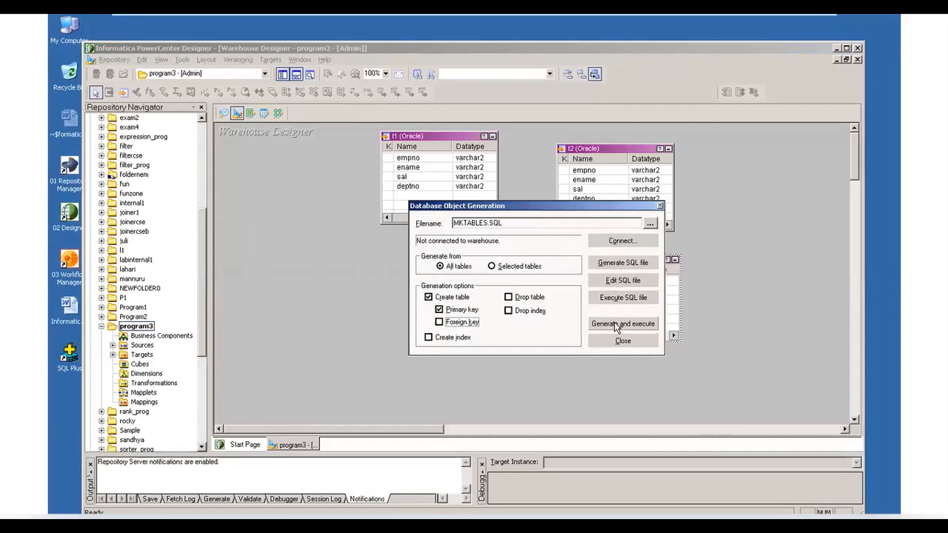
left_click(615, 324)
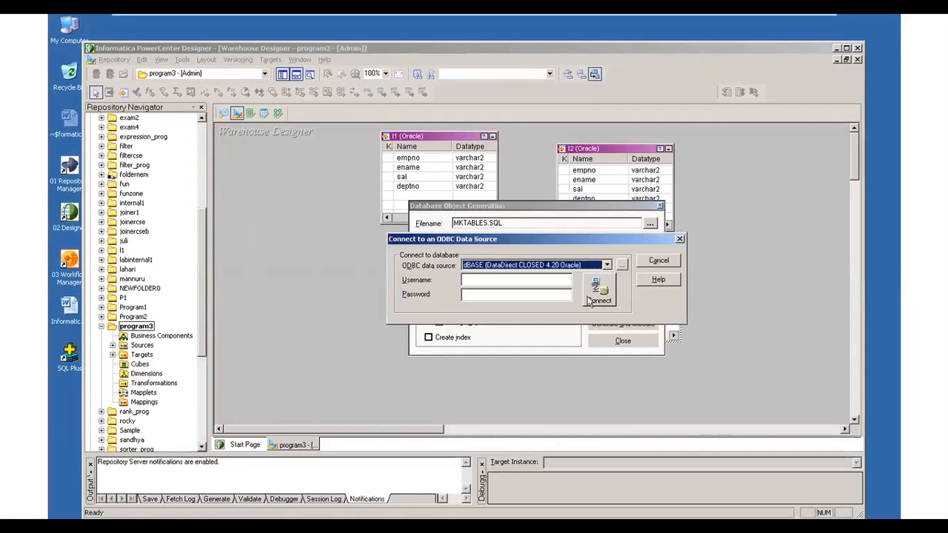
- Connect to the RAMA ODBC data source with the user name and password to create the tables, then close the generation dialog
left_click(606, 265)
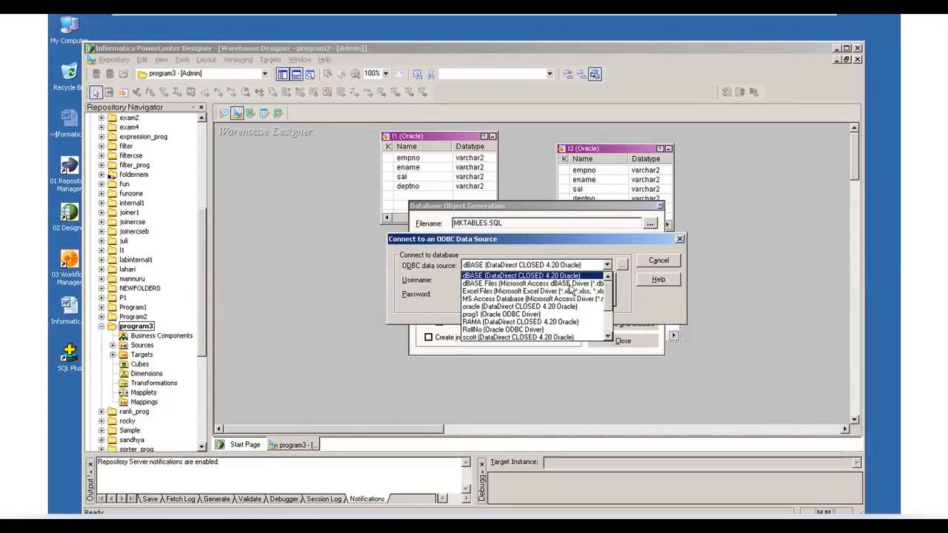
left_click(555, 322)
left_click(523, 281)
type("scott")
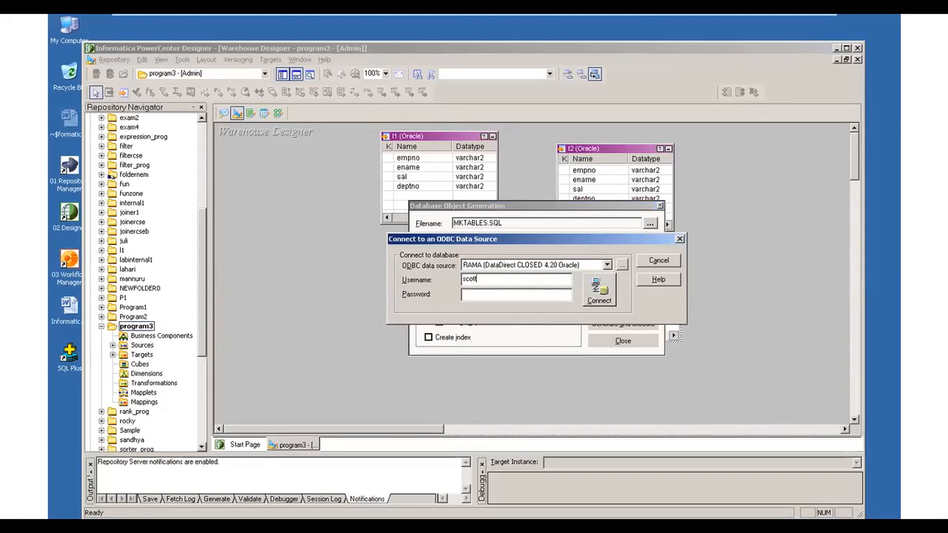
left_click(499, 298)
type("tiger")
left_click(599, 290)
left_click(597, 287)
left_click(511, 299)
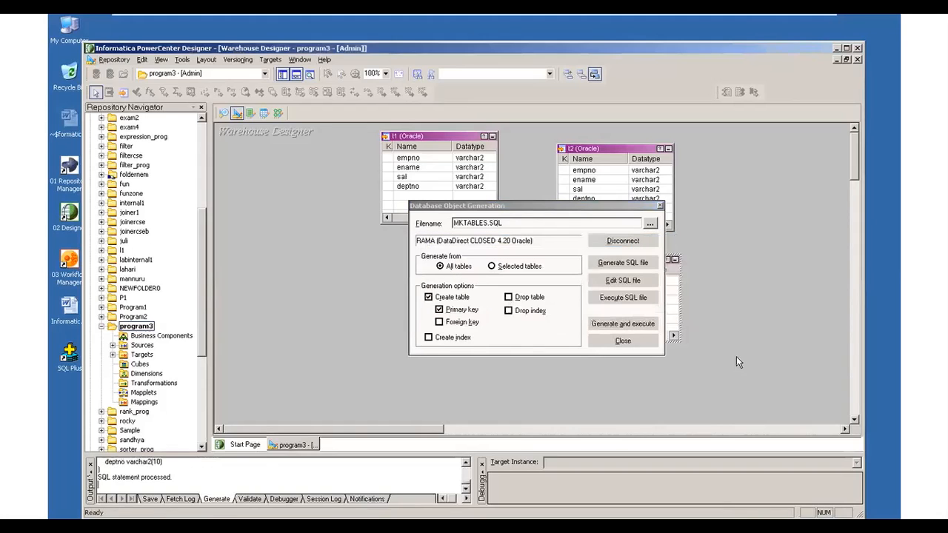
left_click(624, 341)
- Switch to SQL*Plus and query all rows from table t1
left_click(268, 525)
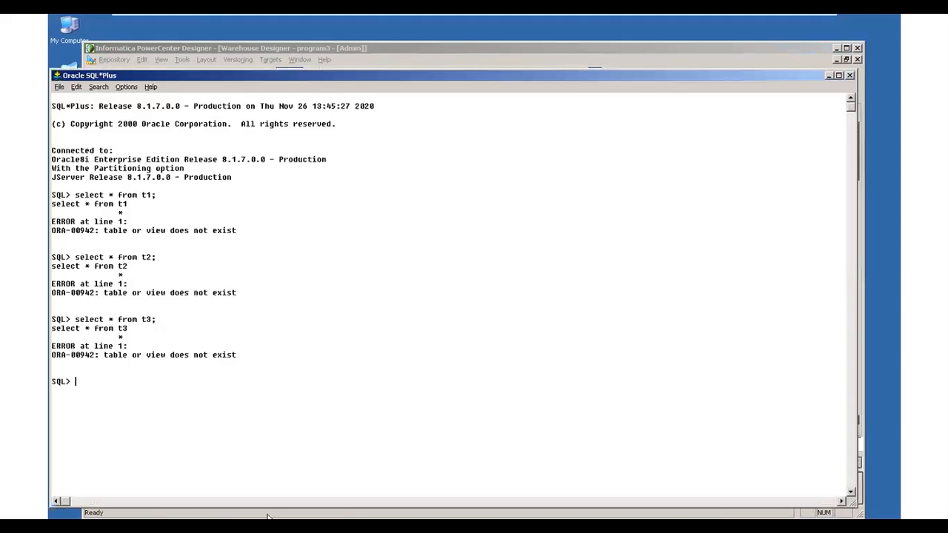
type("select * from t1;")
key("Return")
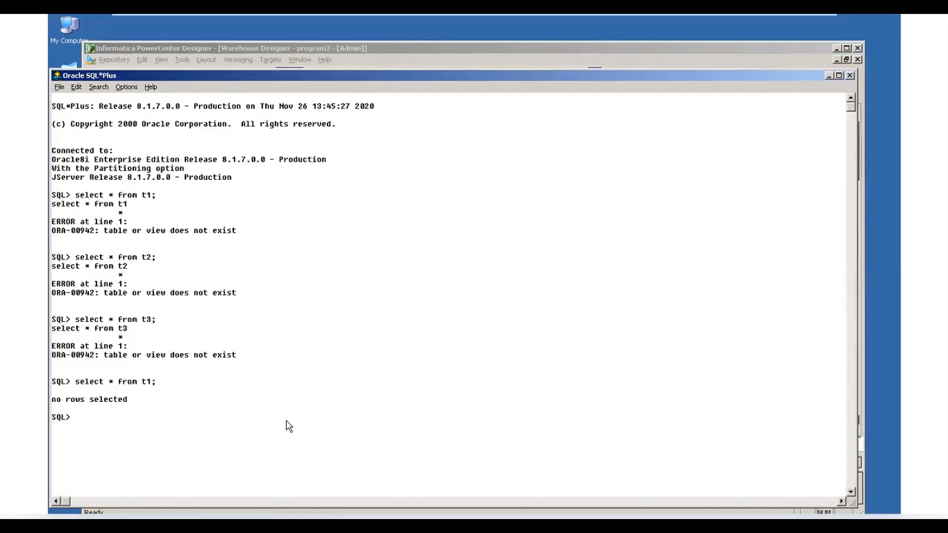
- Query all rows from table t2 and from table t3 to verify that both were created
type("sele")
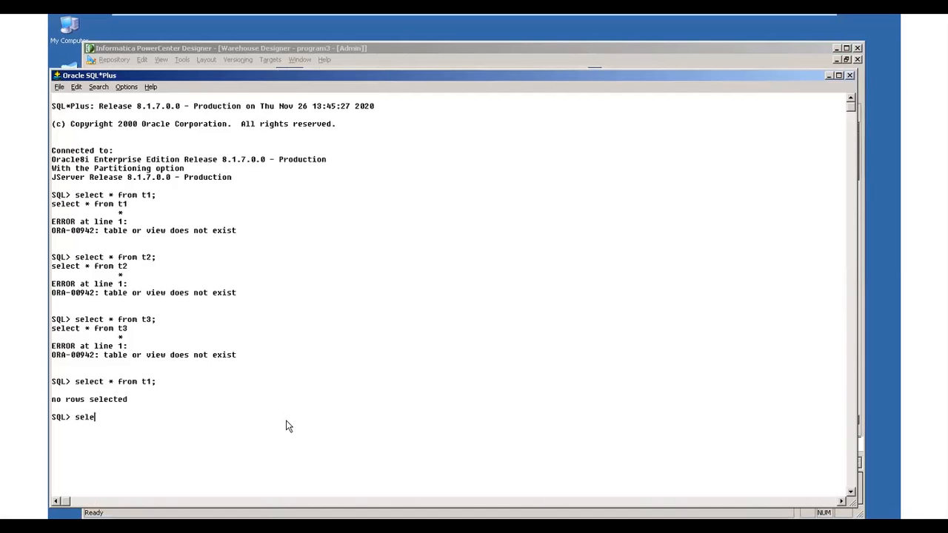
type("ct * from t2")
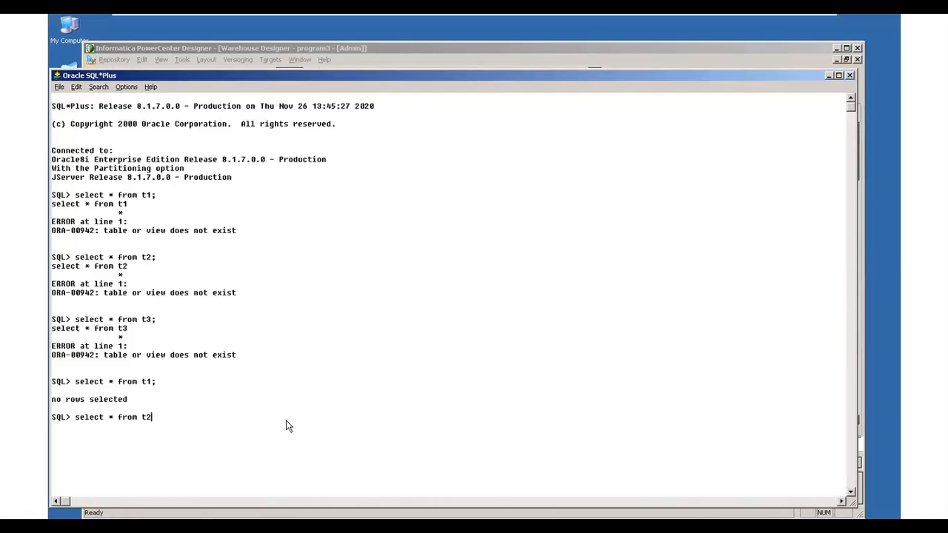
key("Return")
type(";")
key("Return")
type("select * fr")
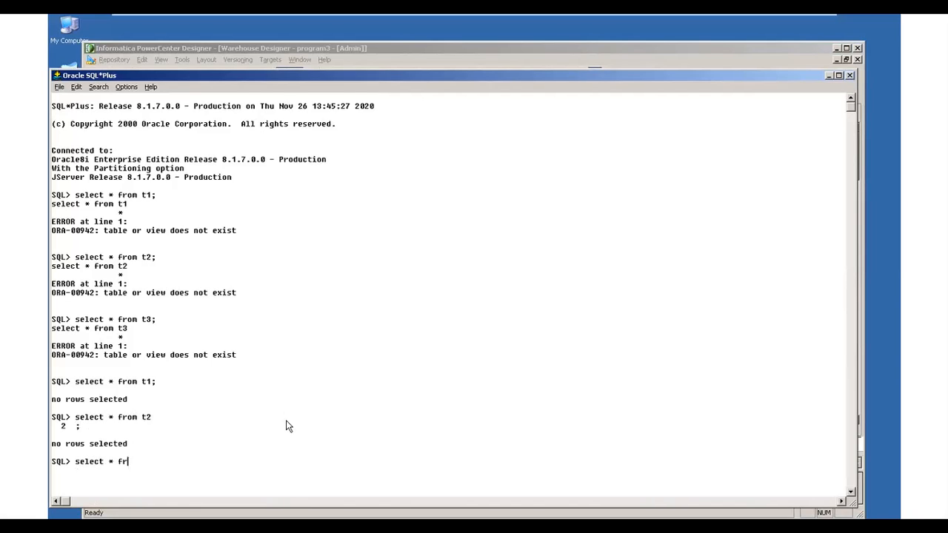
type("om t3;")
key("Return")
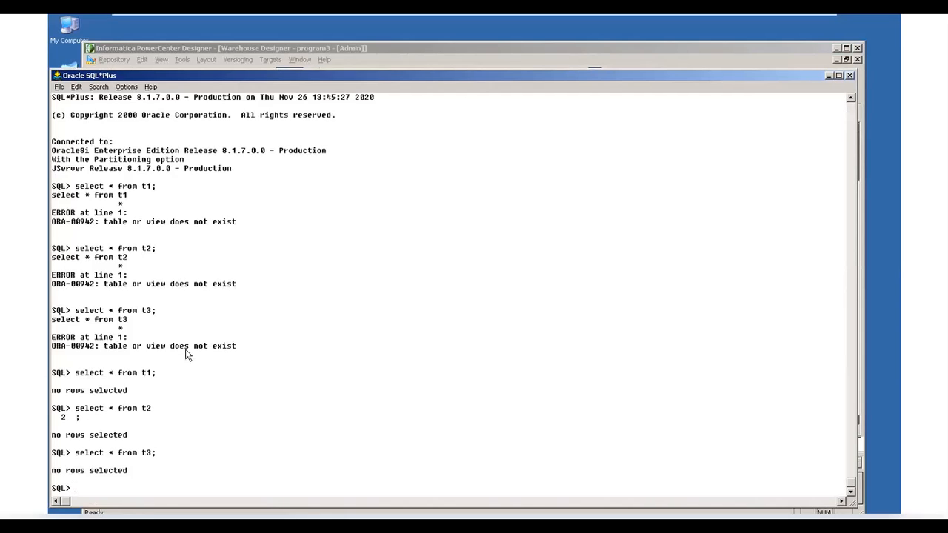
left_click_drag(245, 344, 48, 218)
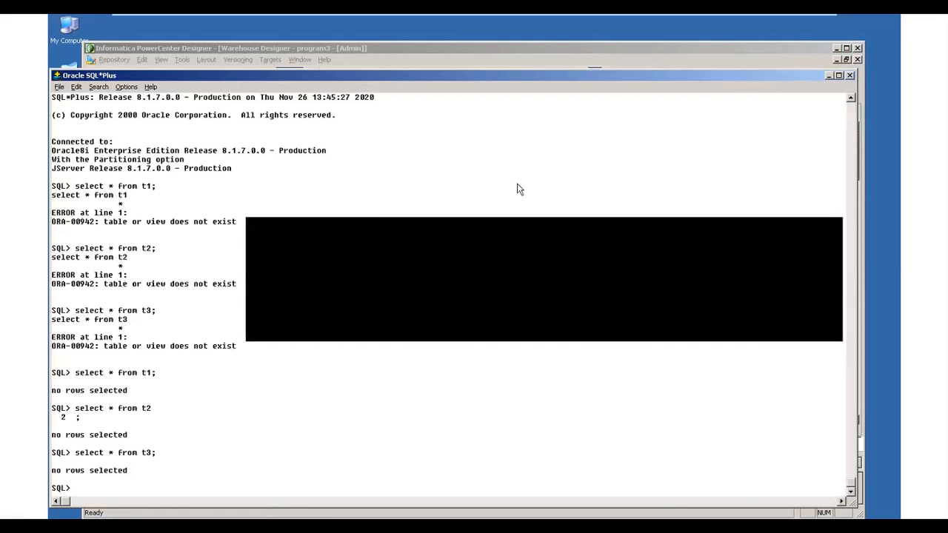
- Return to PowerCenter Designer, open the Mapping Designer and expand the program3 sources down to the EMP table under RAMA
left_click(829, 76)
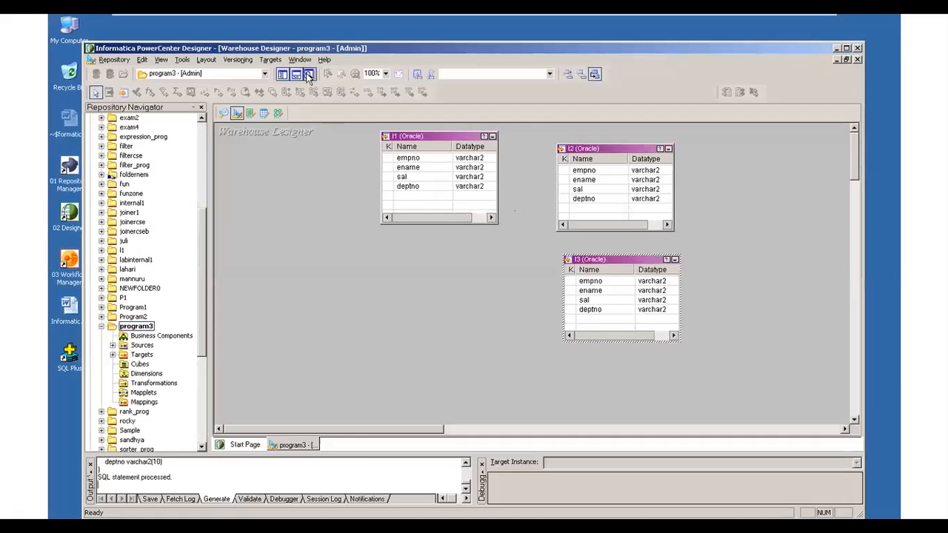
left_click(183, 60)
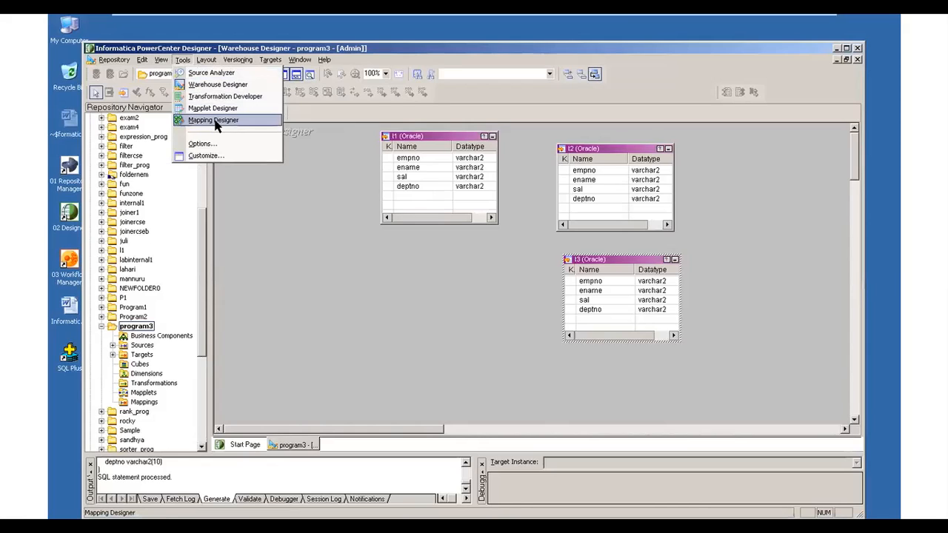
left_click(215, 121)
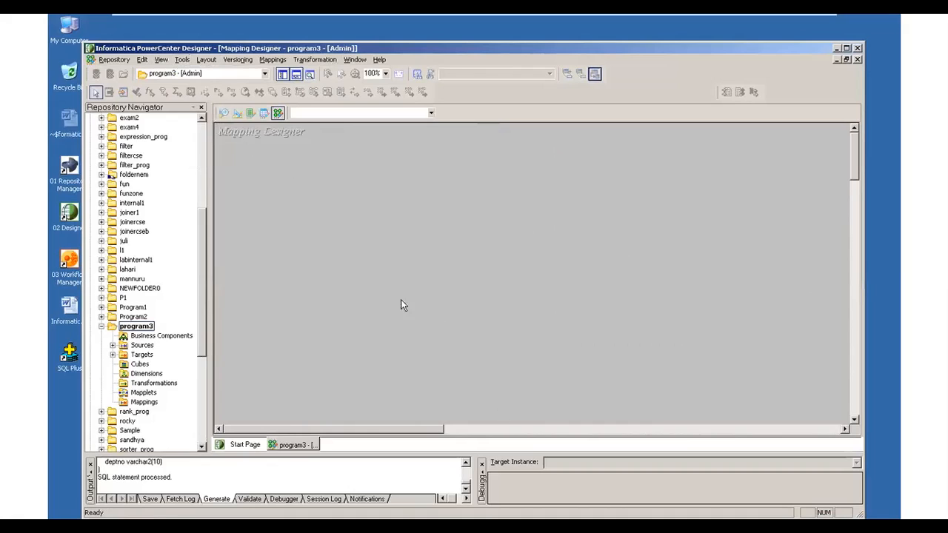
left_click(112, 345)
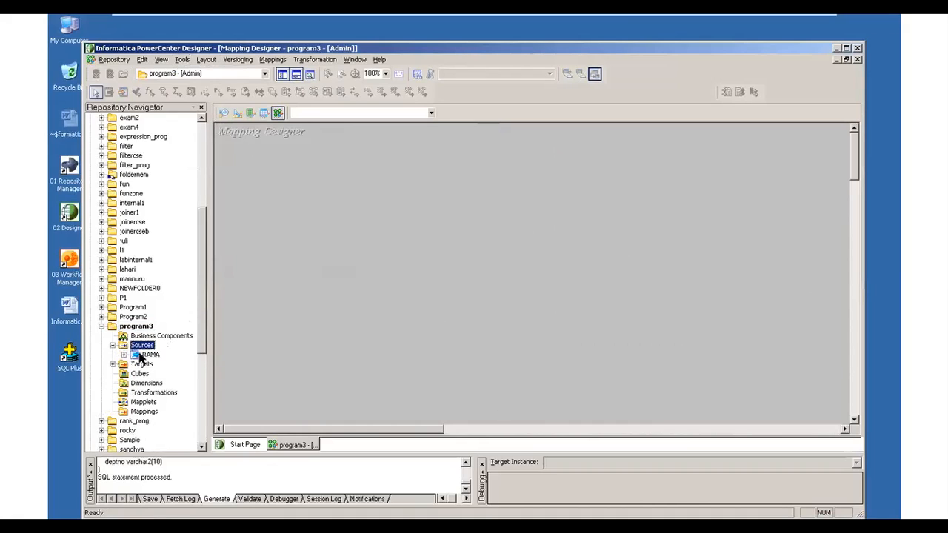
left_click(124, 355)
- Place the EMP source in the Mapping Designer workspace and name the new mapping map_p3
left_click_drag(154, 364, 270, 155)
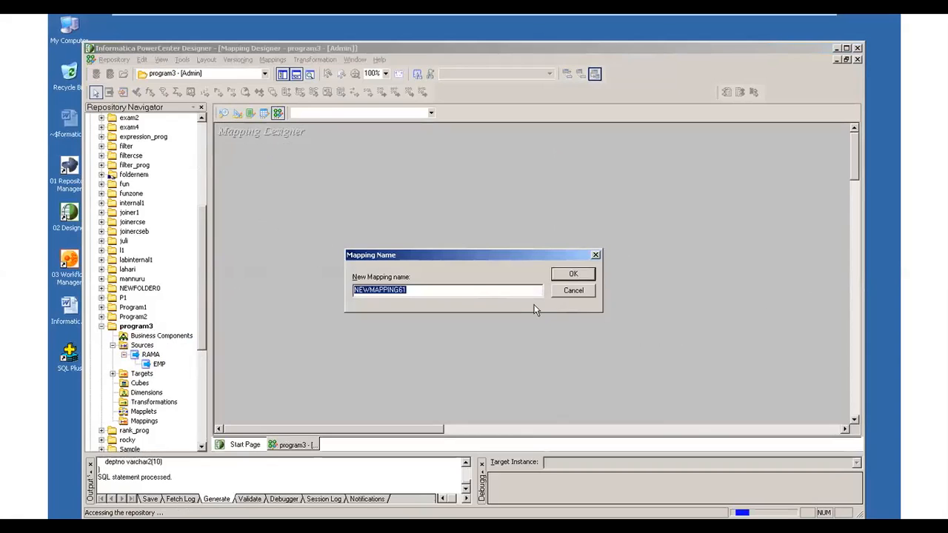
type("map_p3")
left_click(570, 272)
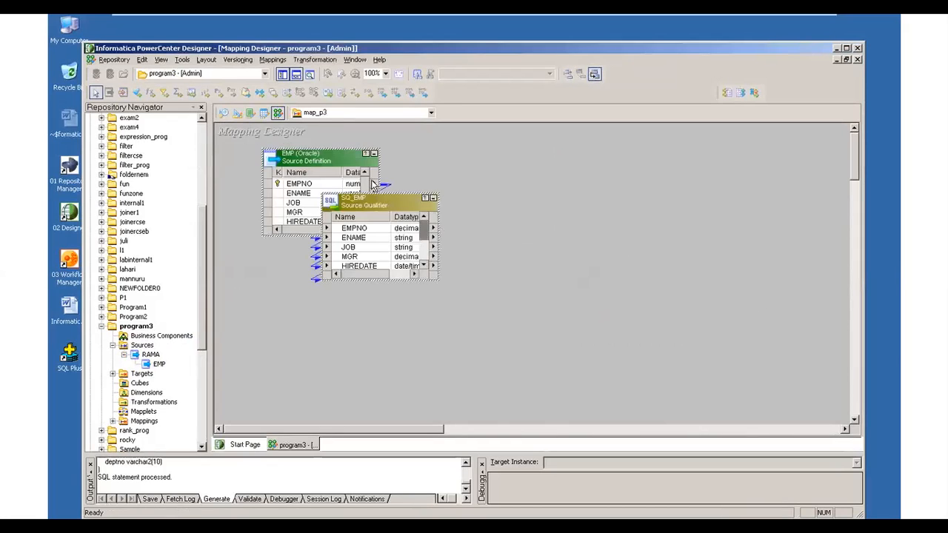
- Collapse the EMP source to an icon at the workspace edge and enlarge SQ_EMP until all its ports show
left_click(374, 154)
left_click_drag(281, 162, 238, 189)
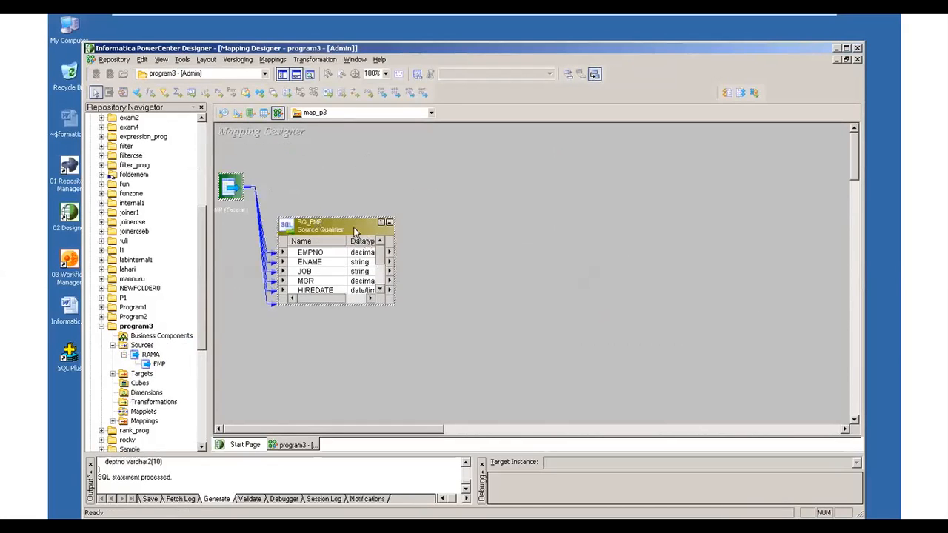
left_click_drag(395, 304, 398, 383)
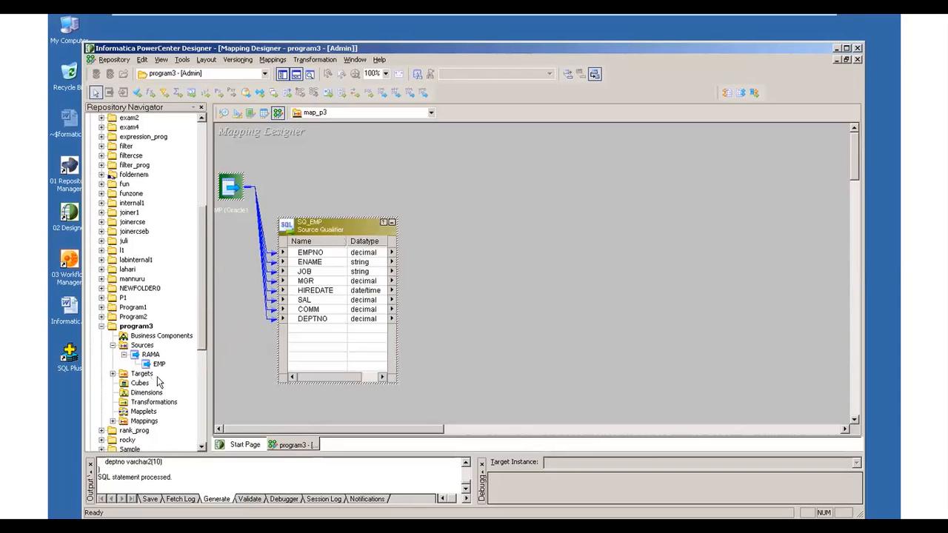
- Add the t1, t2 and t3 target definitions to map_p3, spaced apart beyond the source qualifier
double_click(123, 374)
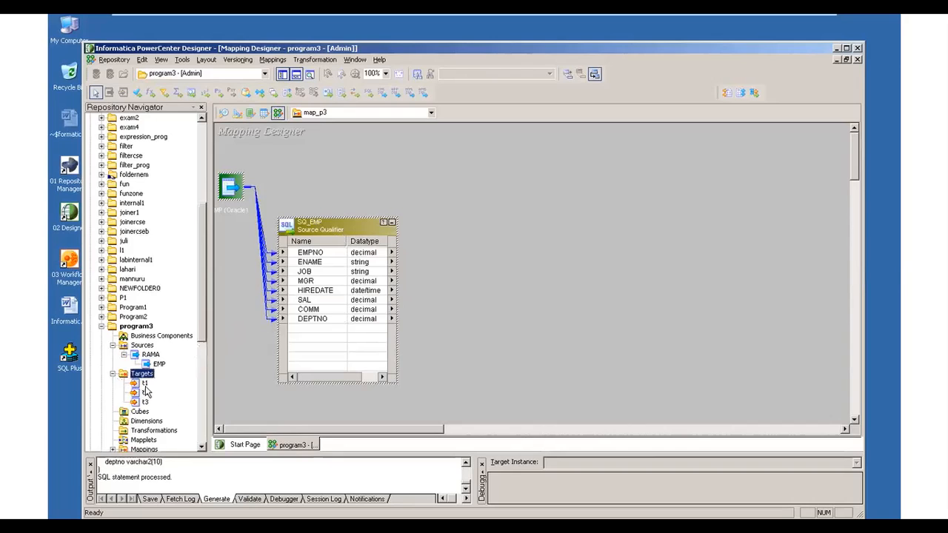
left_click_drag(141, 387, 624, 138)
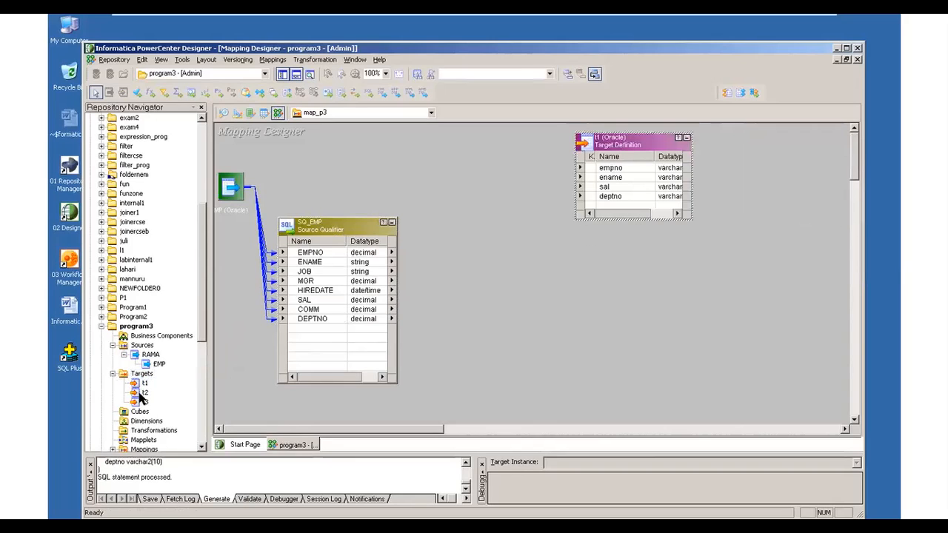
left_click_drag(142, 395, 760, 193)
left_click_drag(144, 405, 682, 324)
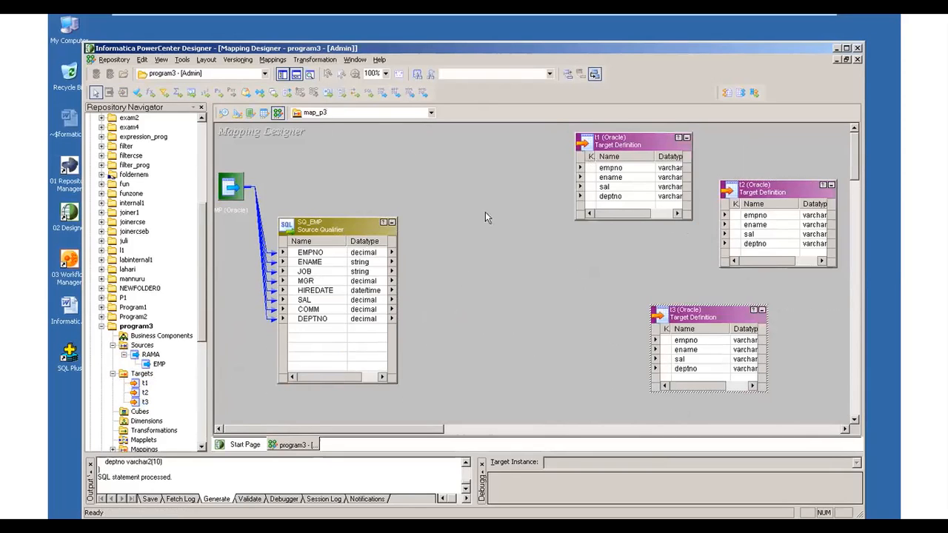
- Create a Router transformation named p3_router in the map_p3 mapping
left_click(313, 61)
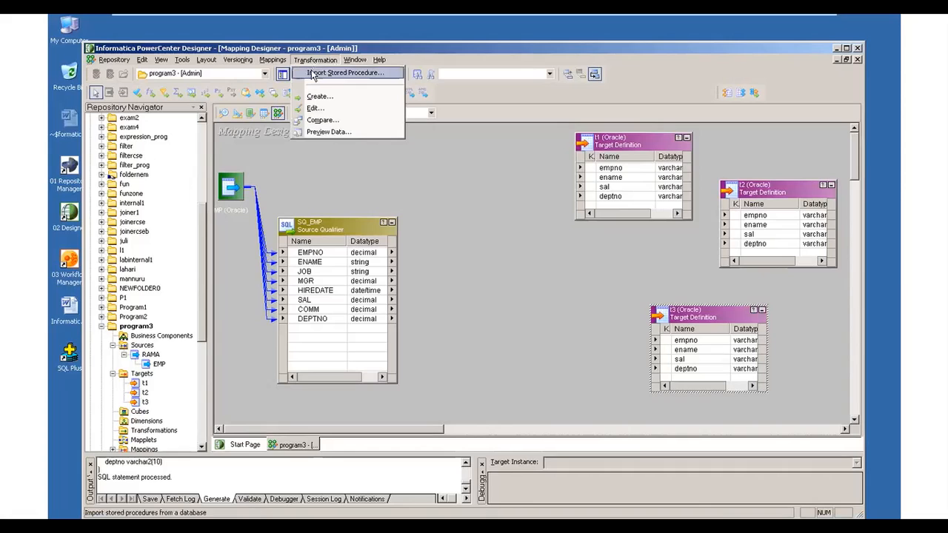
left_click(318, 97)
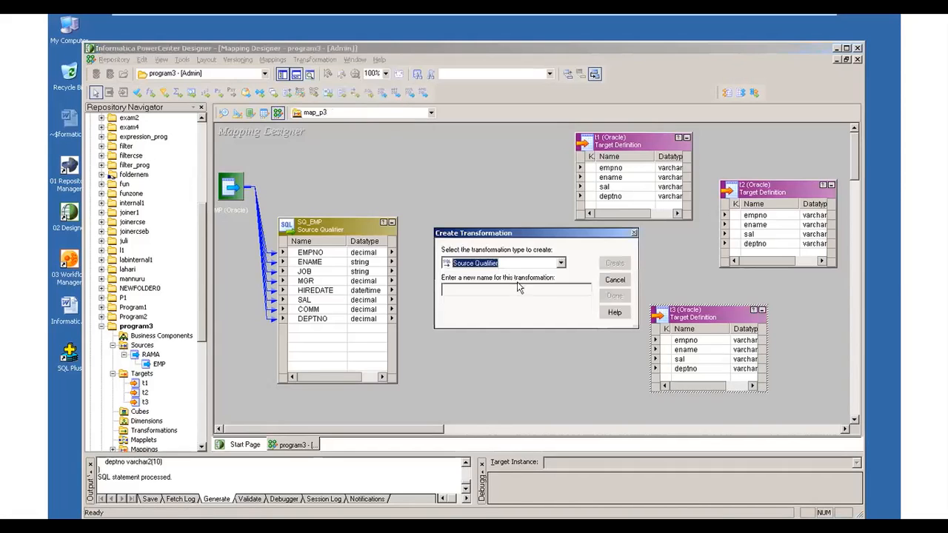
left_click(561, 263)
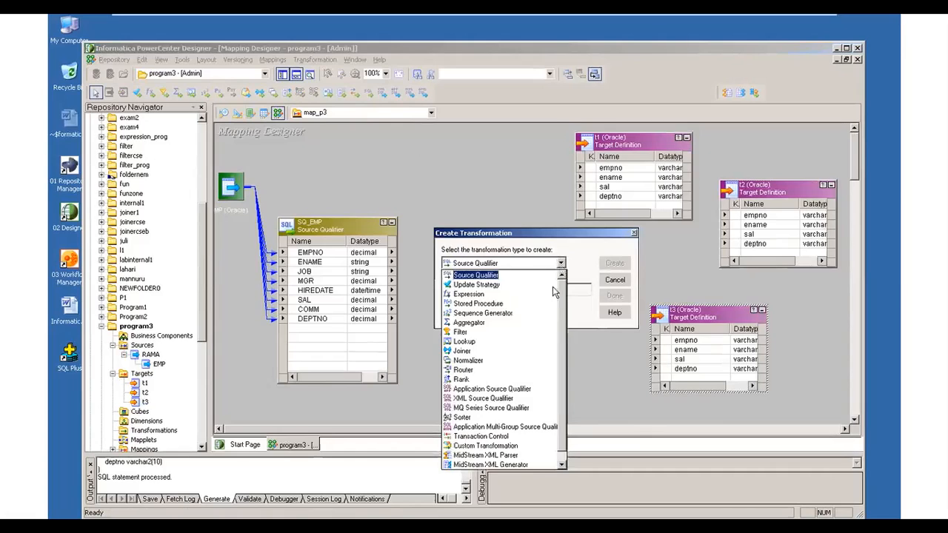
left_click(527, 375)
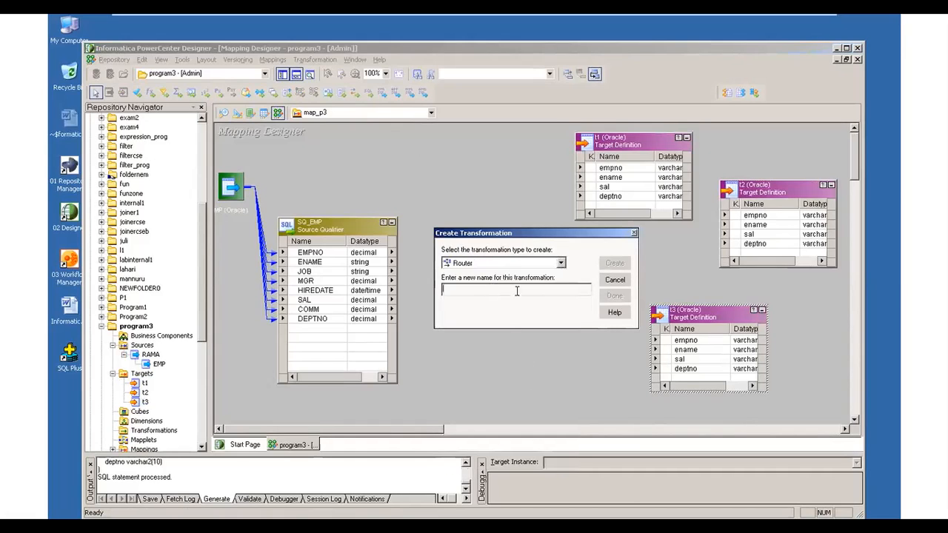
type("router")
left_click(614, 263)
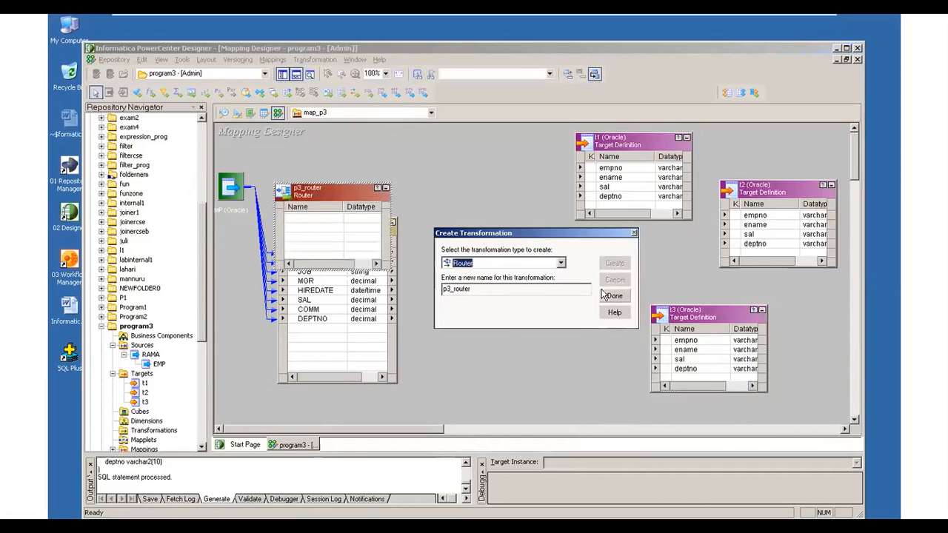
left_click(613, 296)
- Place p3_router between the source qualifier and the targets, shifting SQ_EMP and the EMP source icon towards the workspace edge
left_click_drag(346, 200, 519, 237)
left_click_drag(345, 226, 313, 205)
left_click_drag(235, 181, 232, 164)
left_click_drag(308, 206, 310, 191)
left_click_drag(497, 224, 470, 189)
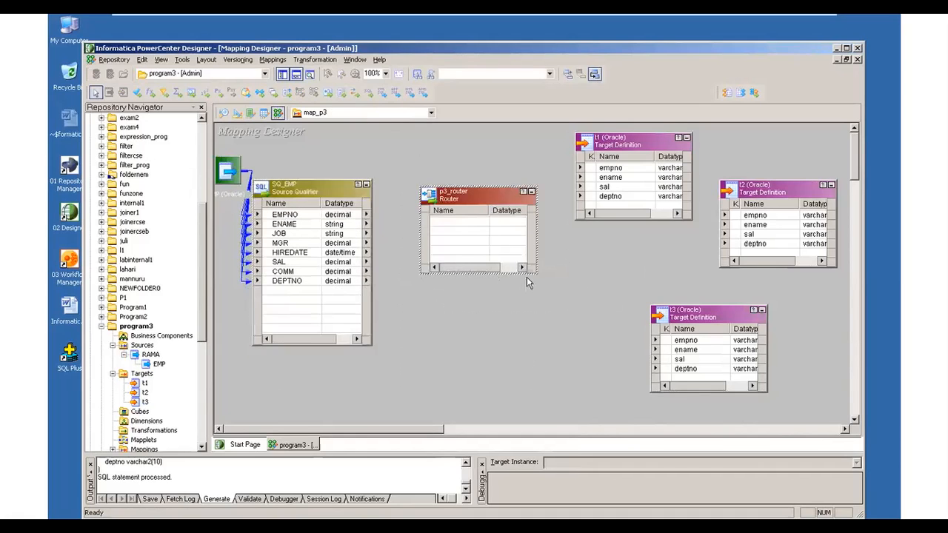
- Move p3_router up level with the t1 target and stretch it down nearly the full height of the workspace
left_click_drag(531, 274, 537, 398)
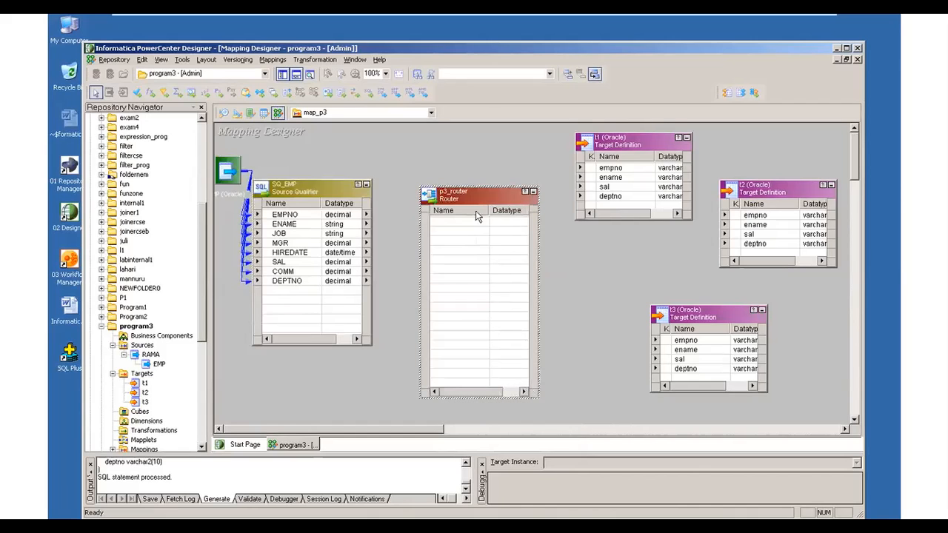
left_click_drag(477, 191, 479, 128)
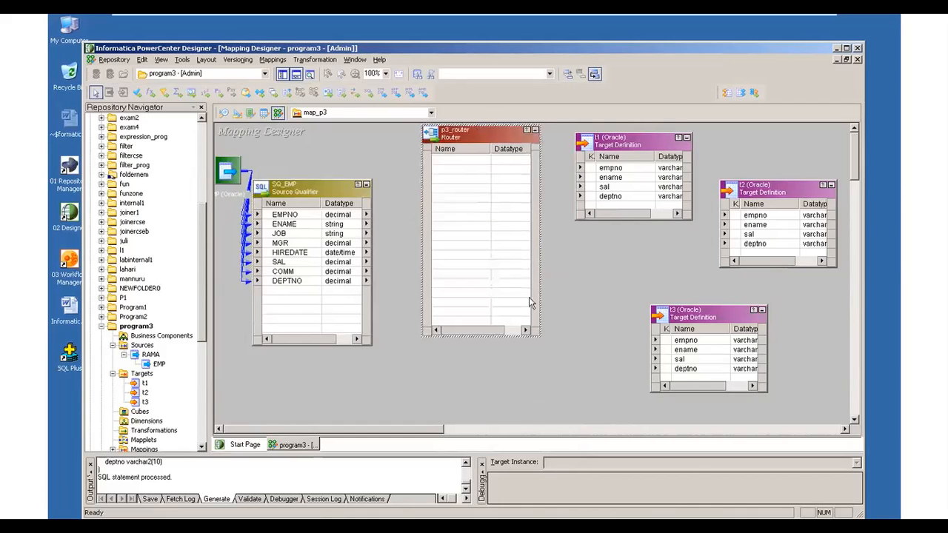
left_click_drag(536, 340, 545, 421)
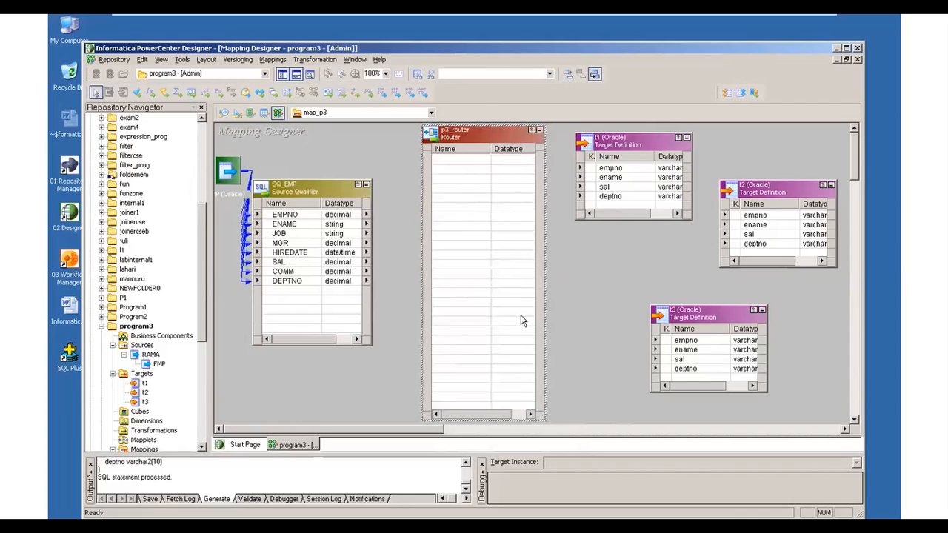
- Link all SQ_EMP ports, EMPNO through DEPTNO, into the p3_router transformation as its input ports
right_click(286, 215)
left_click(306, 220)
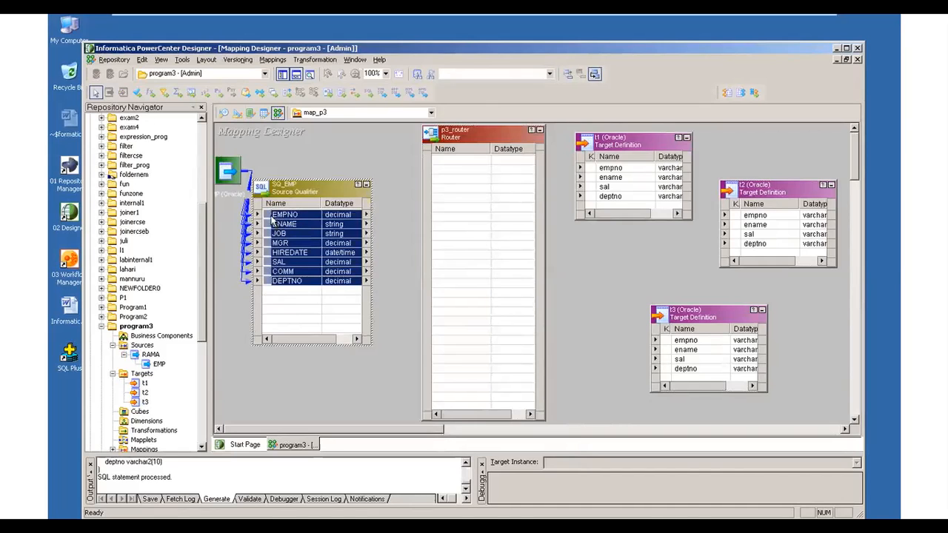
left_click_drag(268, 217, 453, 154)
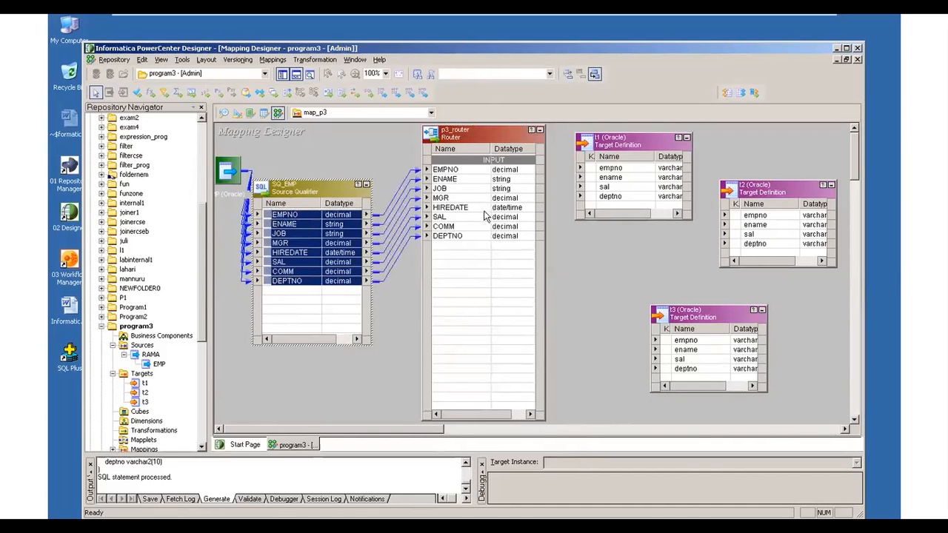
- Open p3_router for editing and add two router groups named deptno20 and deptno30
left_click(488, 129)
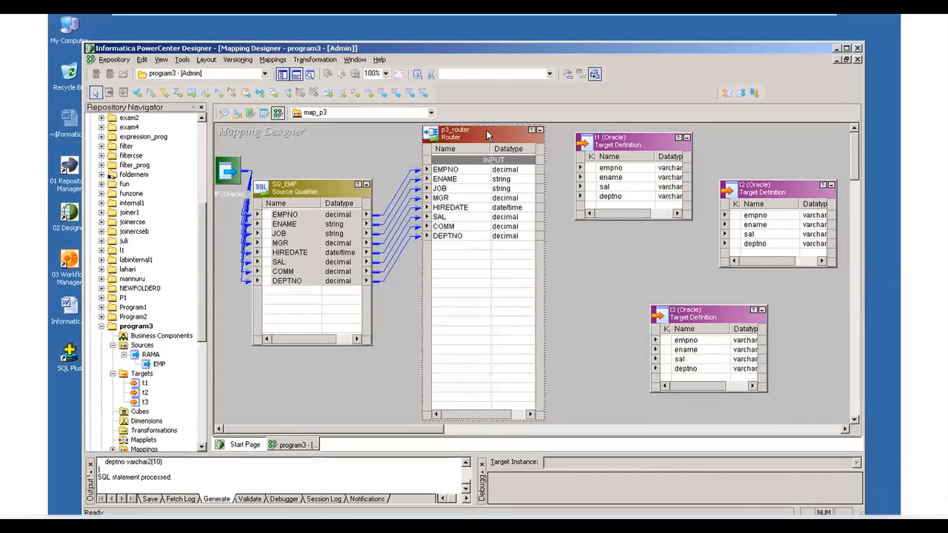
double_click(488, 135)
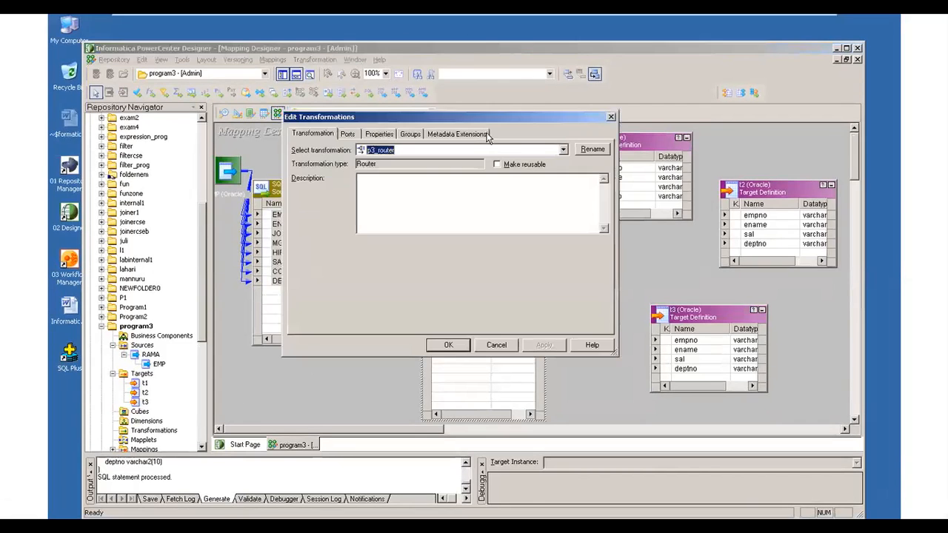
left_click(347, 134)
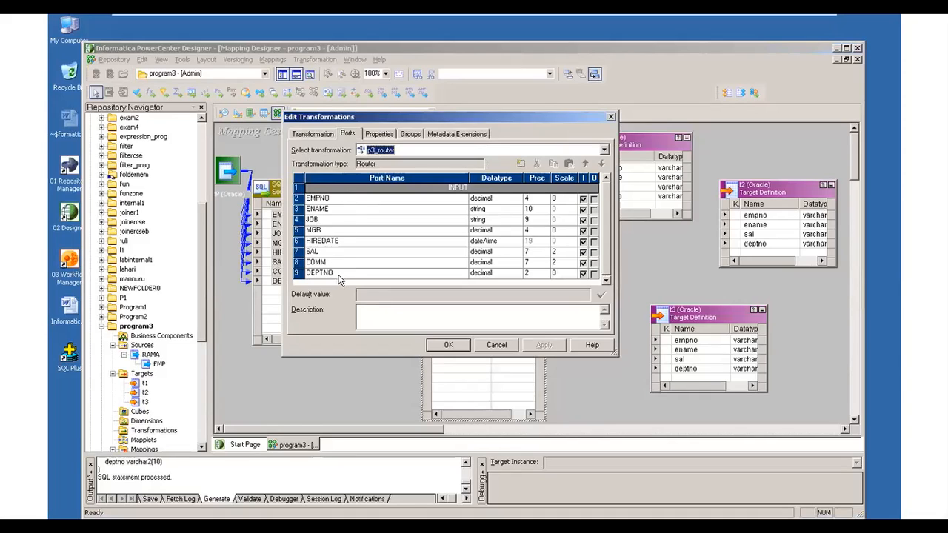
left_click(377, 135)
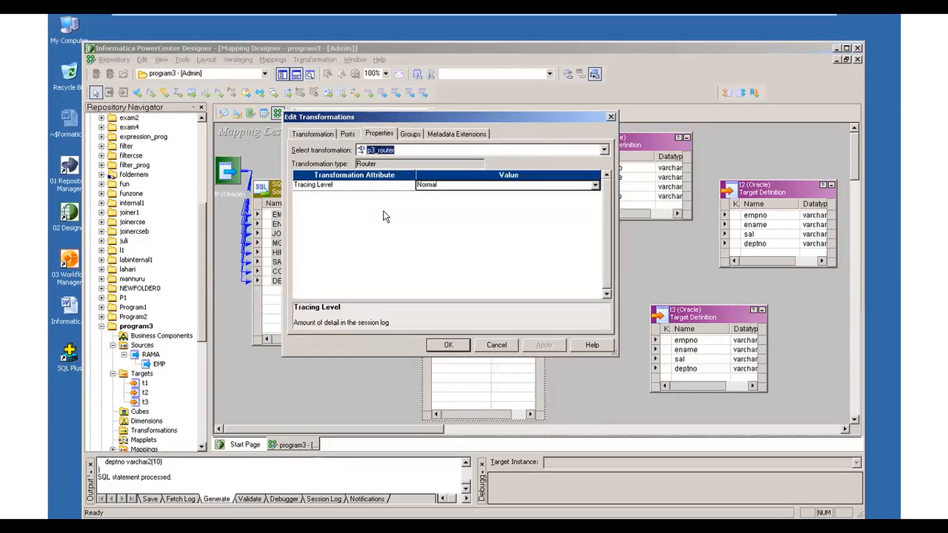
left_click(411, 134)
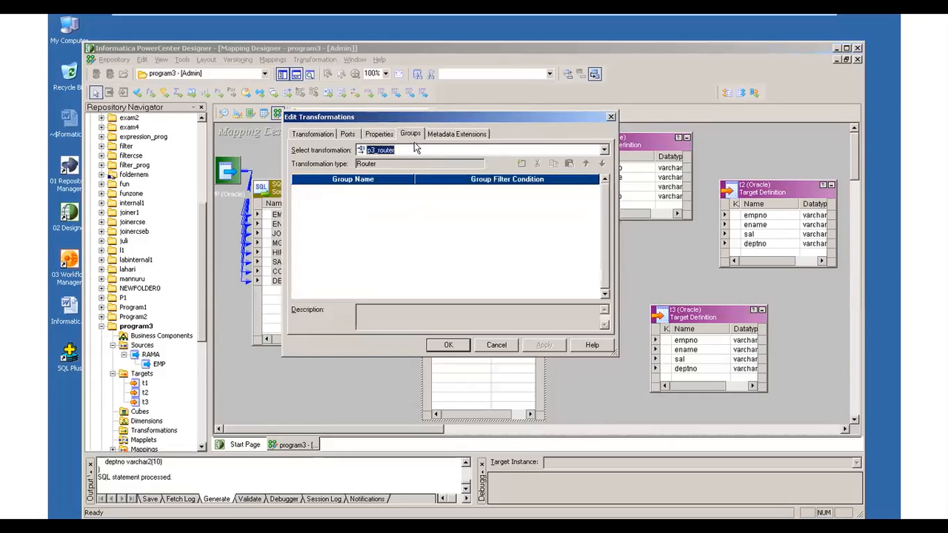
left_click(522, 163)
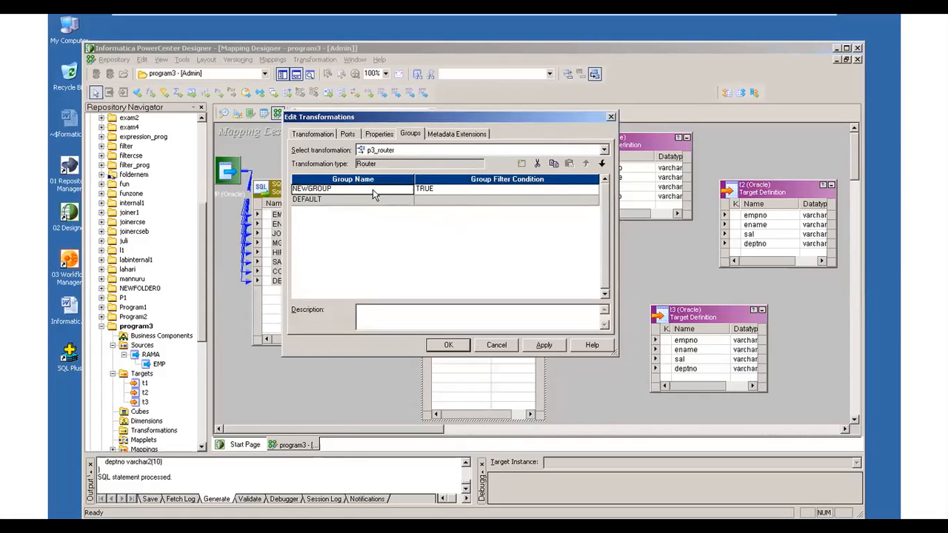
type("deptno20")
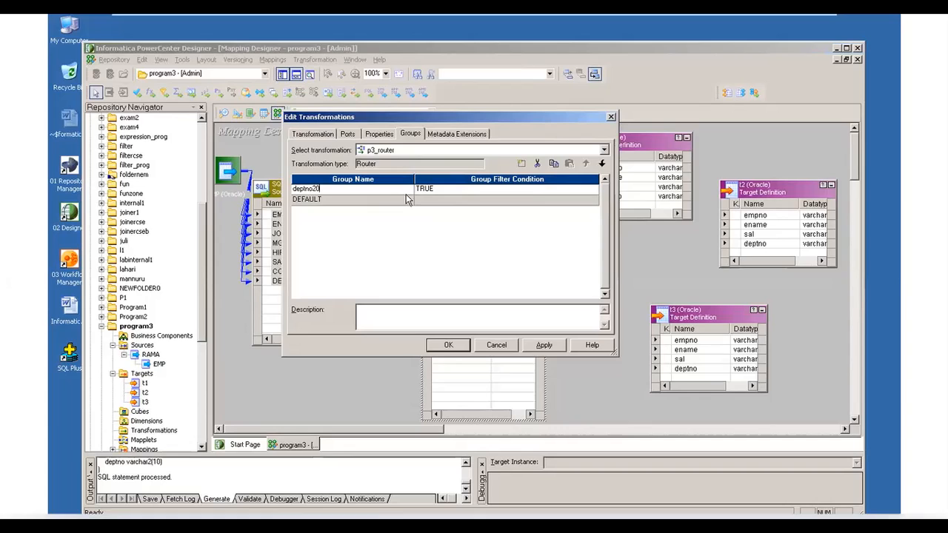
left_click(522, 163)
type("deptno30")
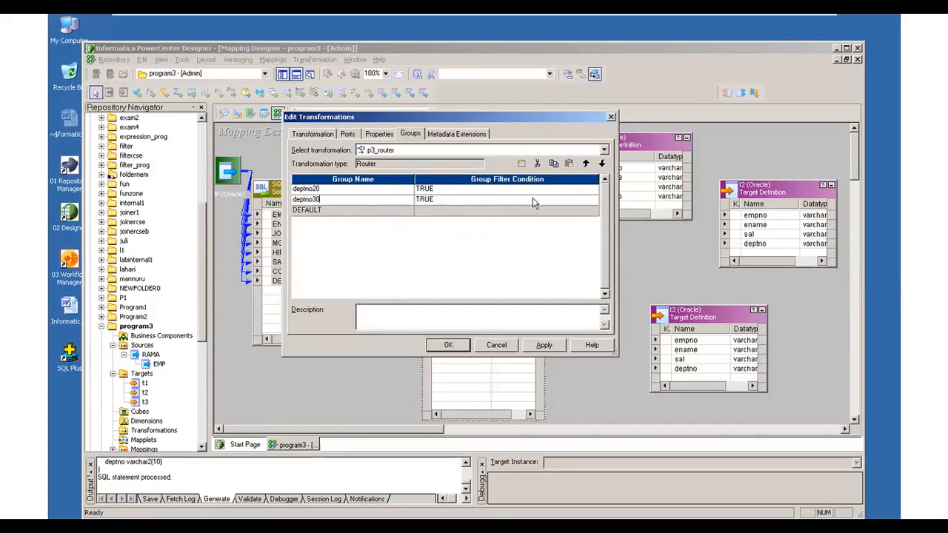
- Set the filter condition of the deptno20 group to EMPNO=20, validate the expression and accept it
left_click(564, 189)
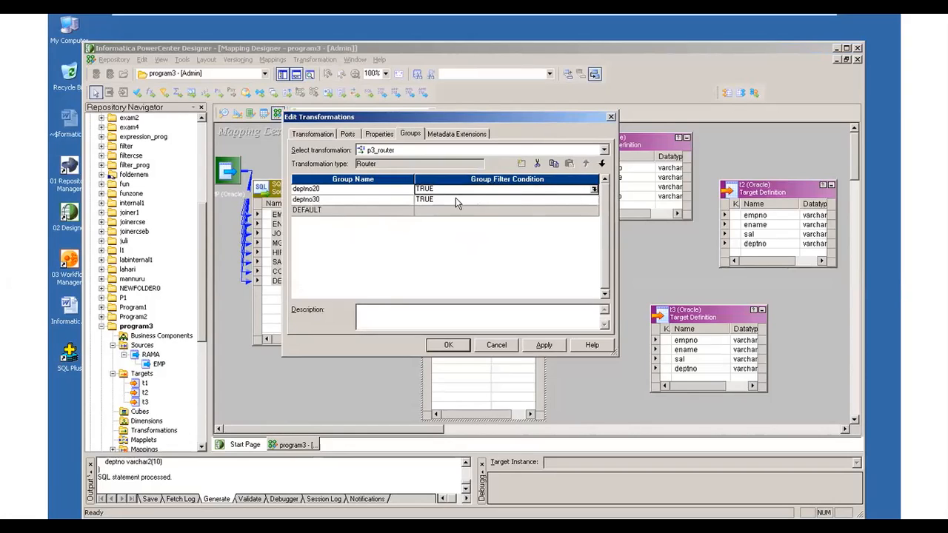
left_click(352, 193)
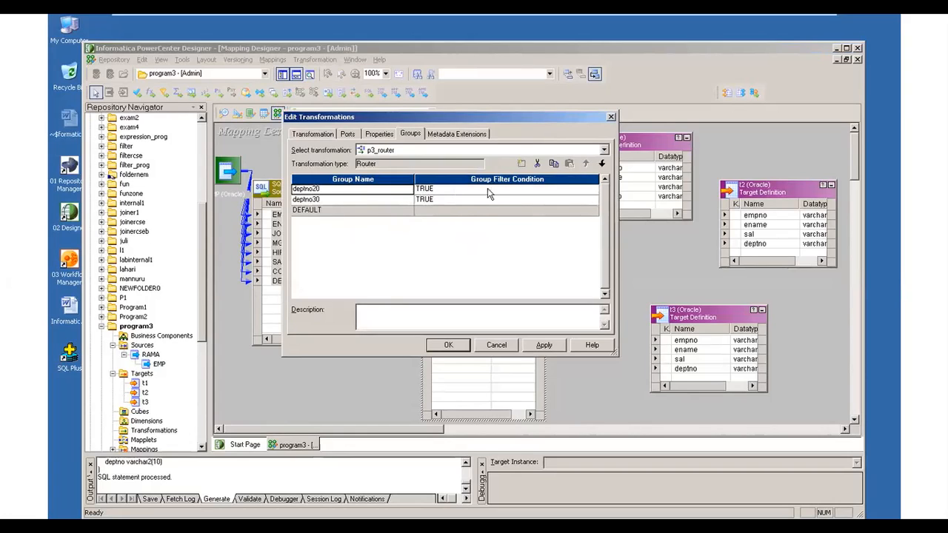
left_click(562, 190)
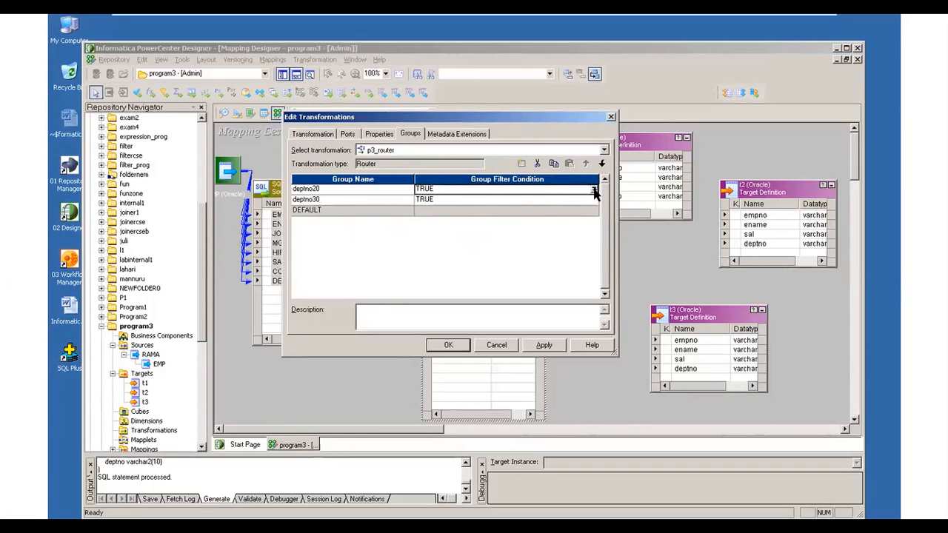
left_click(593, 190)
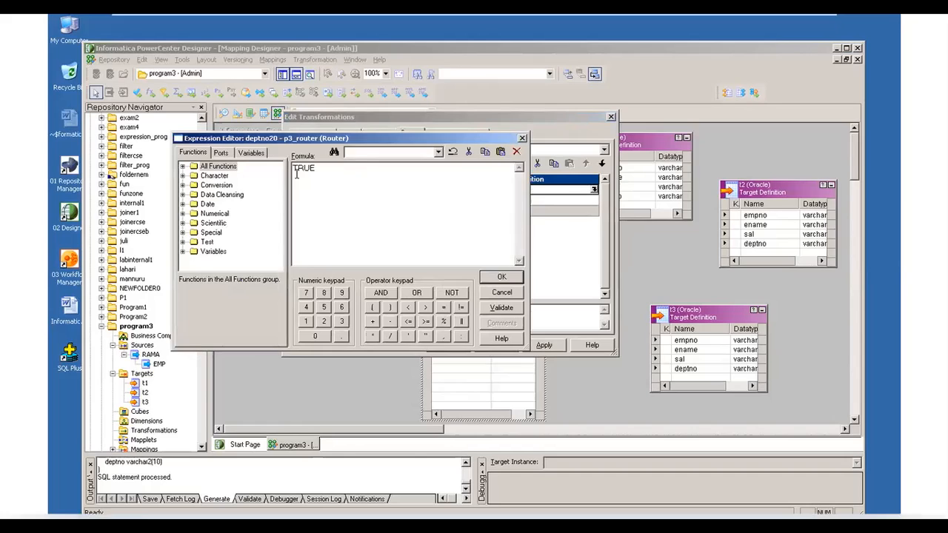
left_click(221, 153)
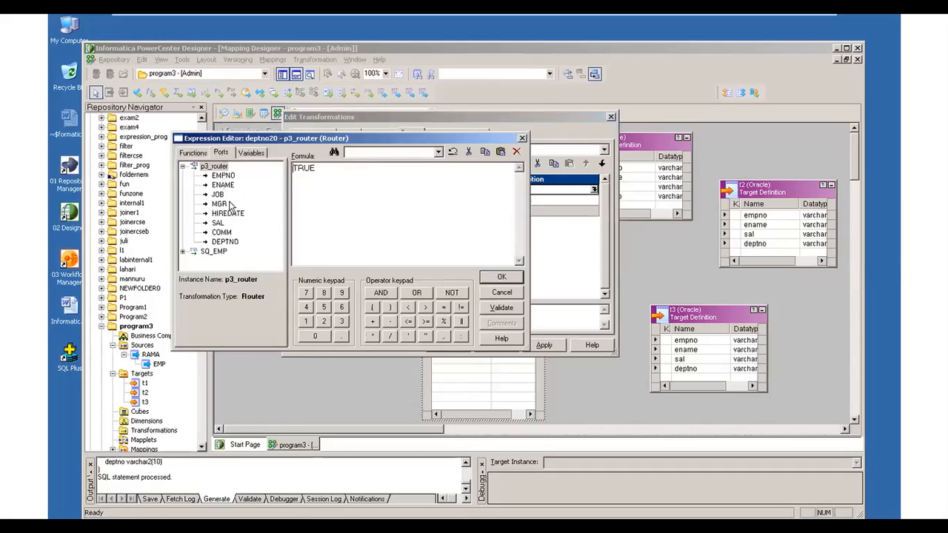
left_click_drag(319, 169, 287, 169)
key("Delete")
left_click(223, 176)
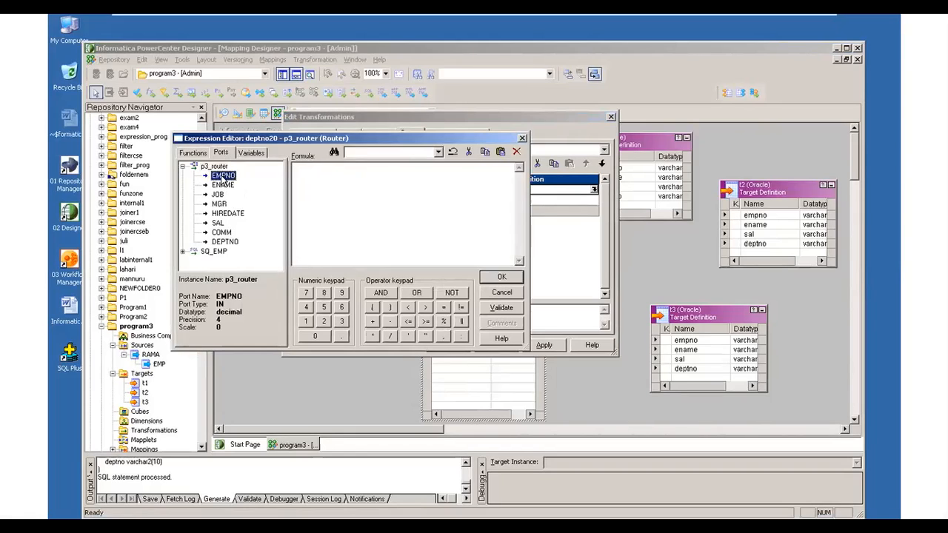
double_click(223, 177)
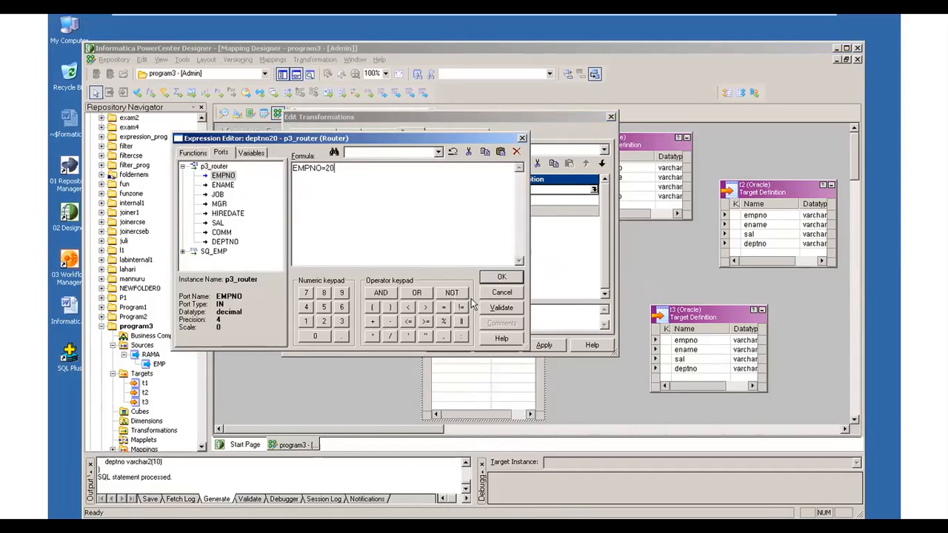
left_click(491, 309)
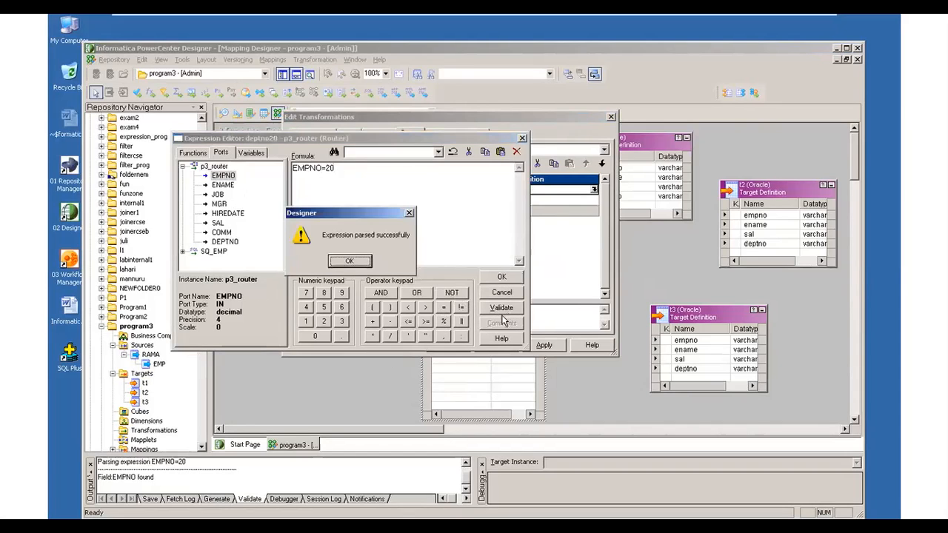
left_click(351, 263)
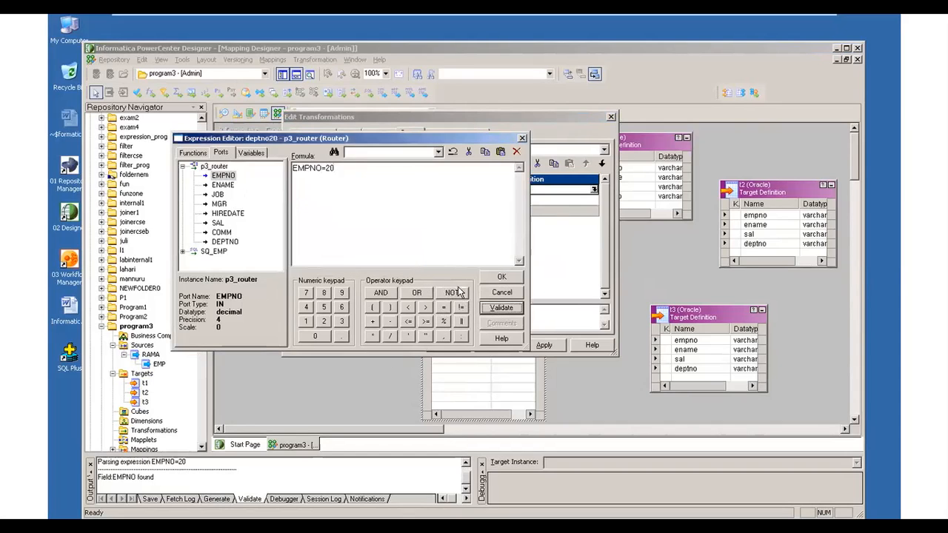
left_click(501, 278)
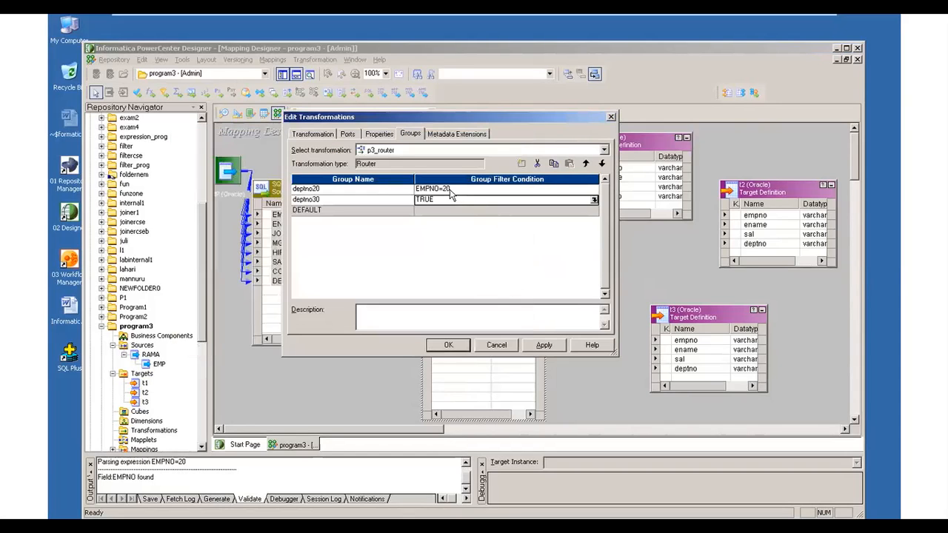
left_click(593, 201)
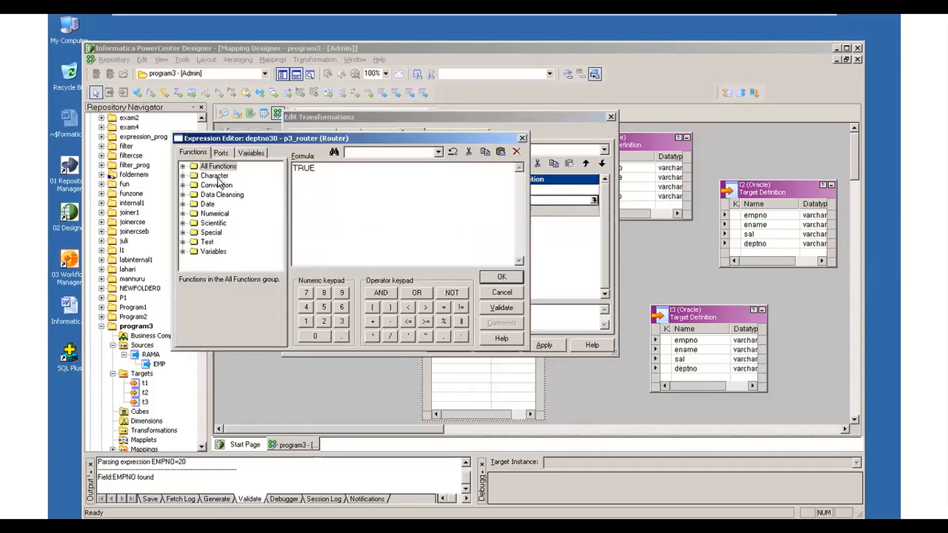
left_click(222, 153)
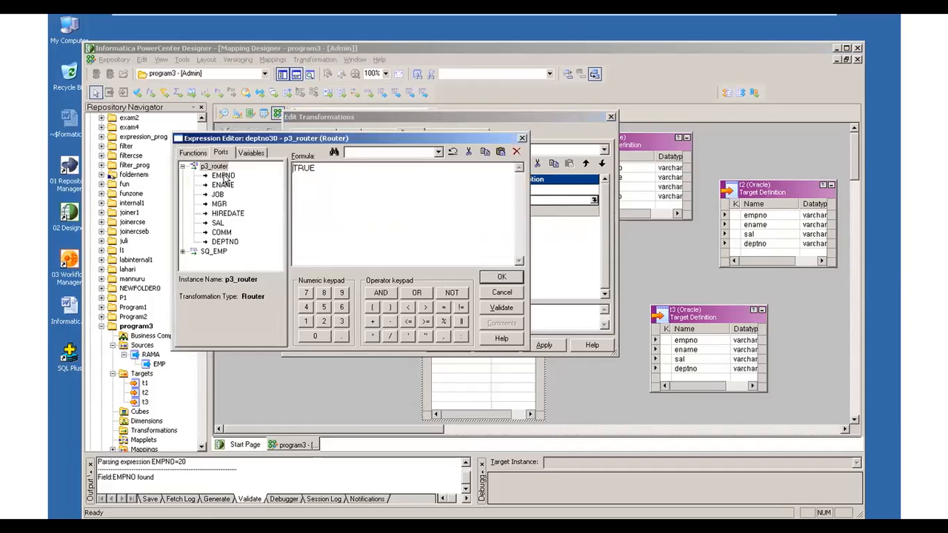
left_click(523, 138)
- Replace the deptno20 group's filter condition with DEPTNO=20 using the DEPTNO port, validate the expression and accept it
left_click(586, 190)
left_click(594, 190)
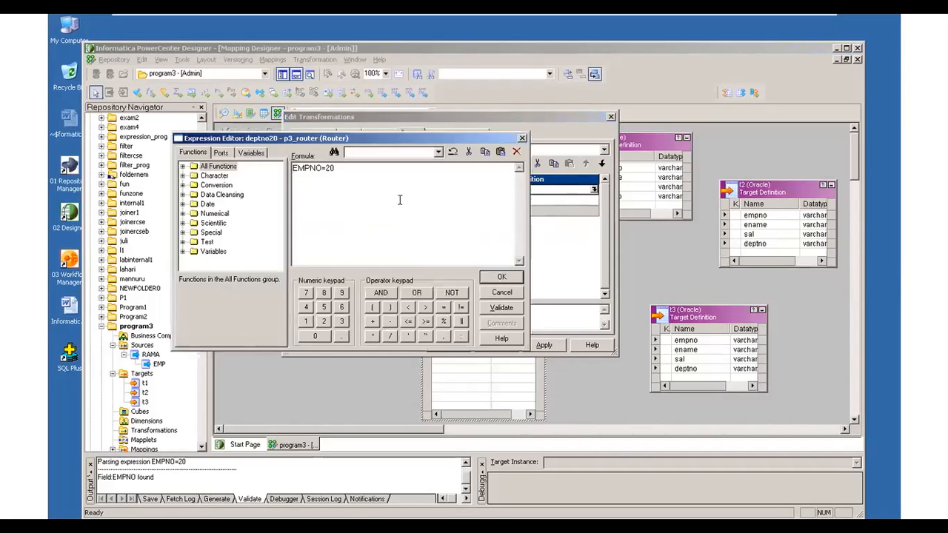
left_click_drag(353, 174, 291, 172)
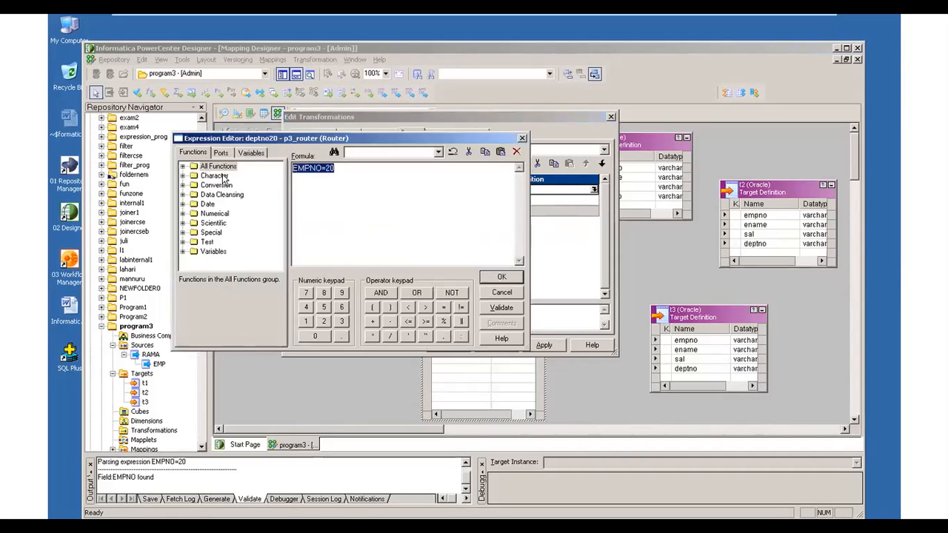
key("Delete")
left_click(221, 153)
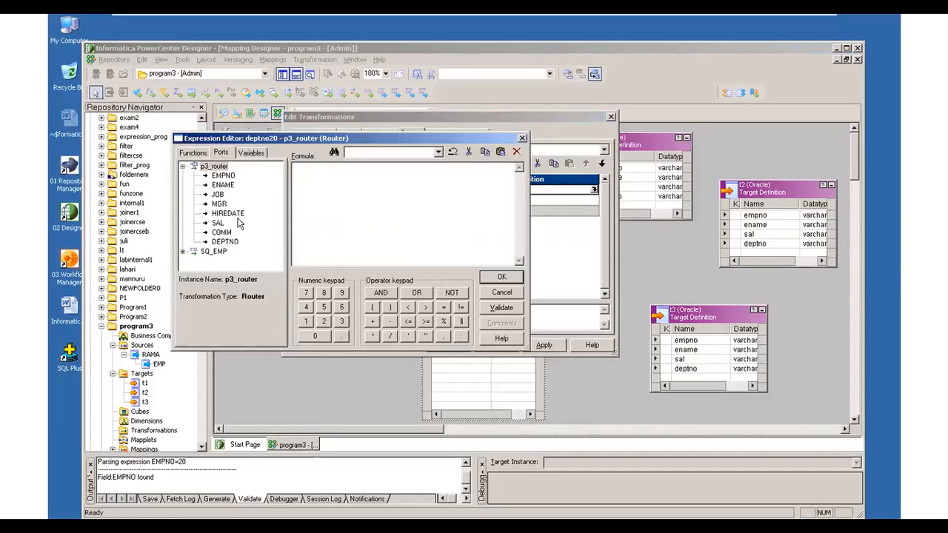
left_click(225, 243)
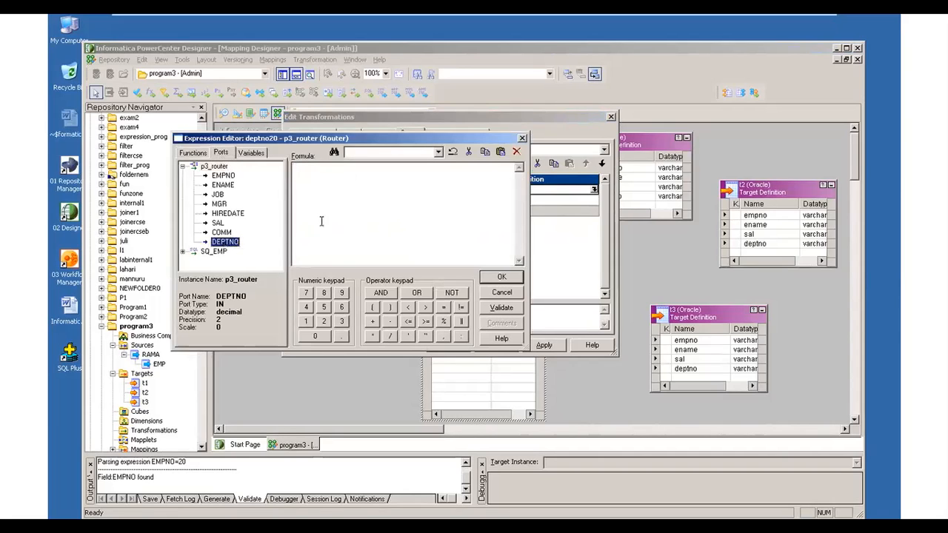
double_click(226, 243)
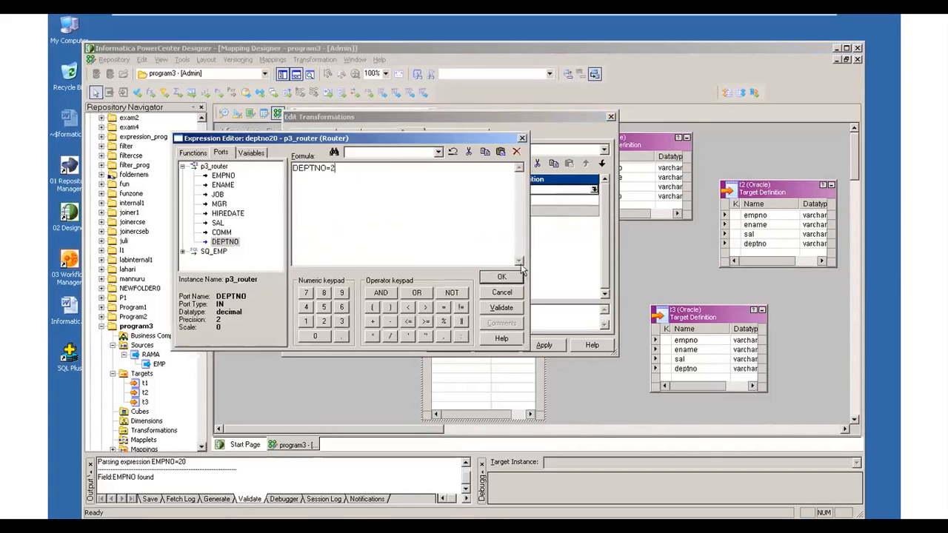
left_click(502, 308)
left_click(350, 263)
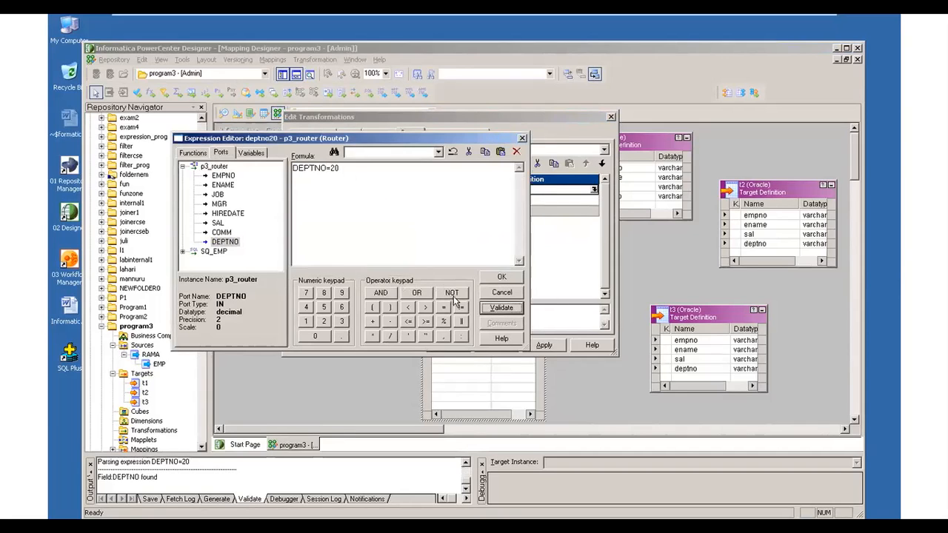
left_click(501, 278)
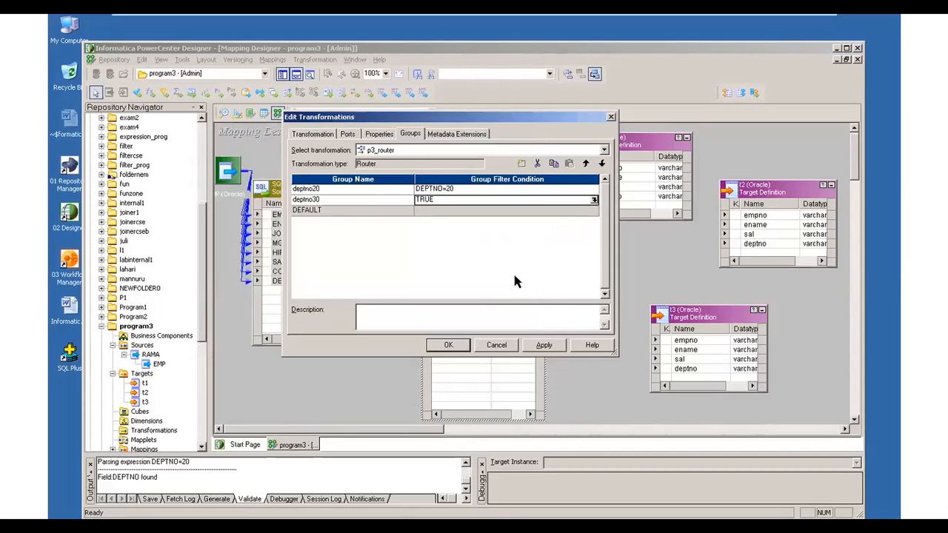
- Set the deptno30 group's filter condition to DEPTNO=30, validate the expression, and apply the p3_router changes
left_click(594, 200)
left_click_drag(331, 171, 247, 169)
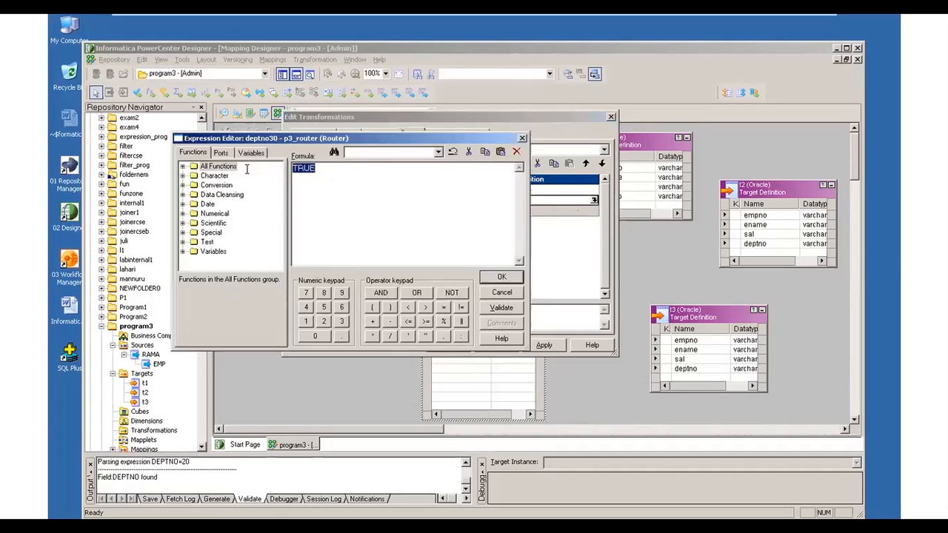
key("Delete")
left_click(221, 152)
left_click(225, 243)
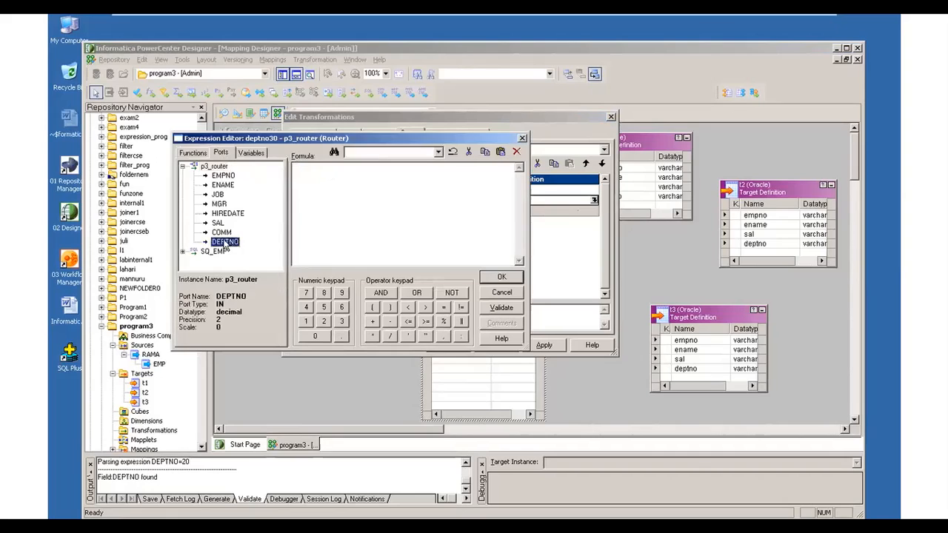
double_click(226, 242)
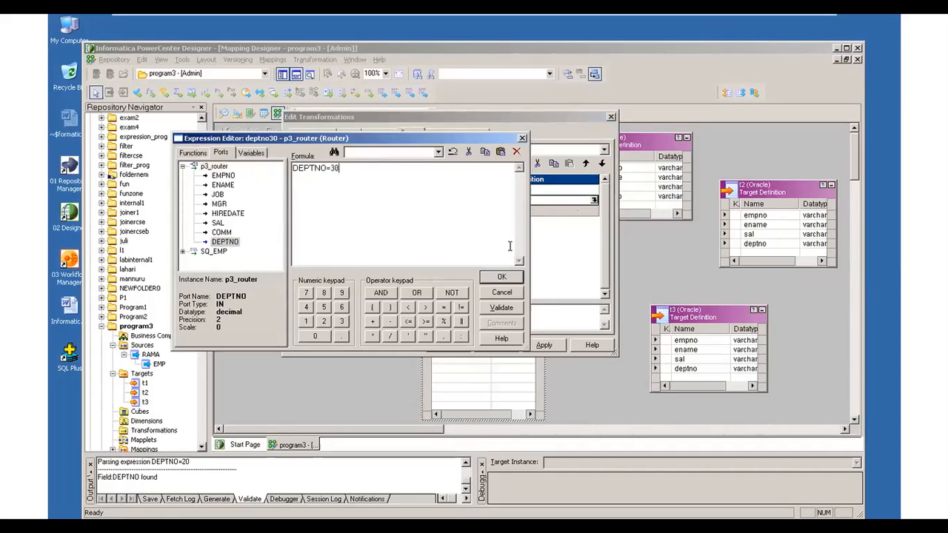
left_click(501, 307)
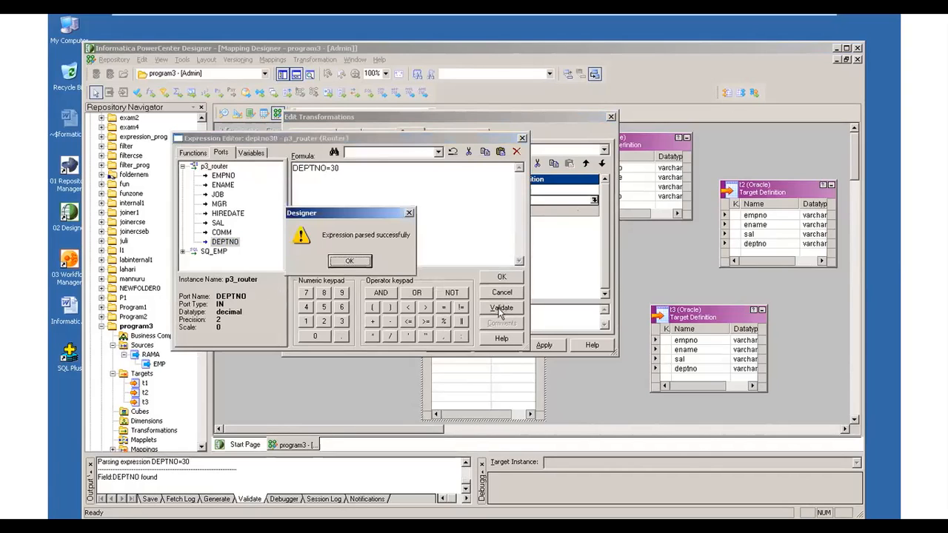
left_click(351, 261)
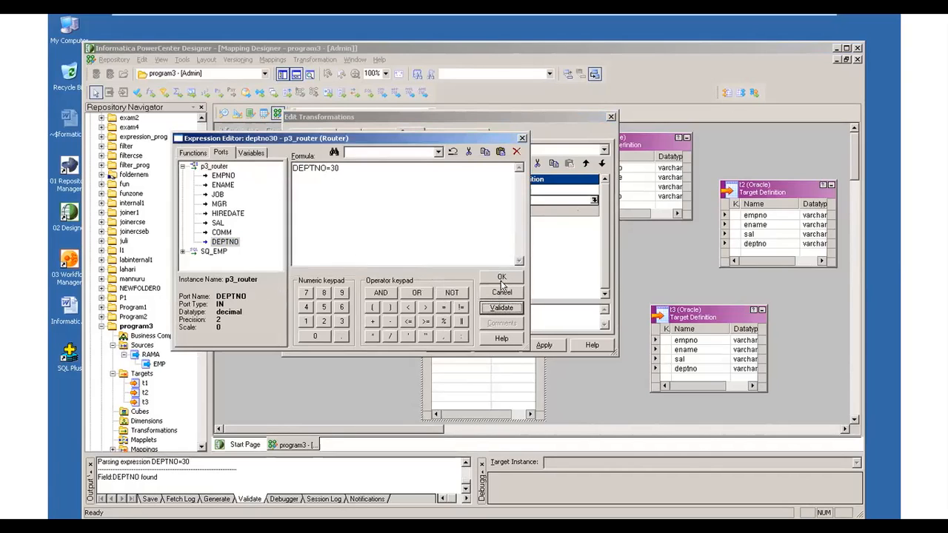
left_click(502, 279)
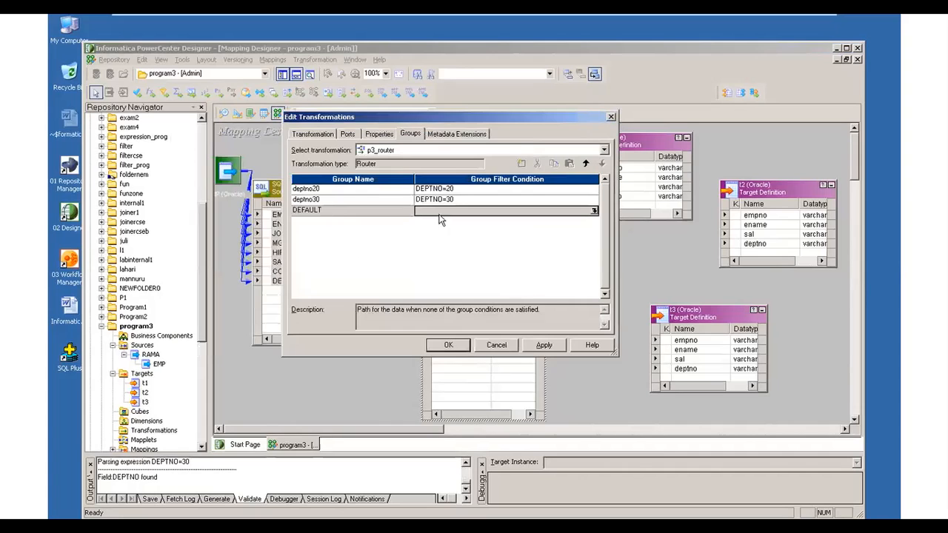
left_click(545, 347)
left_click(452, 346)
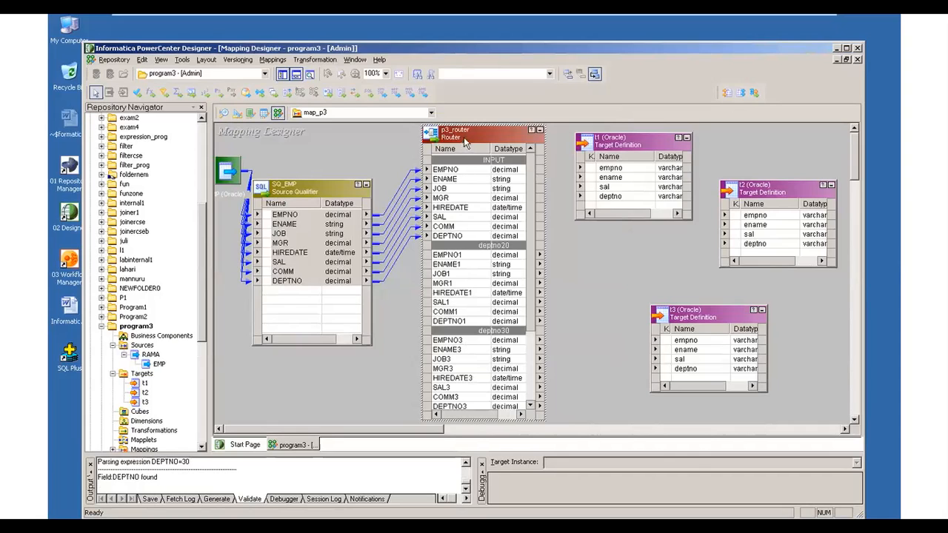
- Shift p3_router and SQ_EMP leftward in the mapping workspace, with the router's header near the workspace's upper edge
left_click_drag(461, 139, 430, 145)
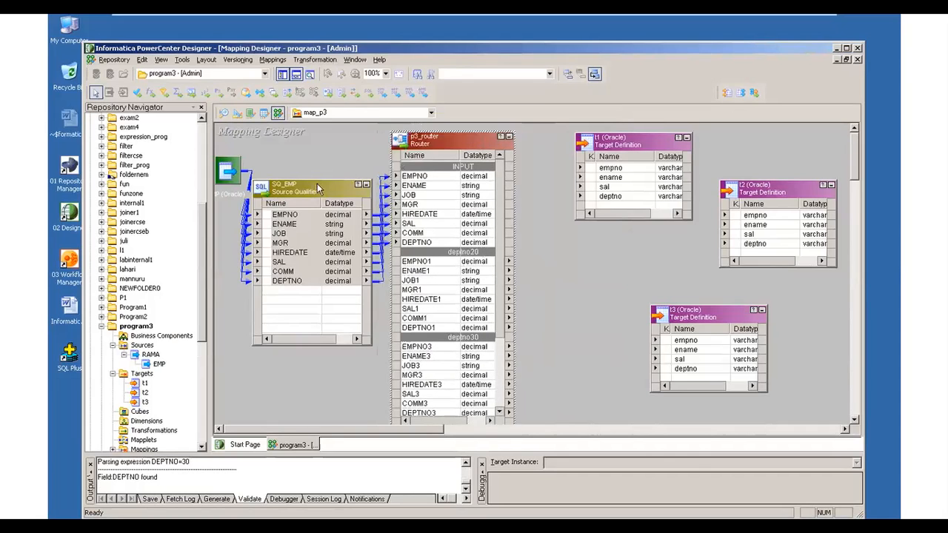
left_click(308, 186)
left_click_drag(308, 185, 289, 172)
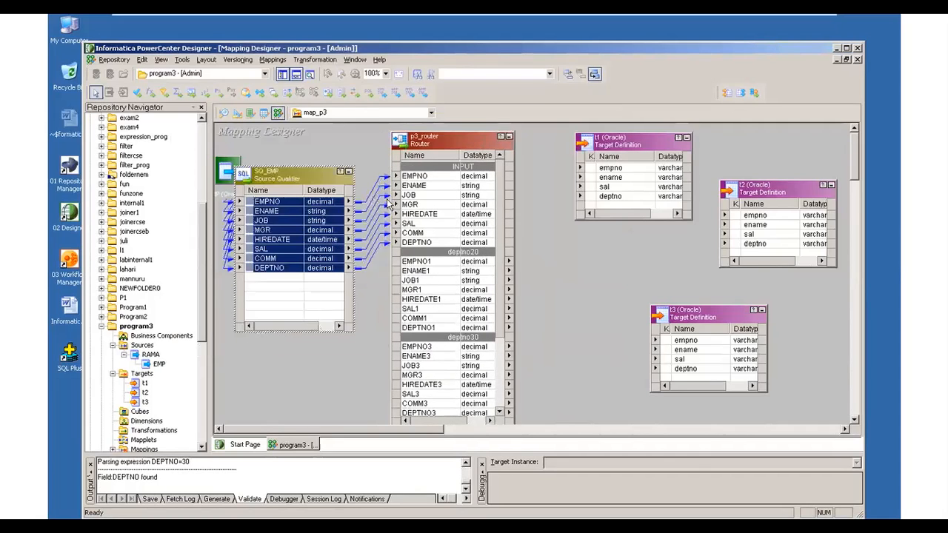
left_click(457, 146)
left_click_drag(468, 137, 468, 129)
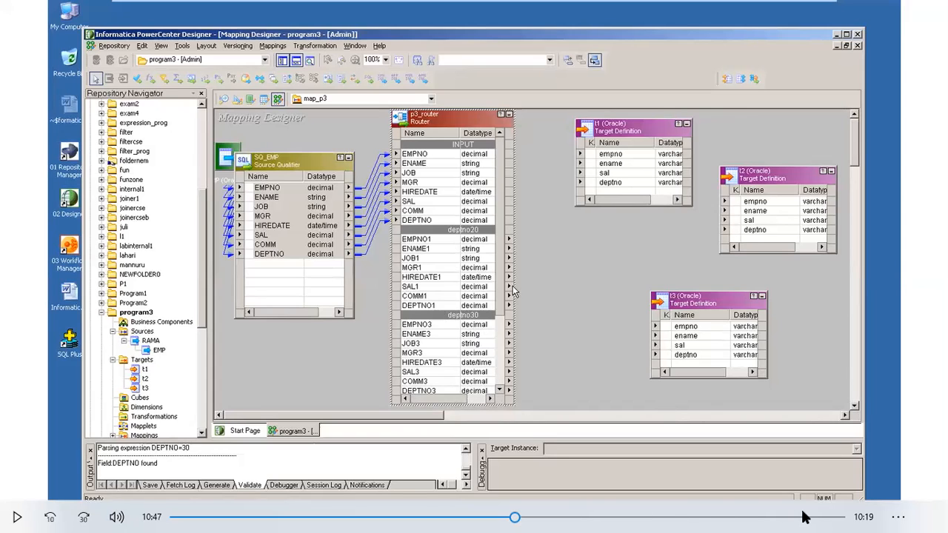
key("space")
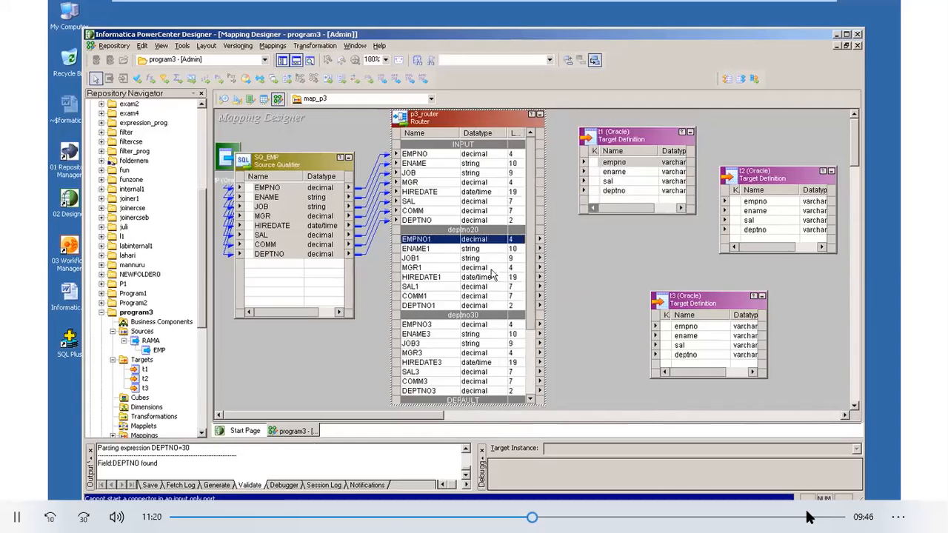
- Link EMPNO1 of the router's deptno20 group to empno in t1, and move the t2 target down
left_click_drag(617, 169, 614, 163)
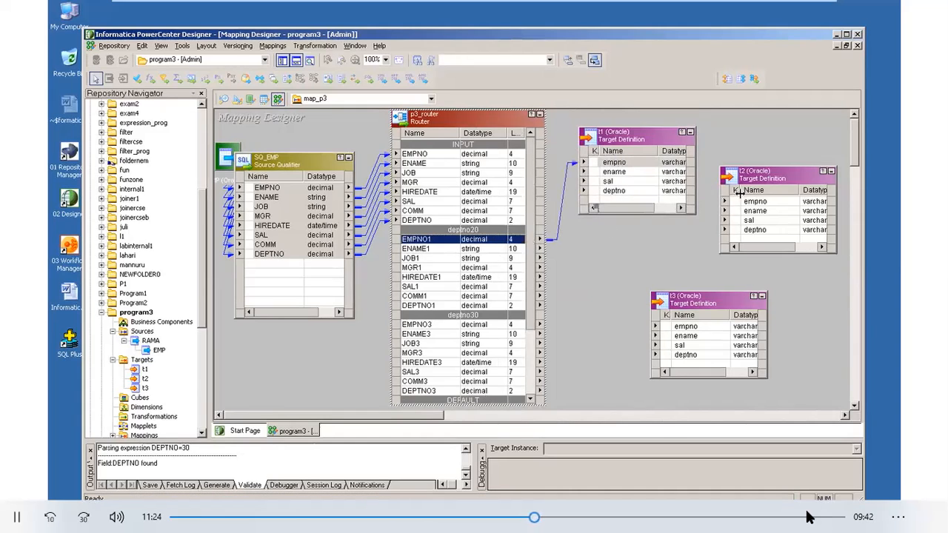
left_click_drag(771, 197, 791, 246)
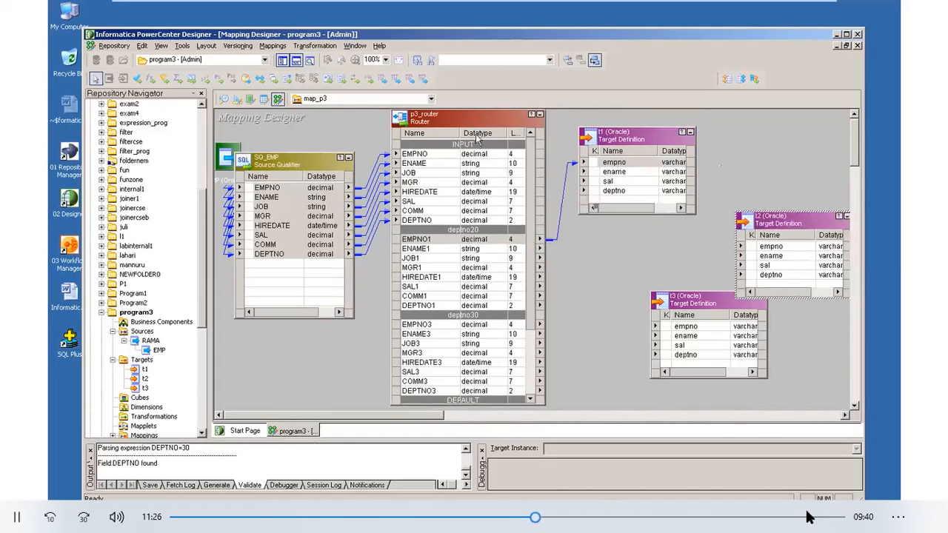
mouse_move(477, 116)
left_mouse_down()
mouse_move(476, 134)
mouse_move(476, 114)
left_mouse_up()
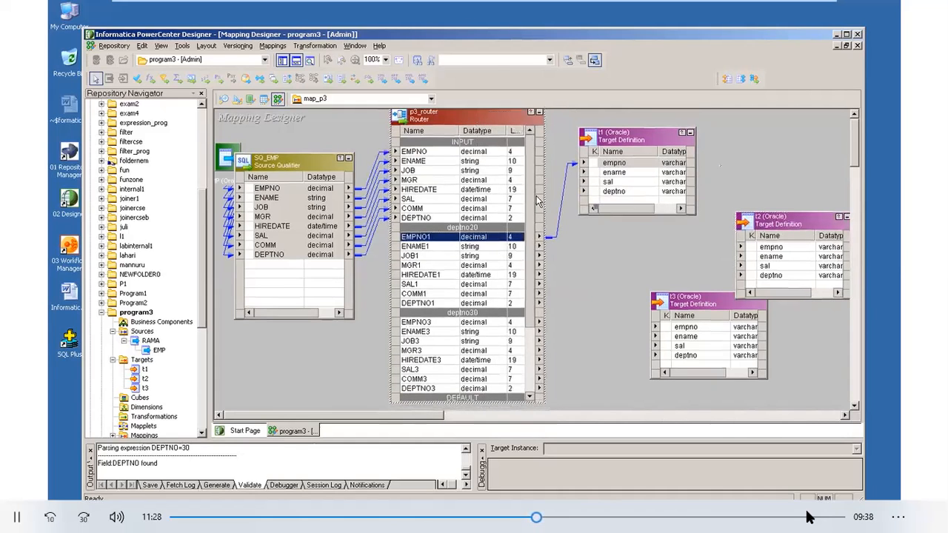
left_click_drag(530, 211, 523, 352)
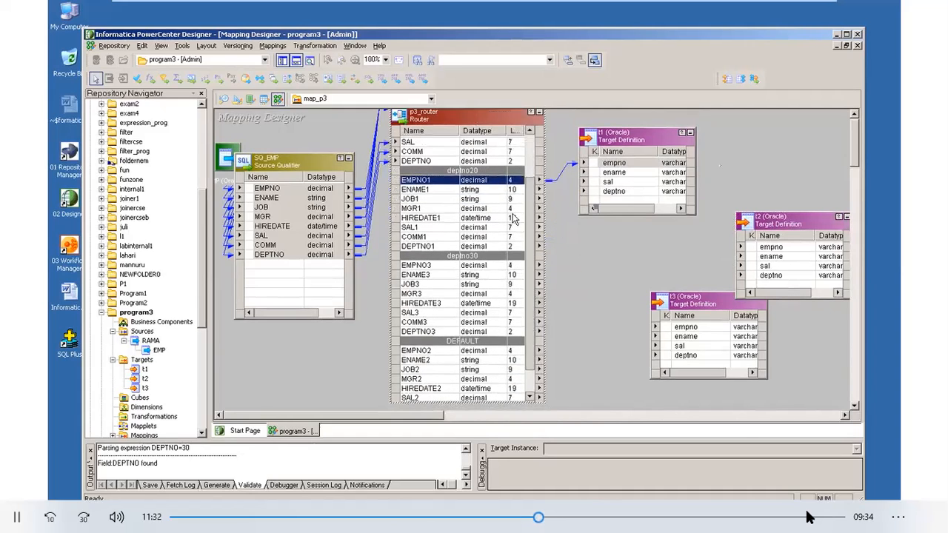
left_click(427, 191)
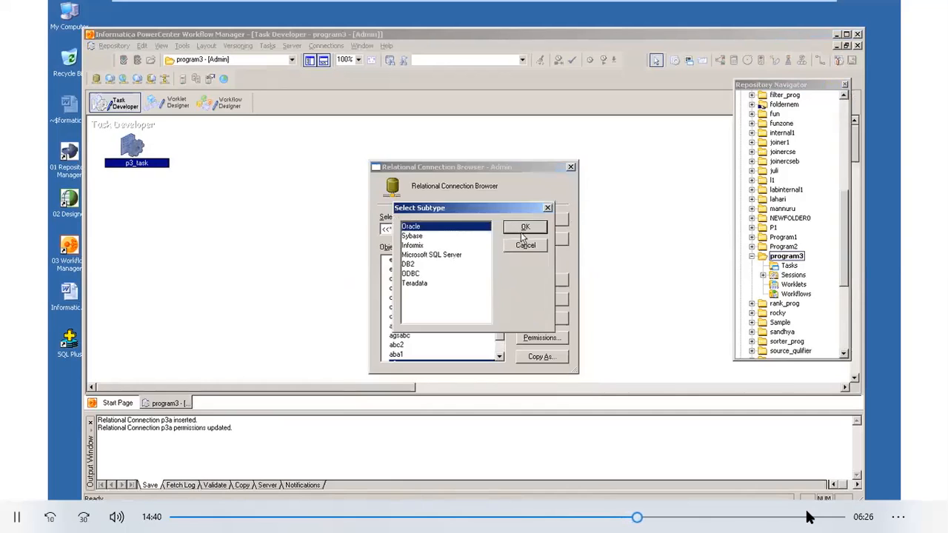
- In Workflow Manager, name the new Oracle relational connection p3b
type("p3b")
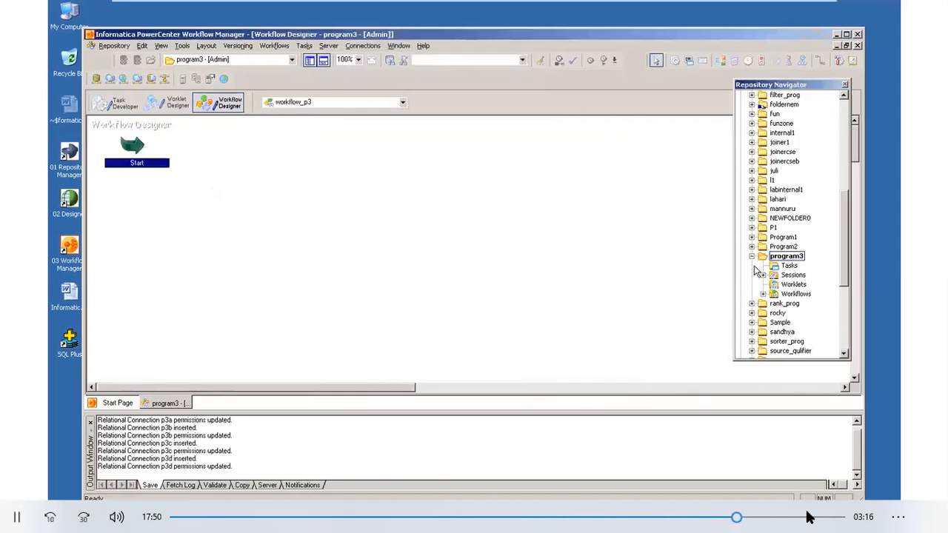
key("space")
key("space")
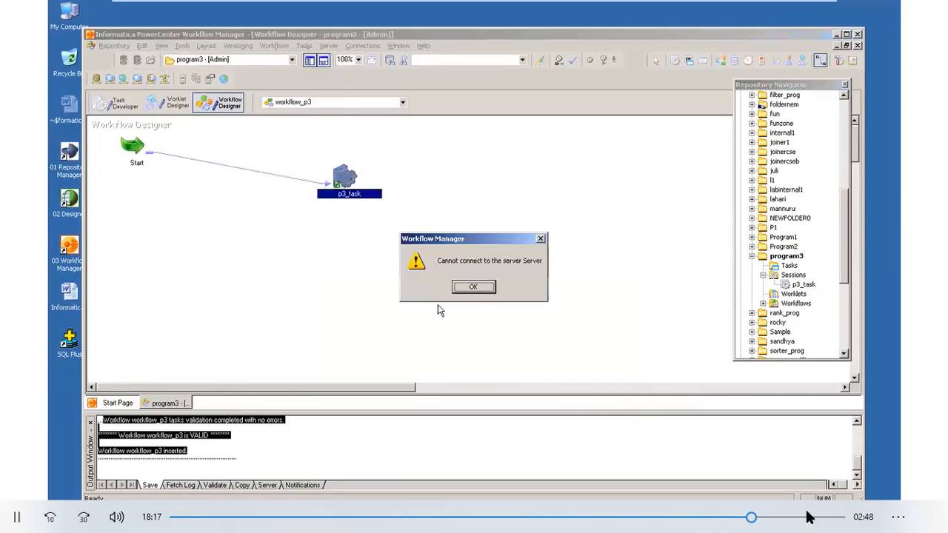
key("space")
- Dismiss the server connection alert in Workflow Manager
left_click(480, 288)
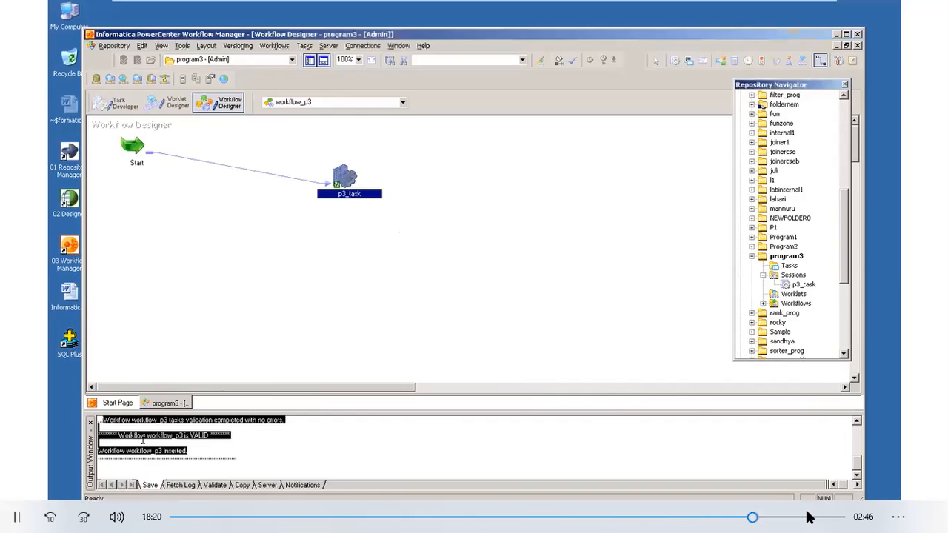
key("space")
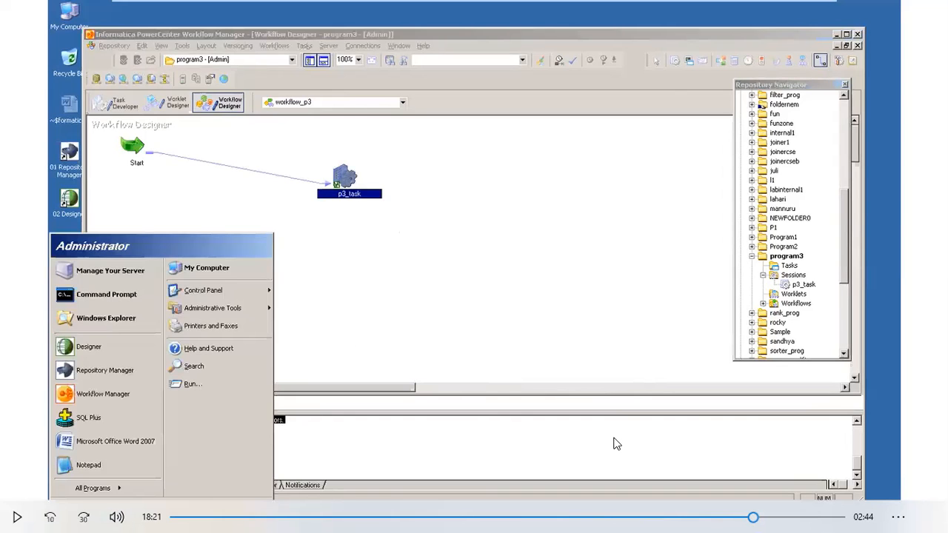
key("space")
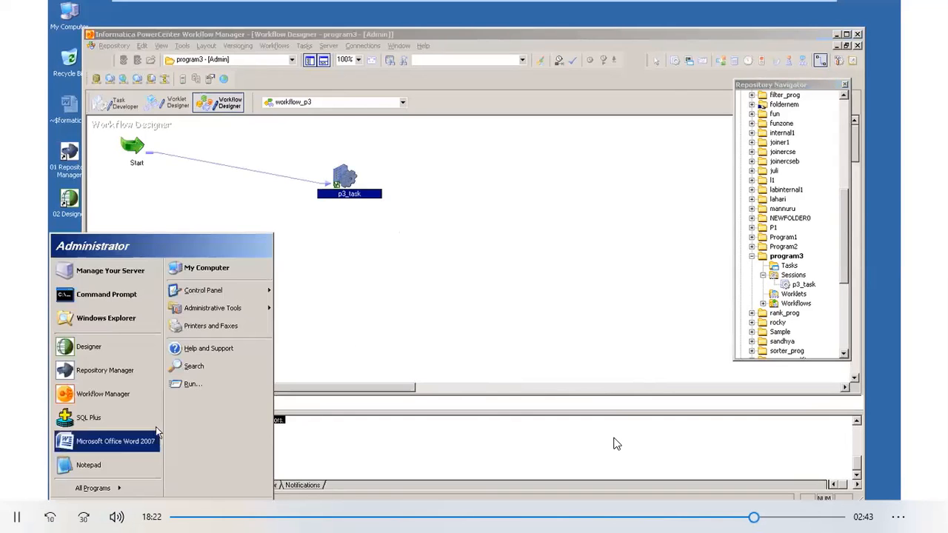
key("space")
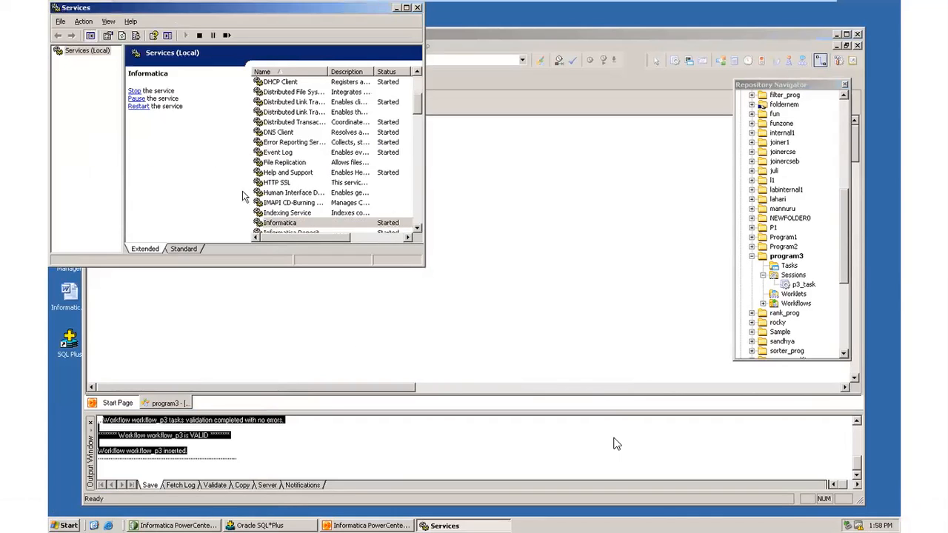
- Close the Services window and start the workflow_p3 workflow
left_click(418, 8)
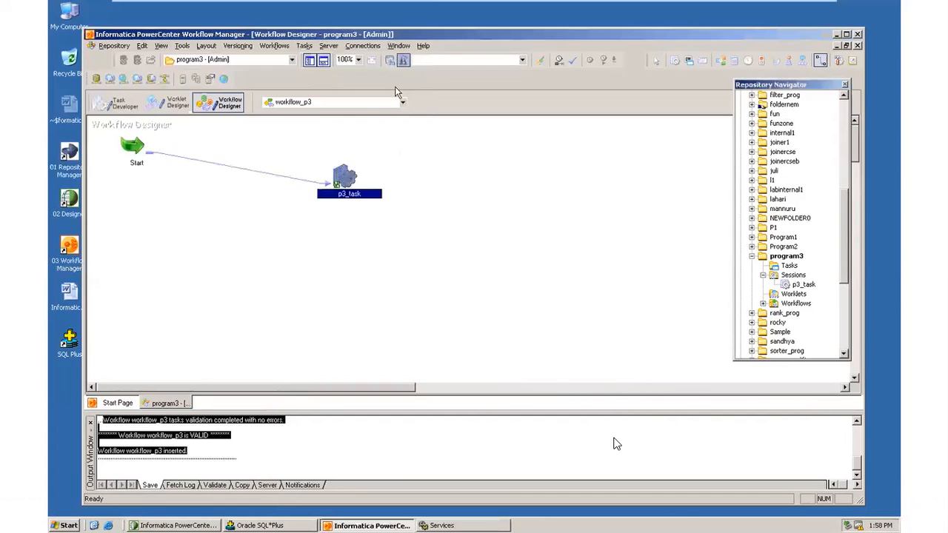
left_click(275, 46)
left_click(295, 119)
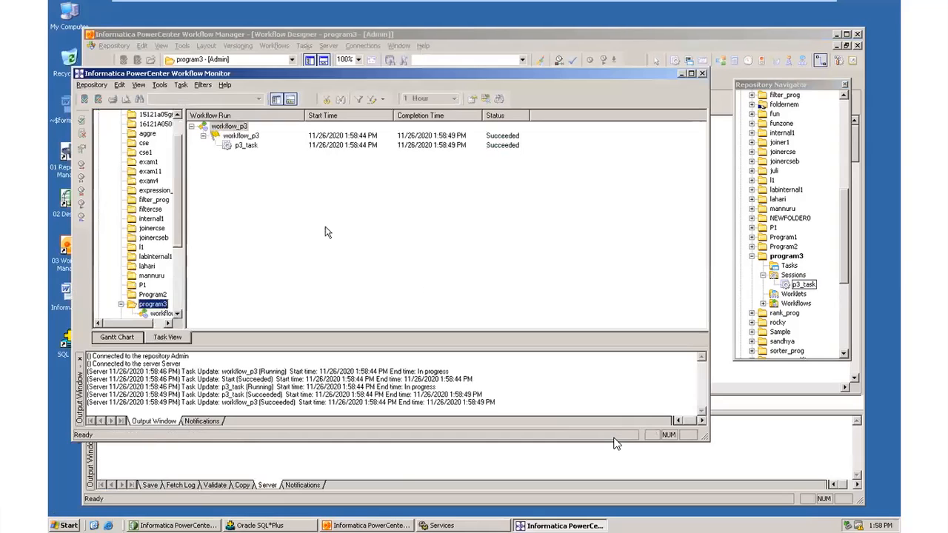
- Open the properties of the p3_task run in Workflow Monitor and examine its source and target success rows
double_click(245, 146)
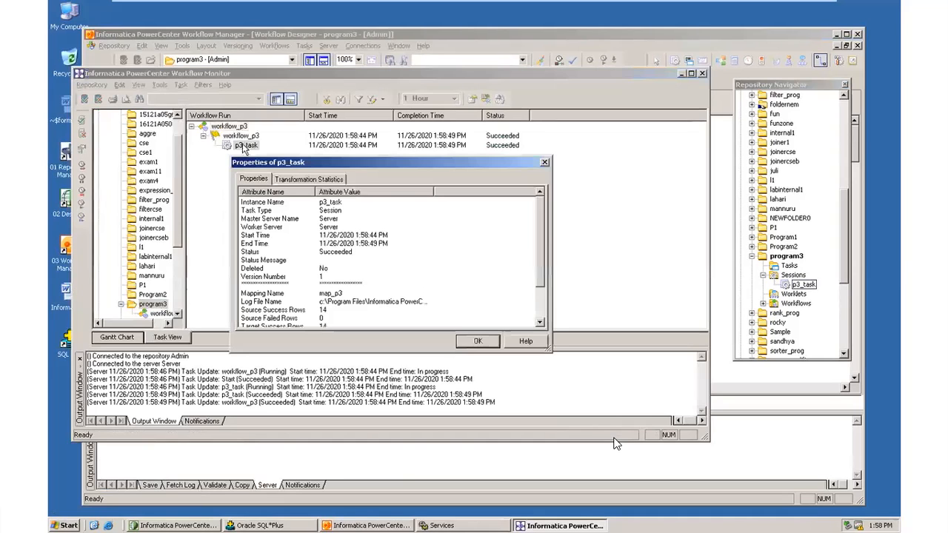
left_click_drag(363, 172, 347, 114)
left_click(526, 236)
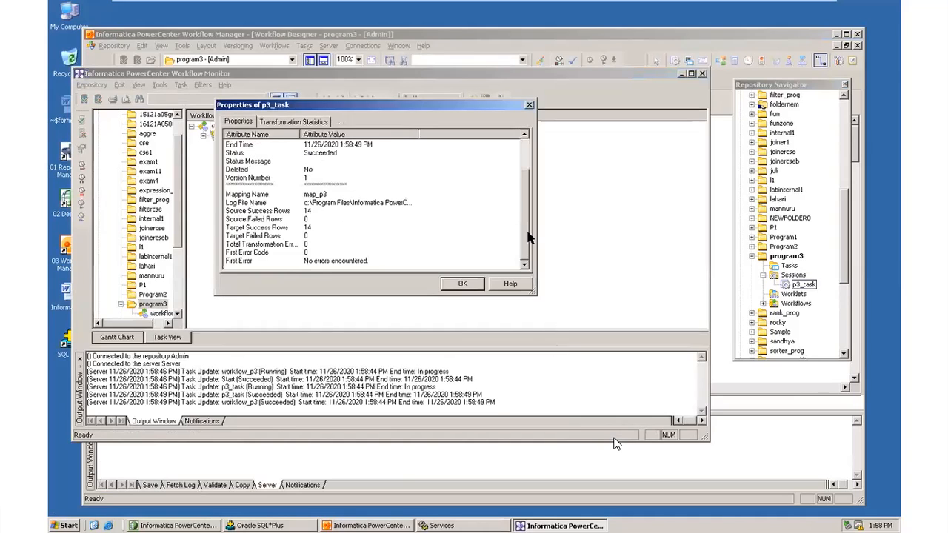
left_click(229, 212)
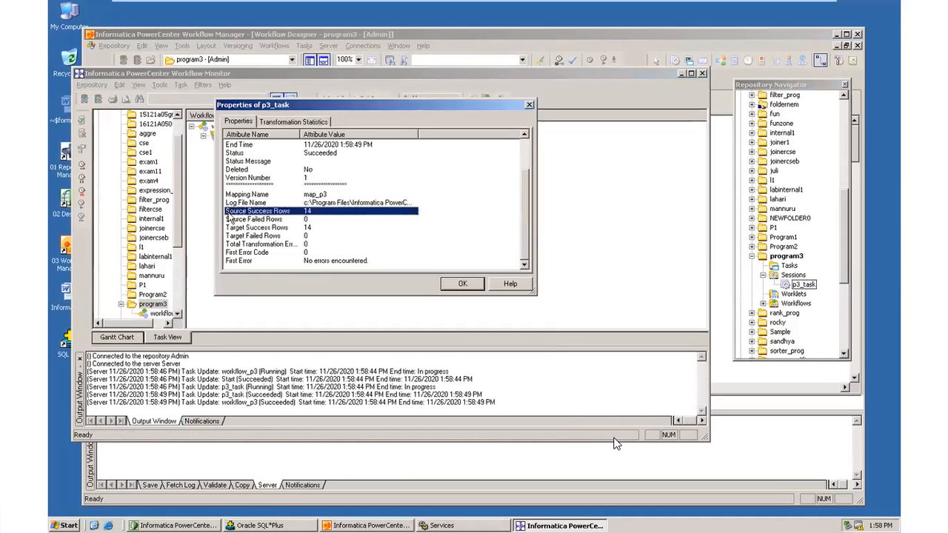
left_click(318, 225)
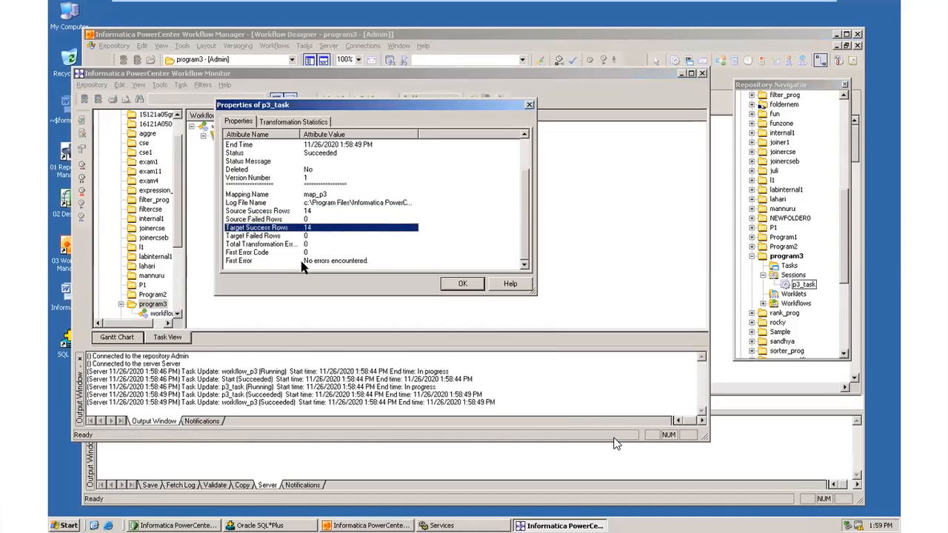
- Examine the first error and log file name entries in the p3_task run properties
left_click(303, 262)
left_click(404, 203)
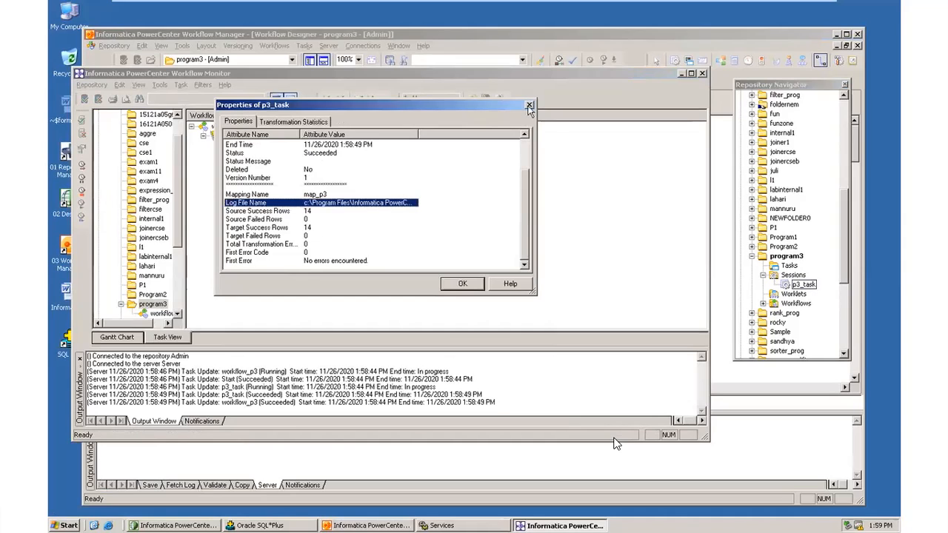
scroll(359, 200, "up", 2)
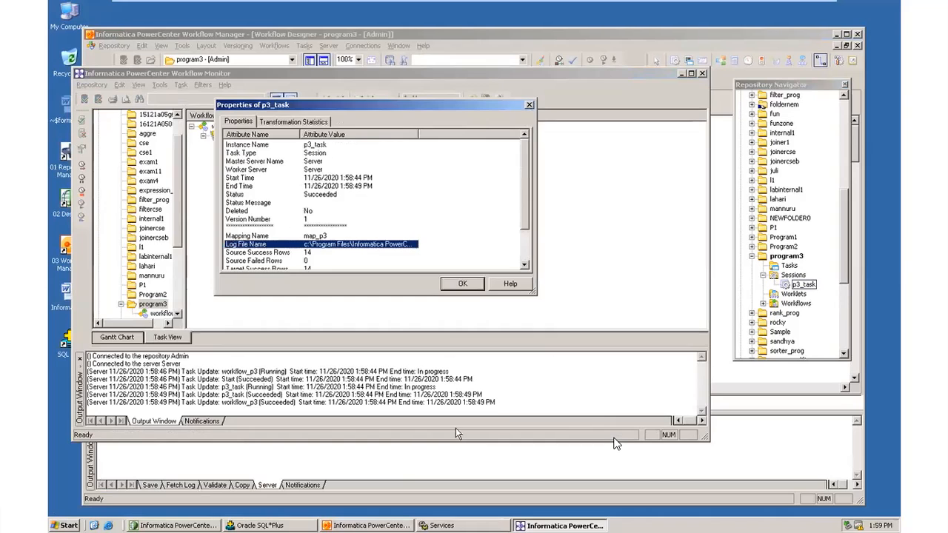
- Switch to Oracle SQL*Plus and query all rows of table t1 with select * from t1;
key("alt+Tab")
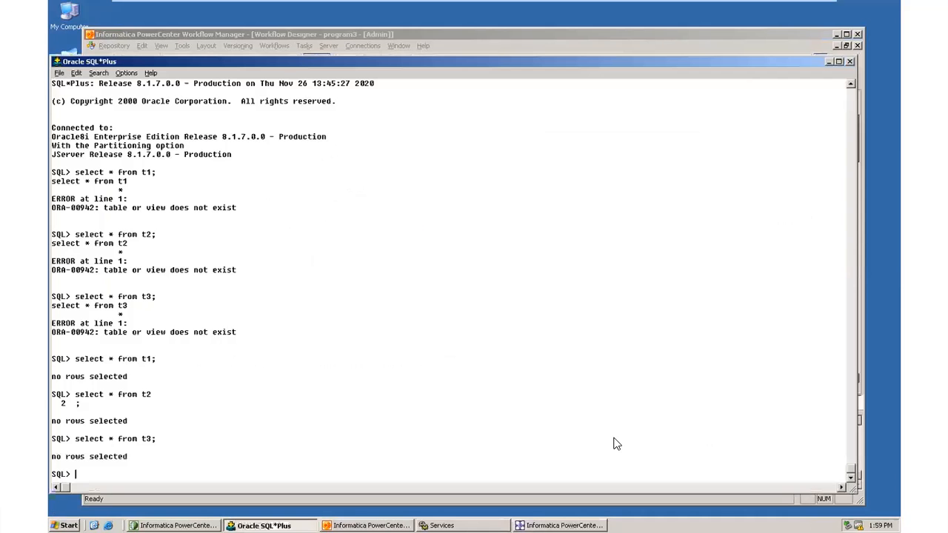
type("select * from t1;")
key("Return")
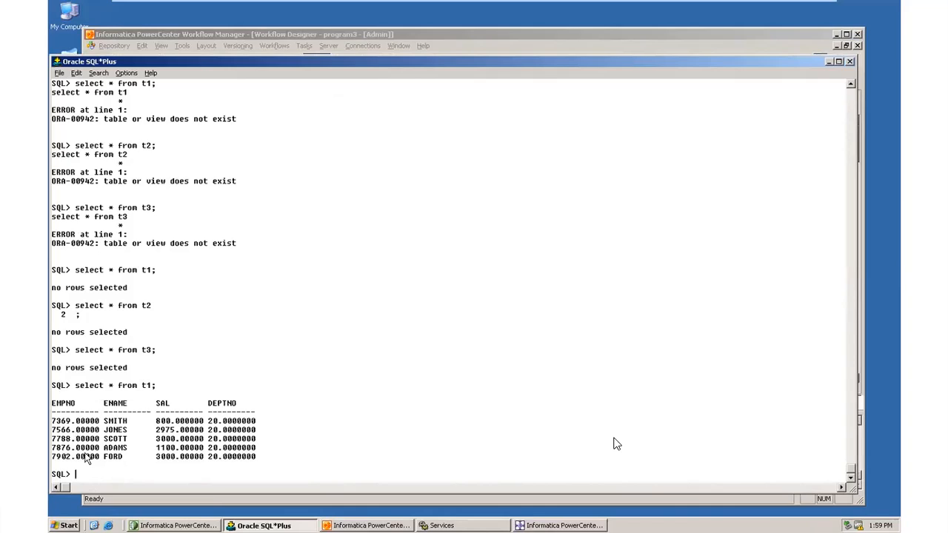
- Query all rows of table t2 with select * from t2;
type("select * from t2;")
key("Return")
- Query all rows of table t3 with select * from t3; and reposition the SQL*Plus window
type("sele")
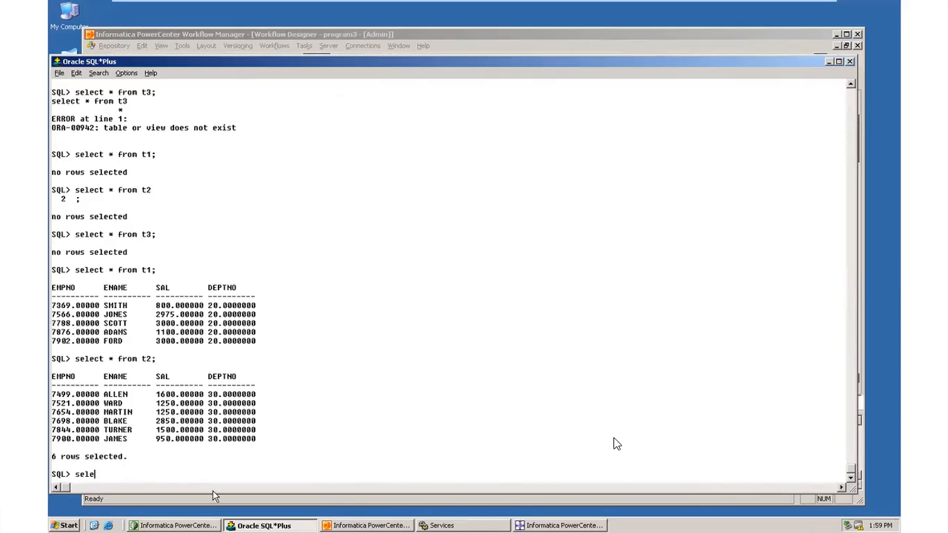
type("ct * from t3;")
key("Return")
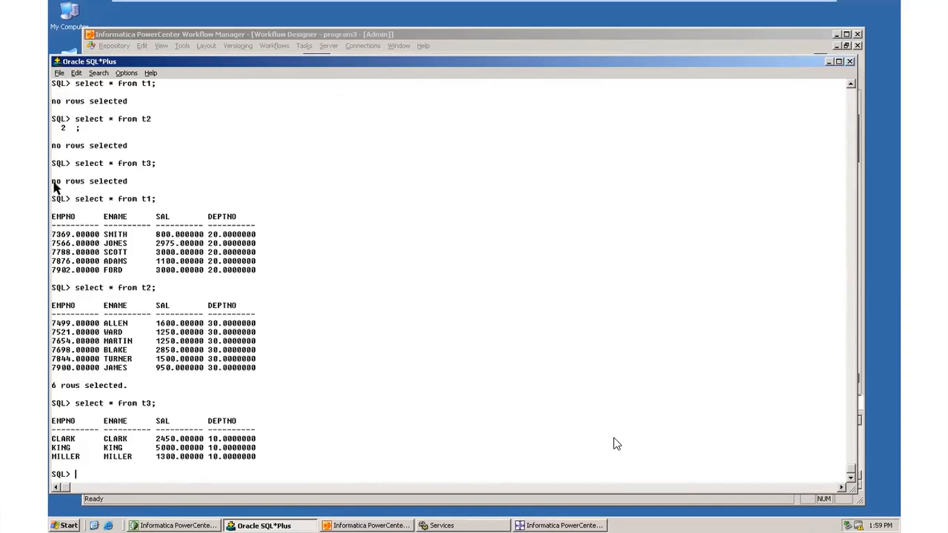
left_click_drag(271, 66, 279, 43)
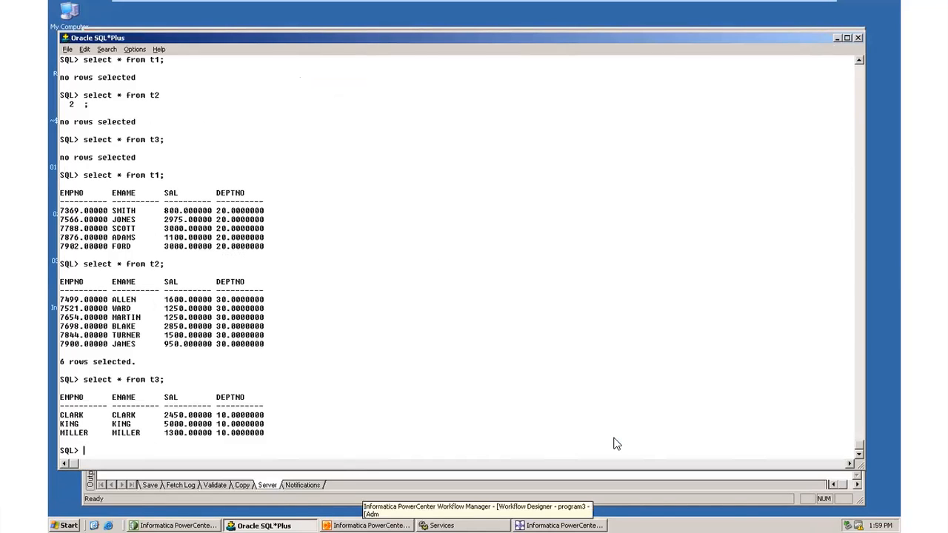
- Switch to PowerCenter Designer and show the map_p3 mapping with its router and target definitions
key("alt+Tab")
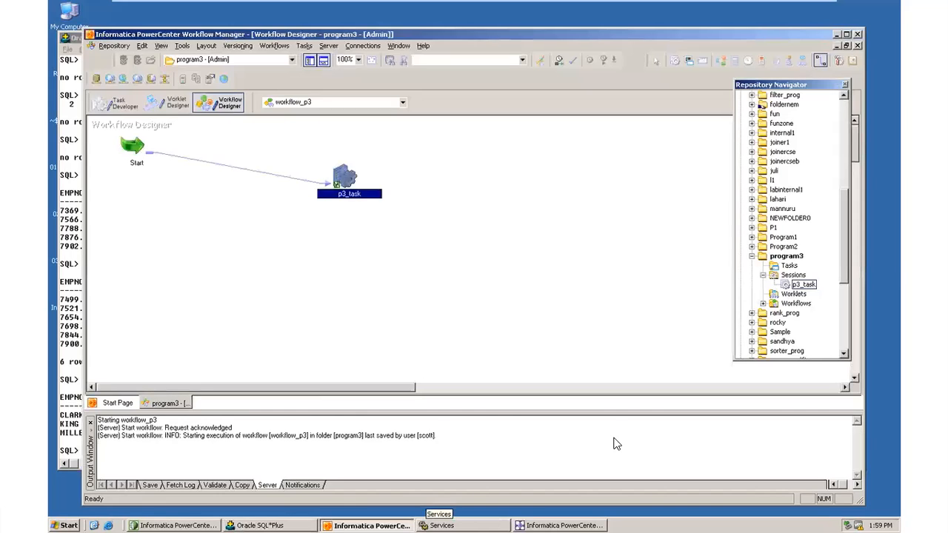
key("alt+Tab")
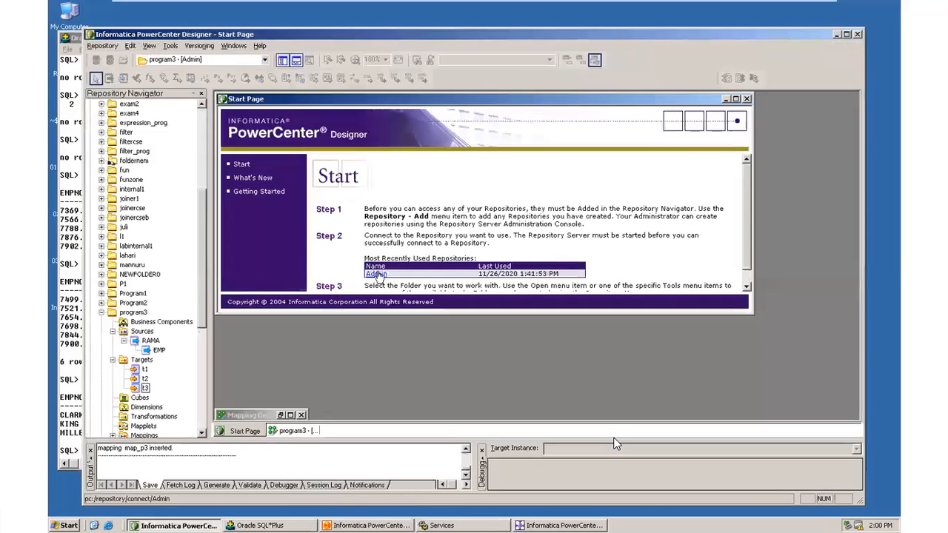
left_click(295, 431)
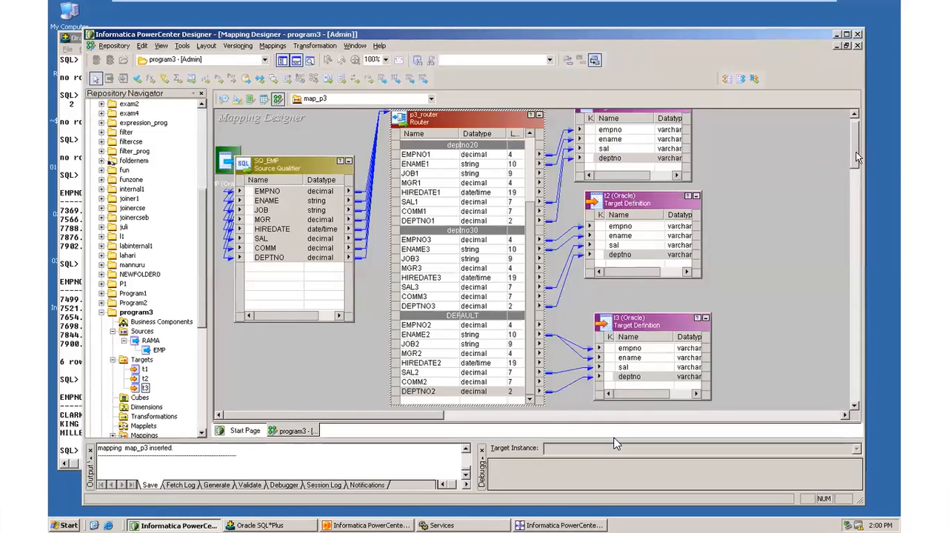
scroll(859, 156, "up", 1)
- Preview the data of target t1 through the RAMA data source, entering the database username, owner name and password
right_click(635, 125)
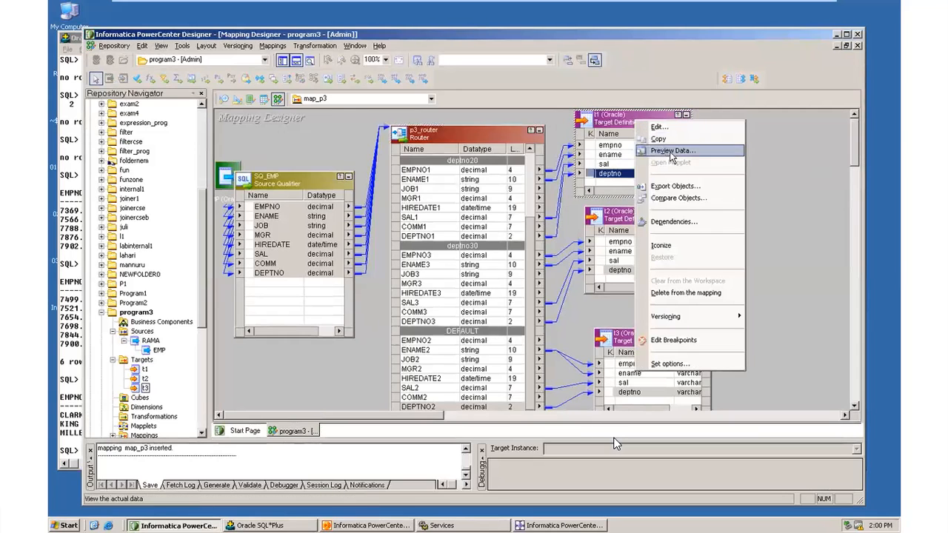
left_click(680, 156)
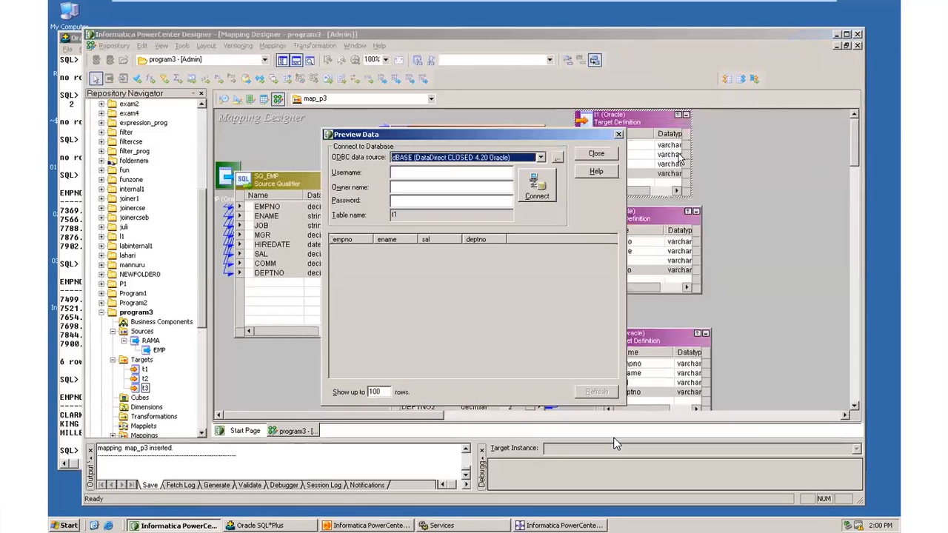
left_click(541, 157)
left_click(481, 214)
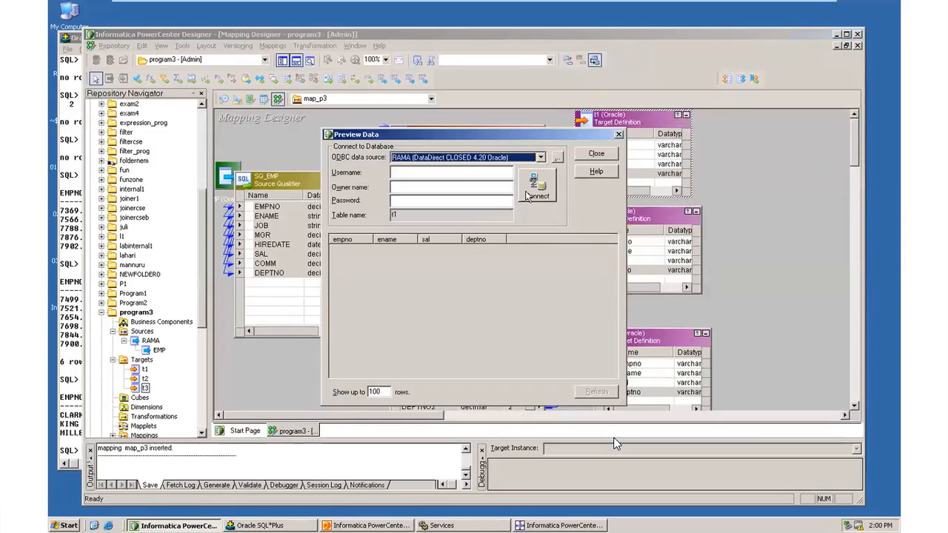
left_click(472, 173)
type("scott")
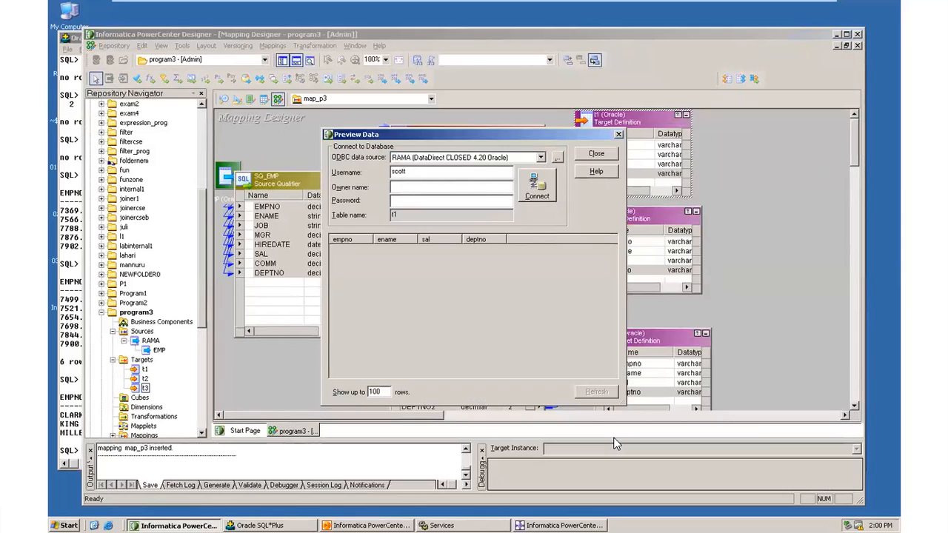
left_click(432, 190)
type("scott")
left_click(438, 200)
type("tiger")
left_click(537, 185)
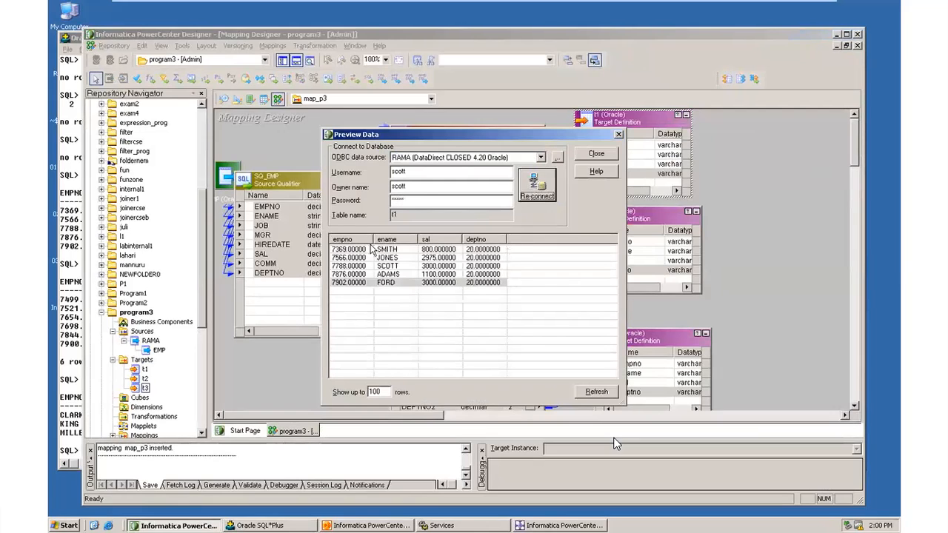
- Examine the previewed t1 rows and their department numbers, and close the preview
left_click(396, 287)
left_click(357, 251)
left_click(374, 274)
left_click(366, 260)
left_click(370, 275)
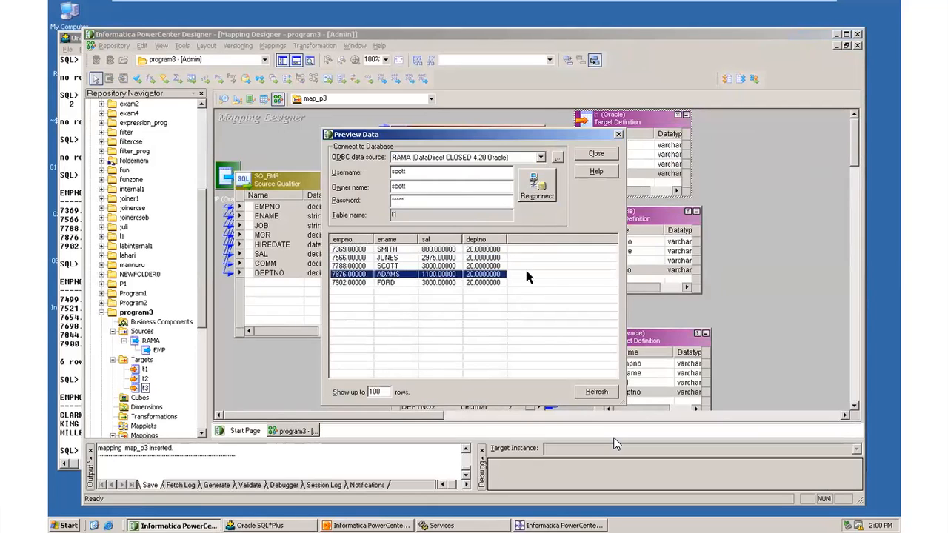
left_click_drag(480, 290, 481, 247)
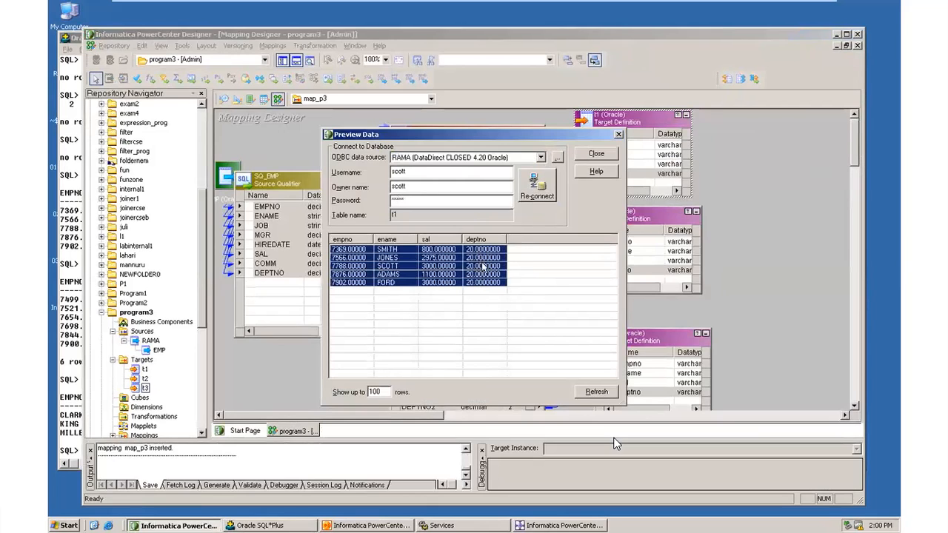
left_click(605, 158)
- Preview the data of target t2 with the database password, examine its department numbers and close the preview
right_click(632, 212)
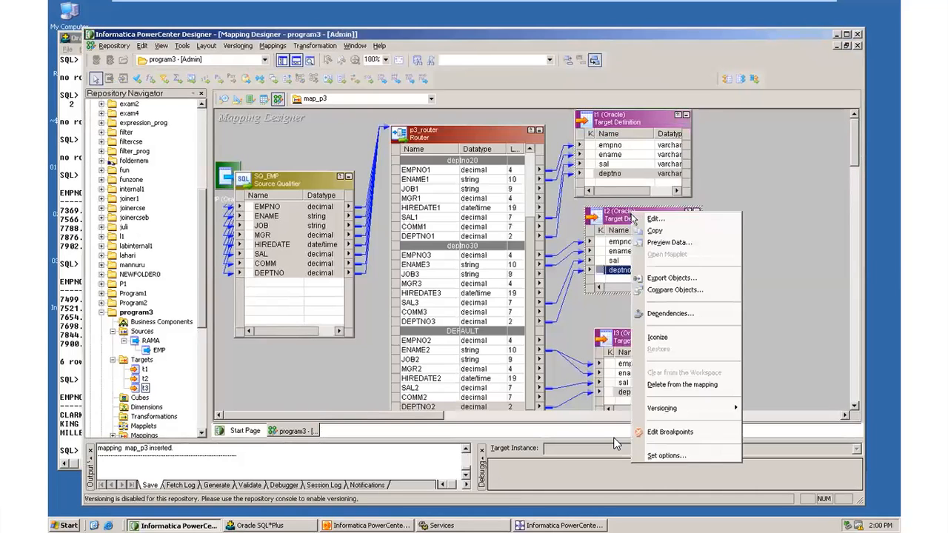
left_click(668, 243)
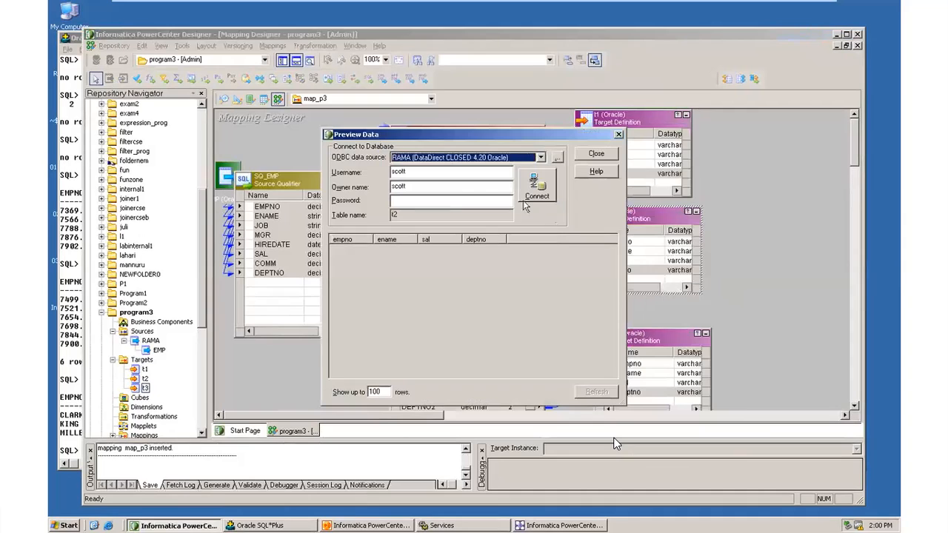
left_click(442, 197)
type("tiger")
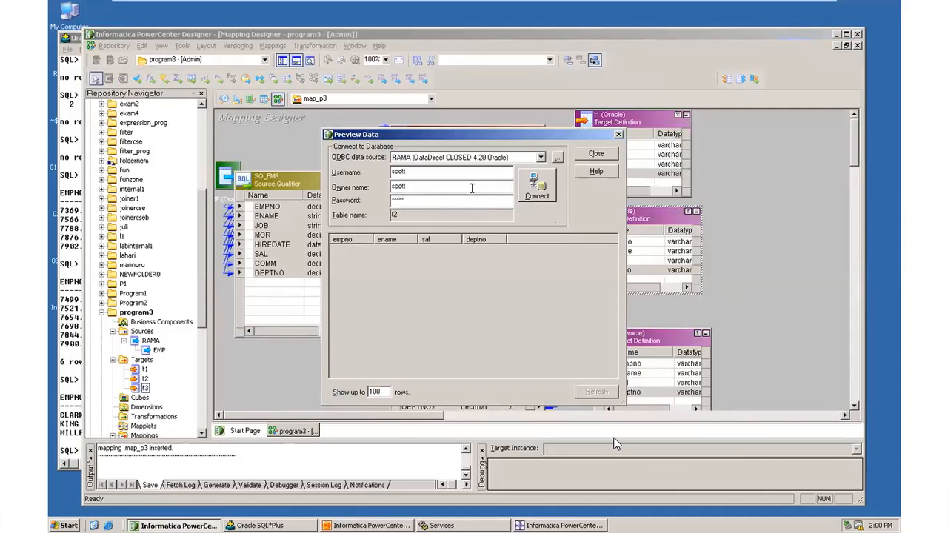
left_click(534, 194)
left_click_drag(488, 299, 486, 249)
left_click(597, 153)
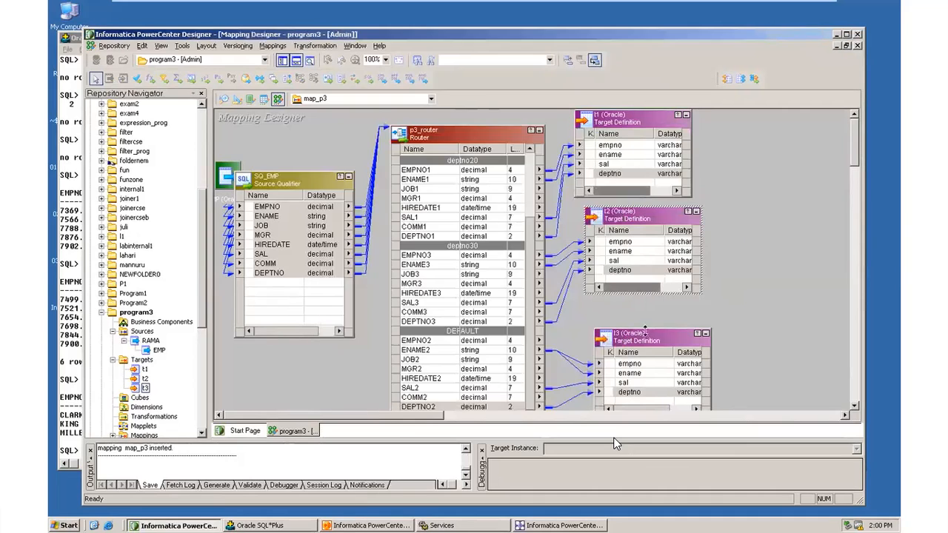
- Preview the data of target t3 with the database password, examine its department numbers and close the preview
right_click(644, 335)
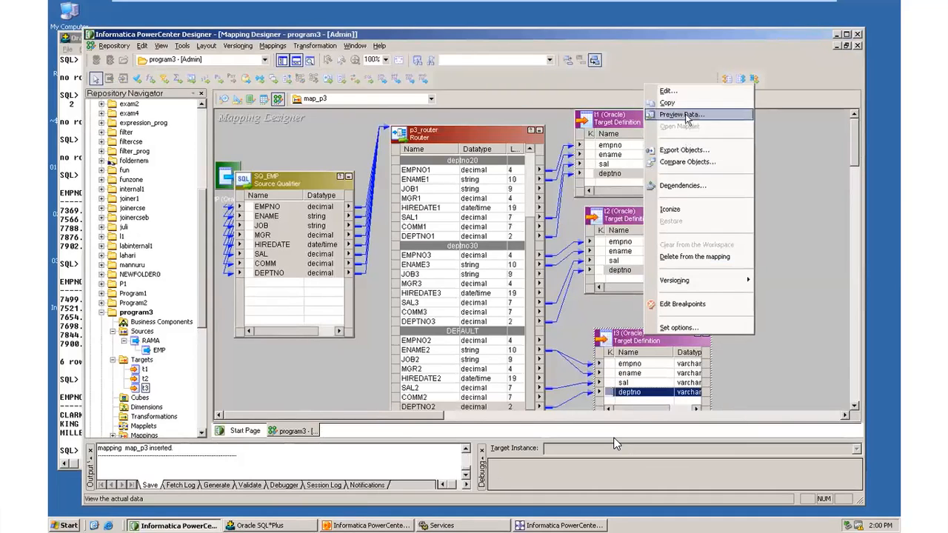
left_click(686, 116)
left_click(437, 202)
type("tiger")
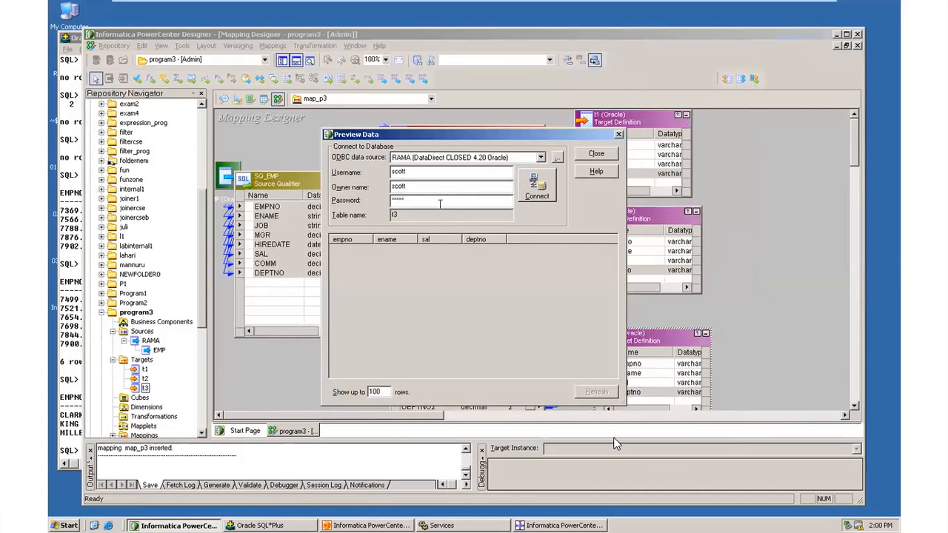
left_click(527, 186)
left_click_drag(496, 286, 486, 253)
left_click(557, 275)
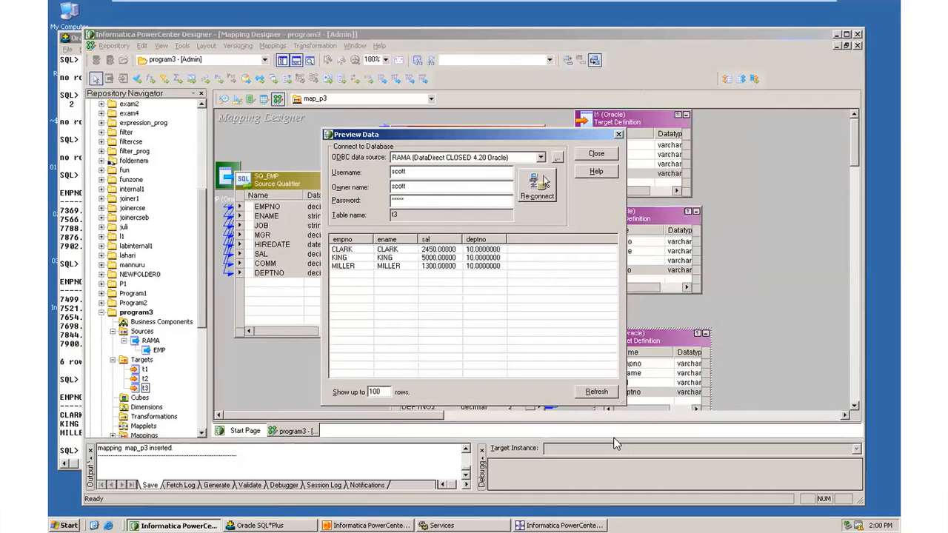
left_click(590, 157)
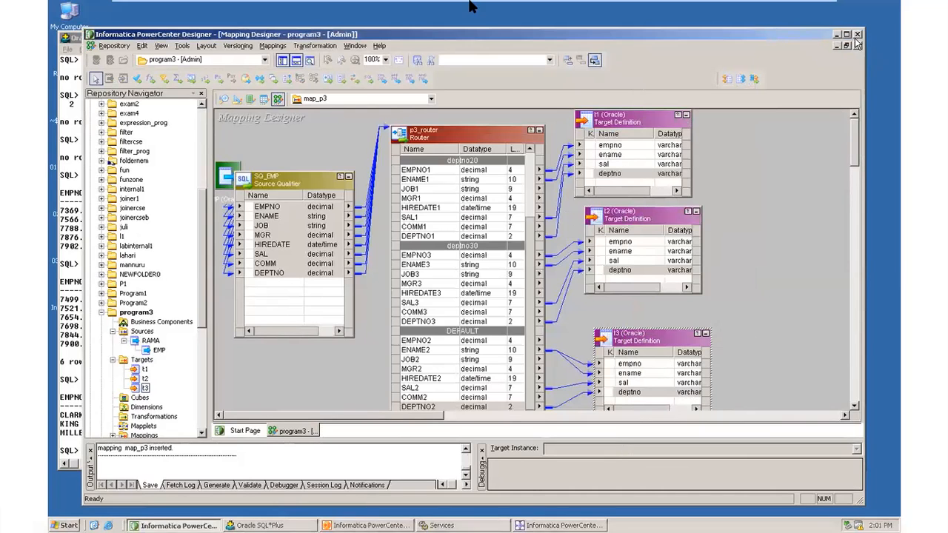
mouse_move(808, 6)
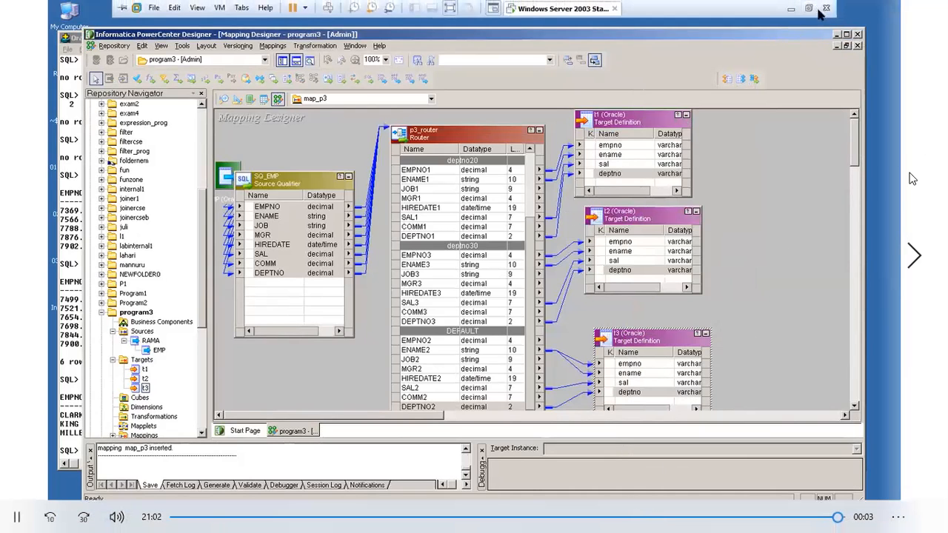